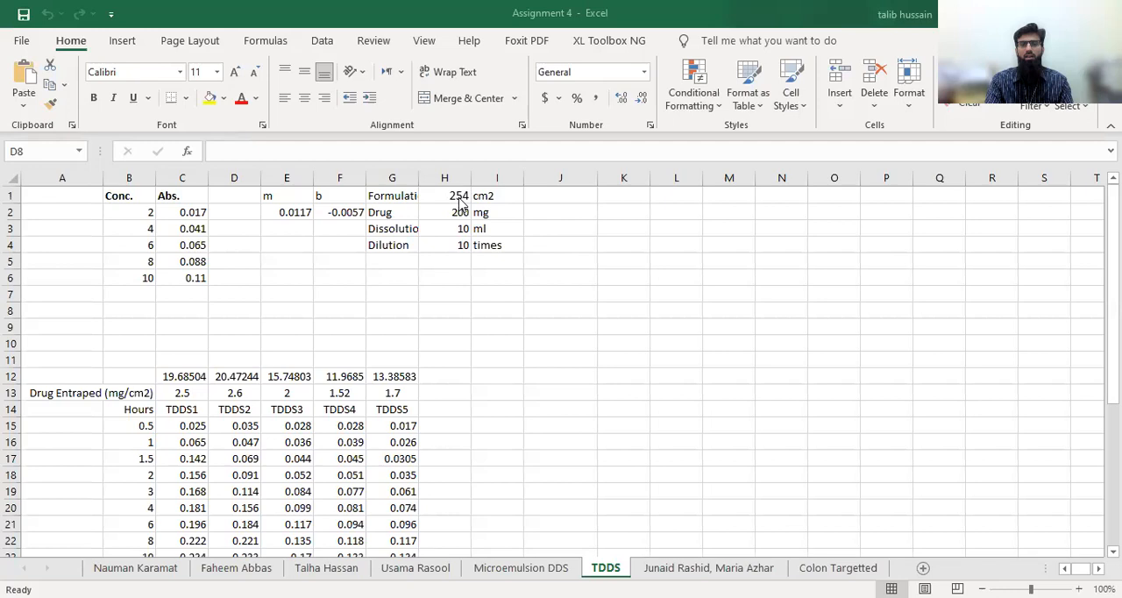
Review the formulation area, drug amount, dissolution volume and dilution factor in H1:H4
left_click(512, 234)
left_click(445, 194)
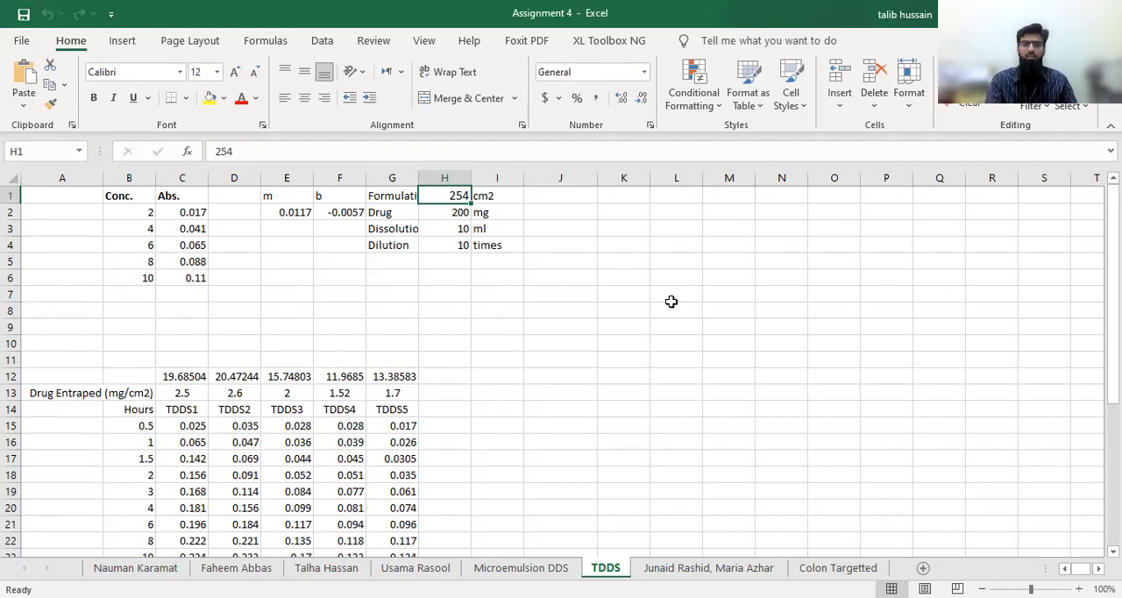
left_click(457, 216)
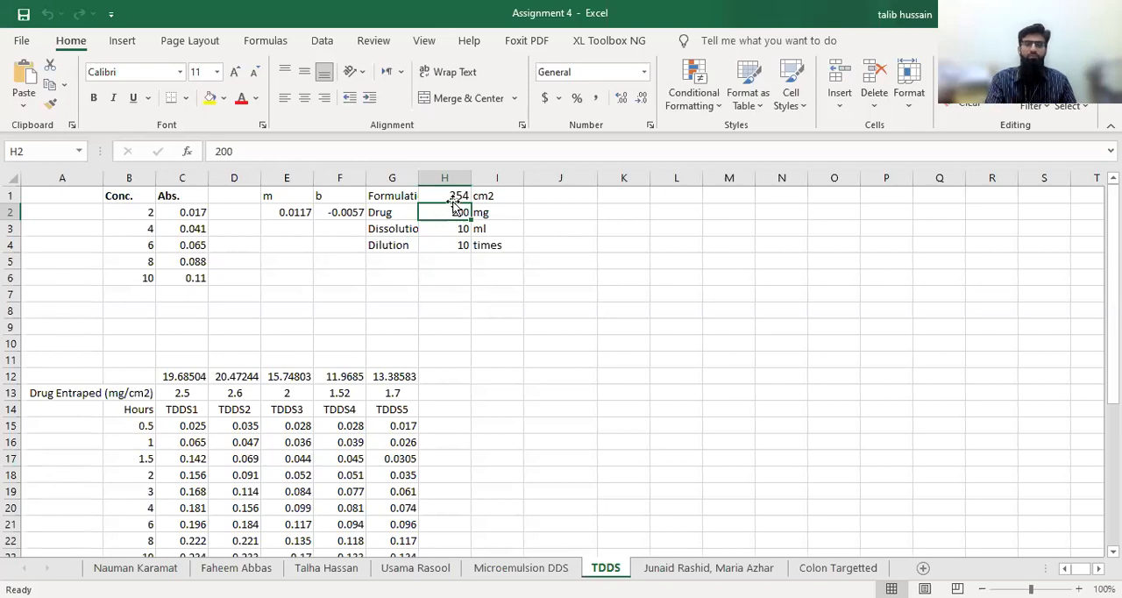
left_click(450, 232)
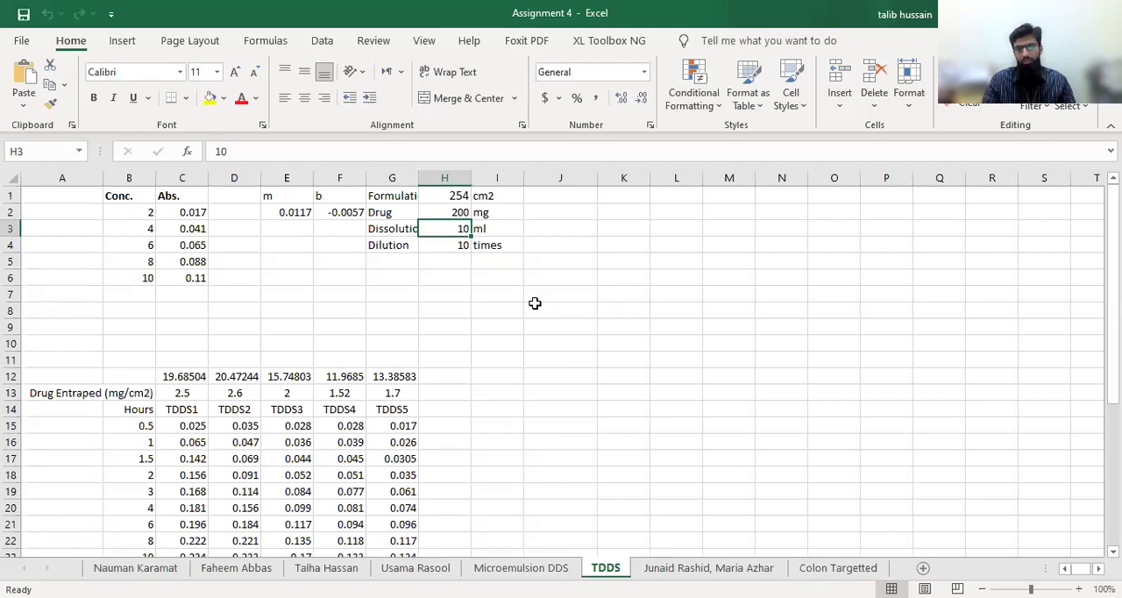
left_click(437, 249)
left_click(536, 353)
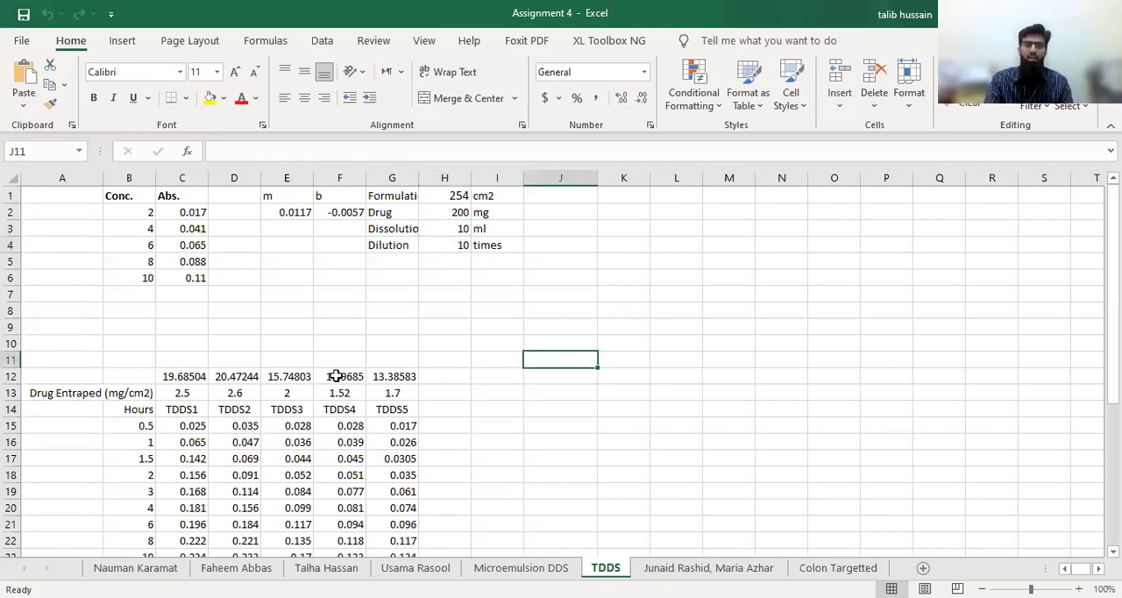
Review the time points and absorbance readings for TDDS1 to TDDS5 in B15:G24
scroll(548, 361, "down", 1)
left_click_drag(181, 375, 396, 532)
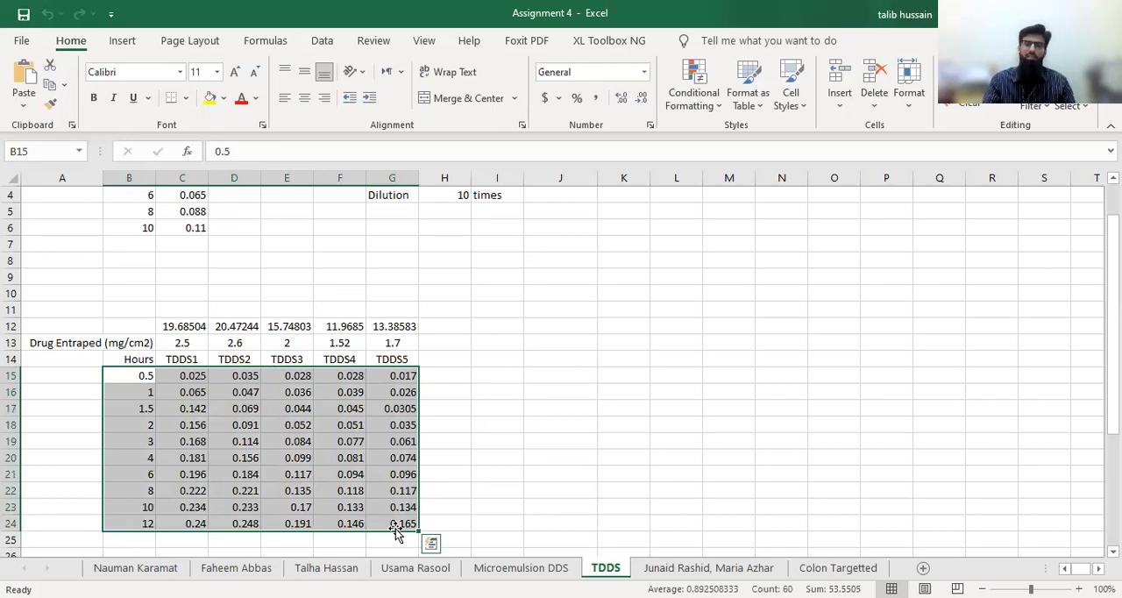
scroll(474, 320, "up", 1)
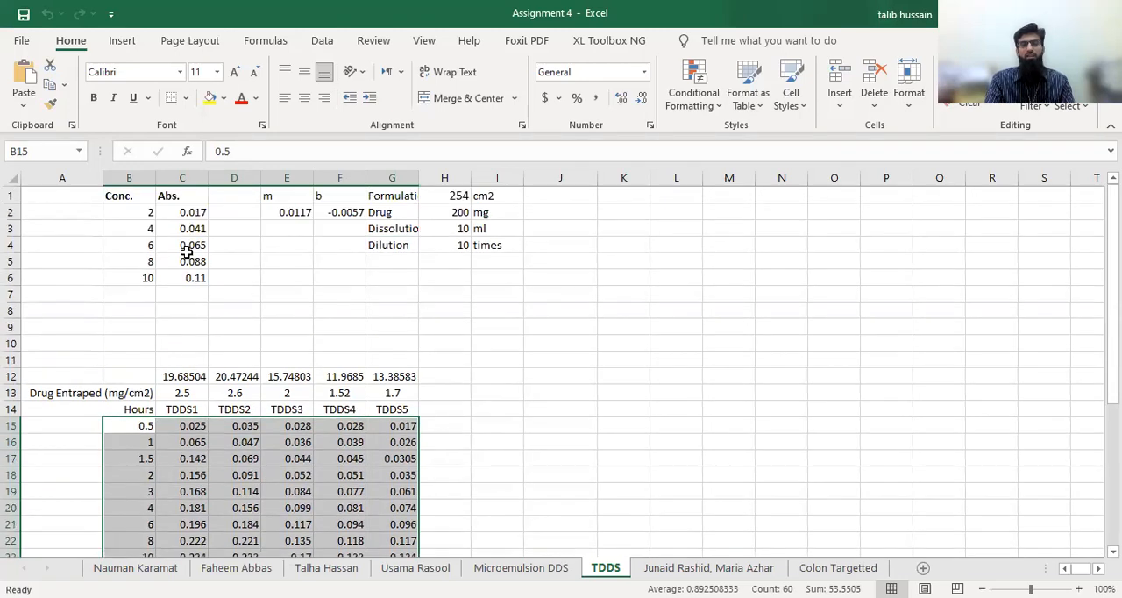
Insert a scatter chart with smooth lines and markers from the calibration data in B1:C6
left_click_drag(118, 196, 183, 277)
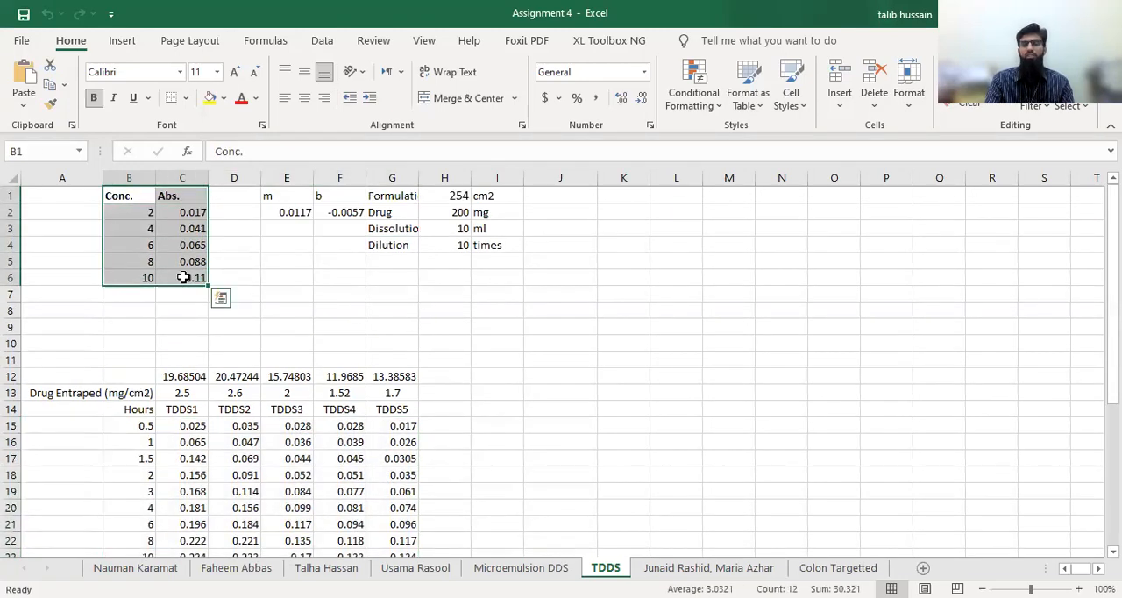
left_click(128, 44)
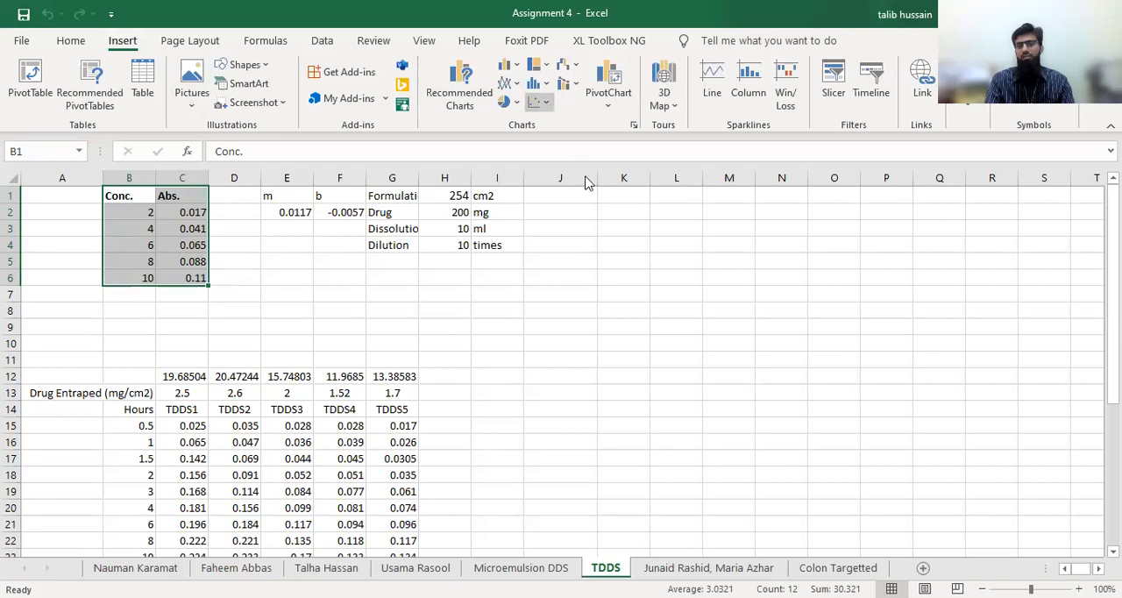
left_click(535, 101)
left_click(603, 152)
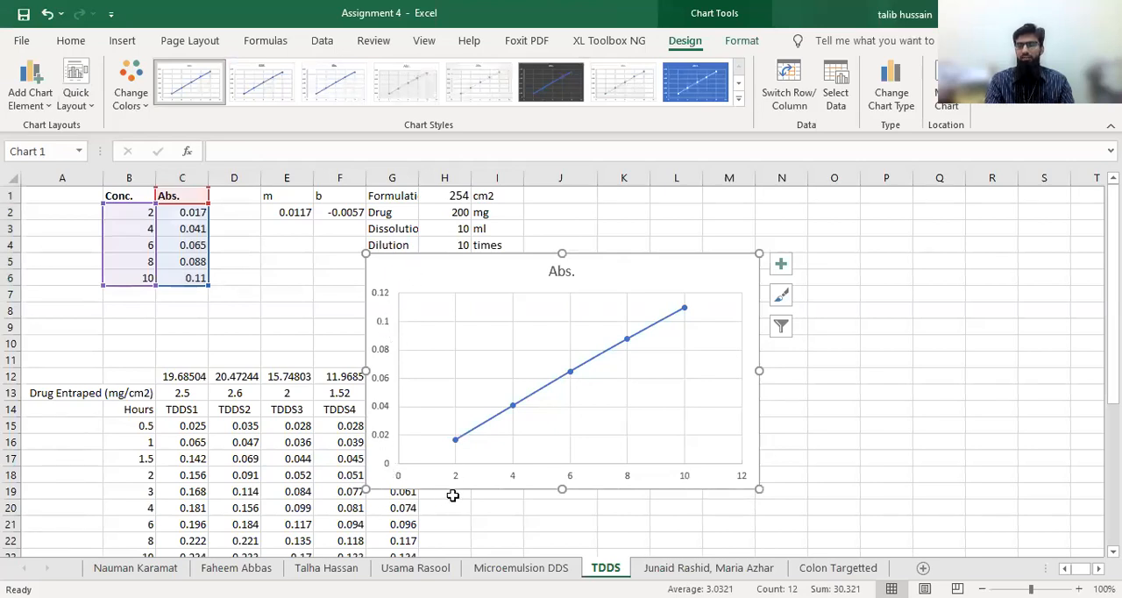
Add a linear trendline displaying its equation and R-squared value, and move the label away from the line
right_click(571, 373)
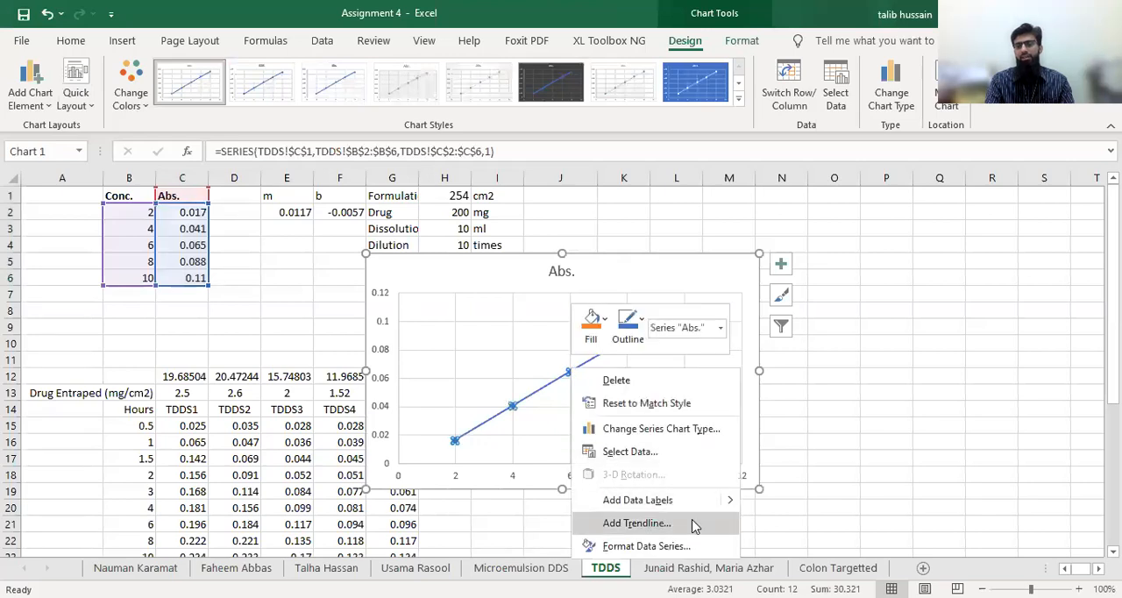
left_click(695, 526)
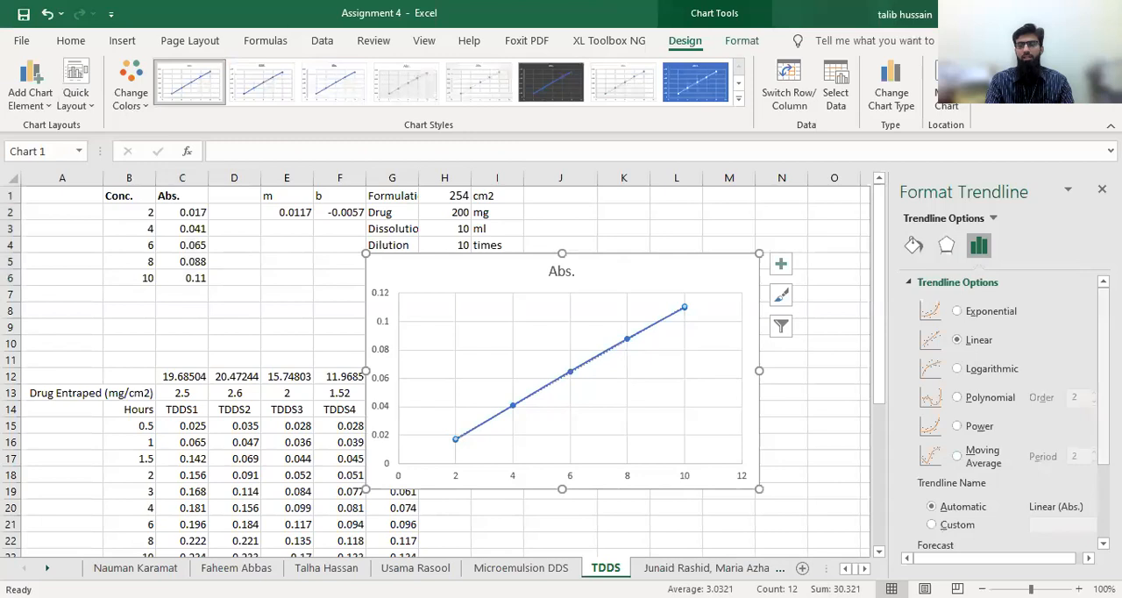
scroll(1013, 413, "down", 3)
left_click(923, 516)
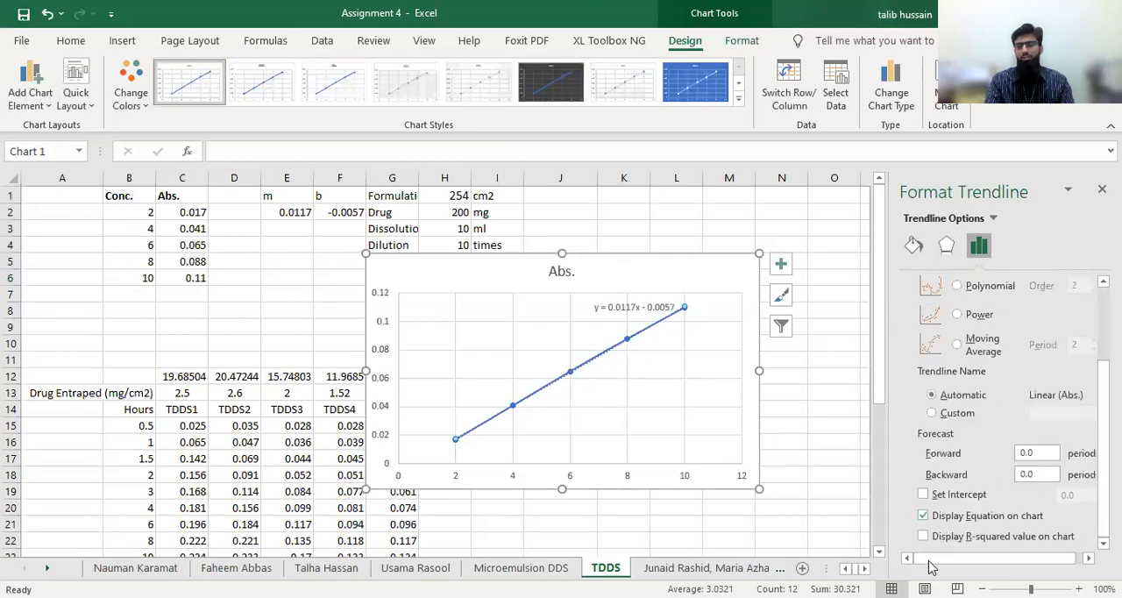
left_click(922, 536)
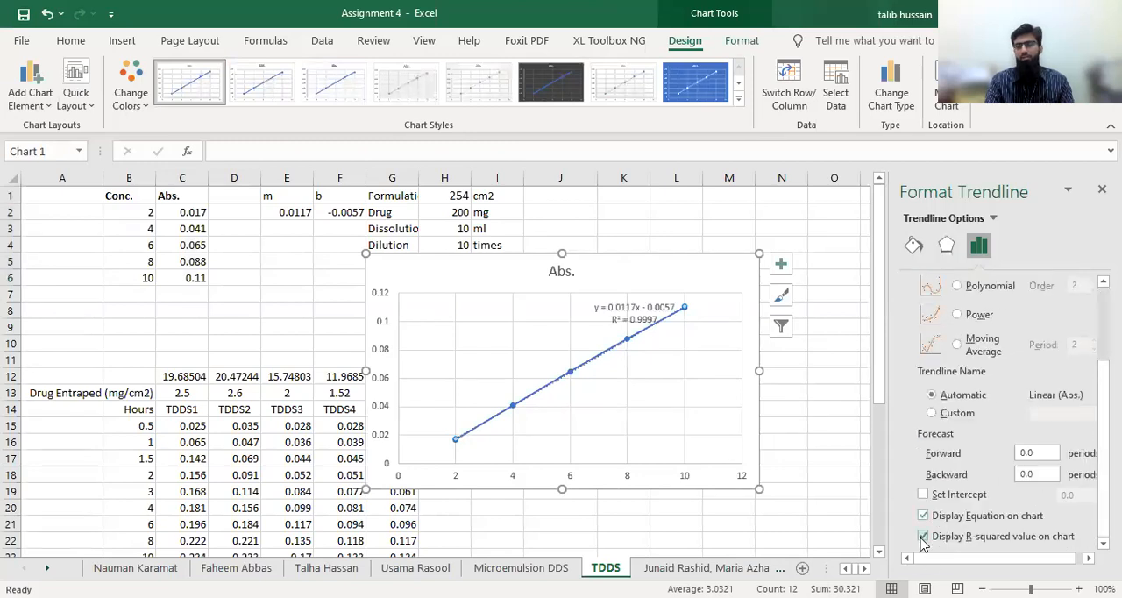
left_click(783, 471)
left_click(680, 321)
left_click(551, 313)
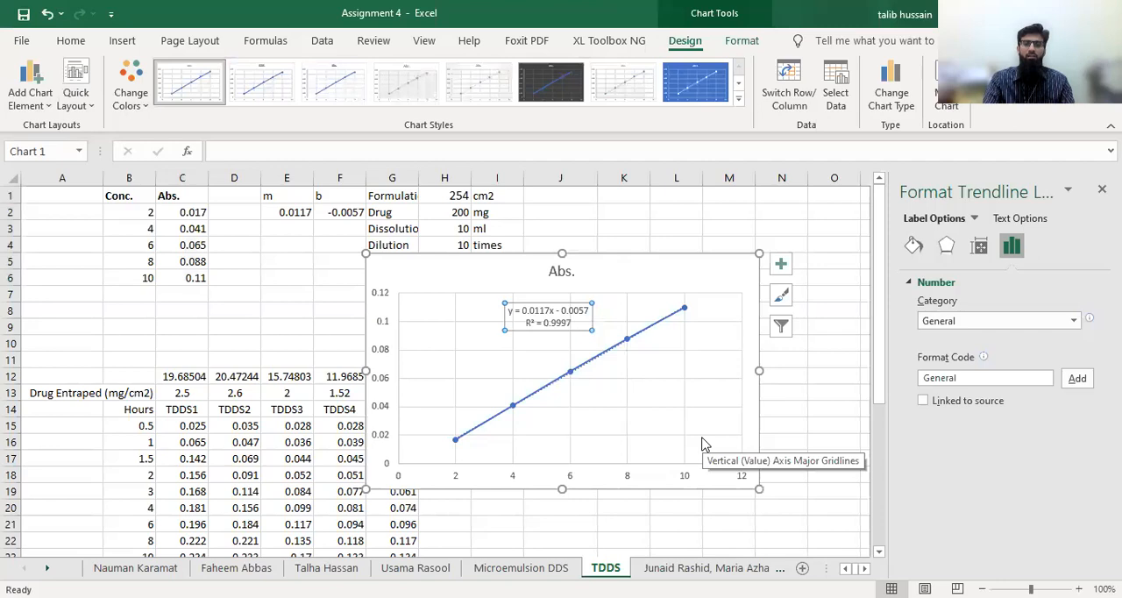
Delete the calibration chart from the sheet
left_click(721, 268)
key("Delete")
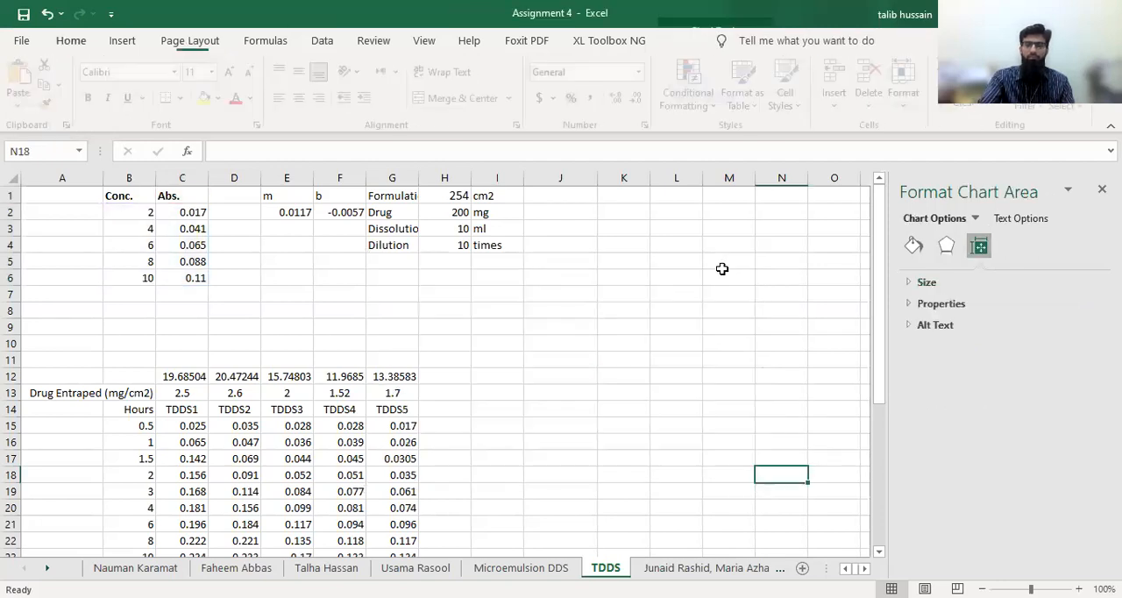
Review the drug entrapped per cm2 for the five formulations in C13:G13
scroll(461, 351, "down", 2)
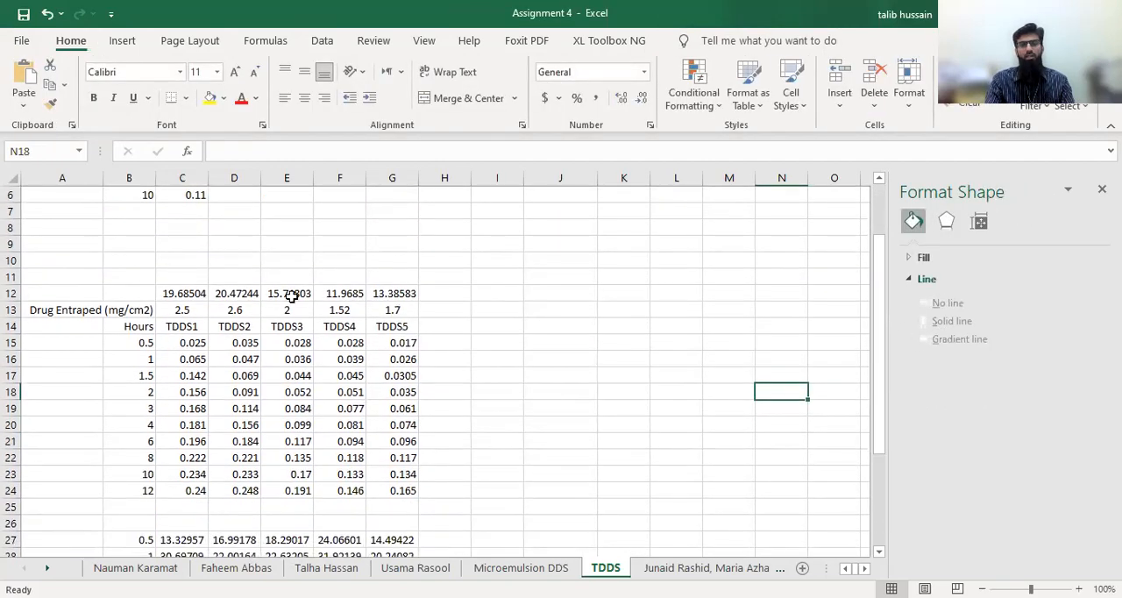
left_click(182, 309)
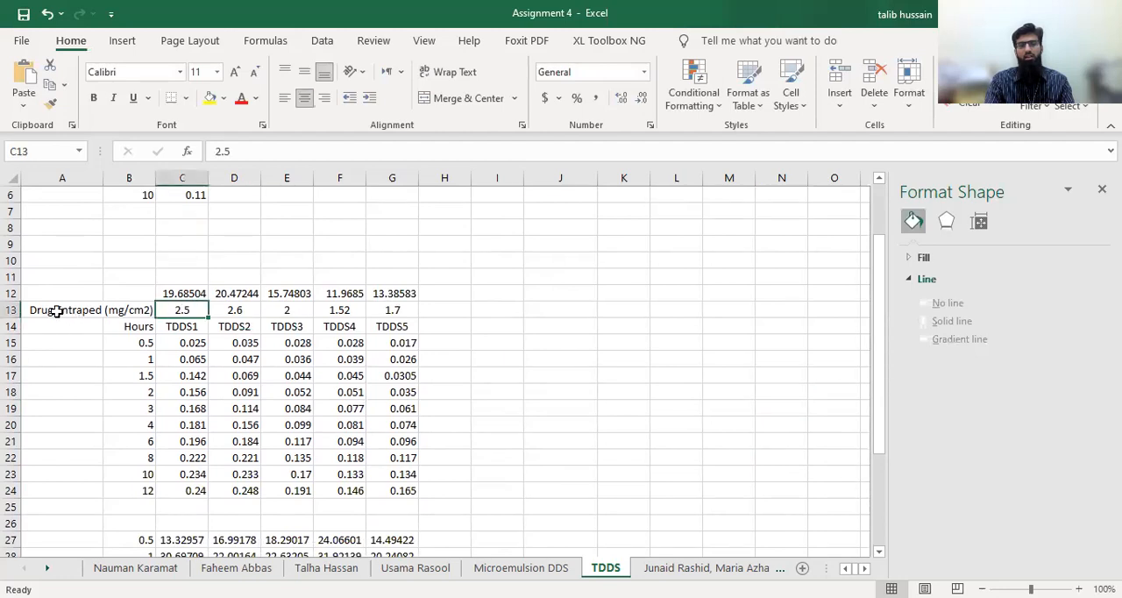
left_click_drag(174, 311, 391, 312)
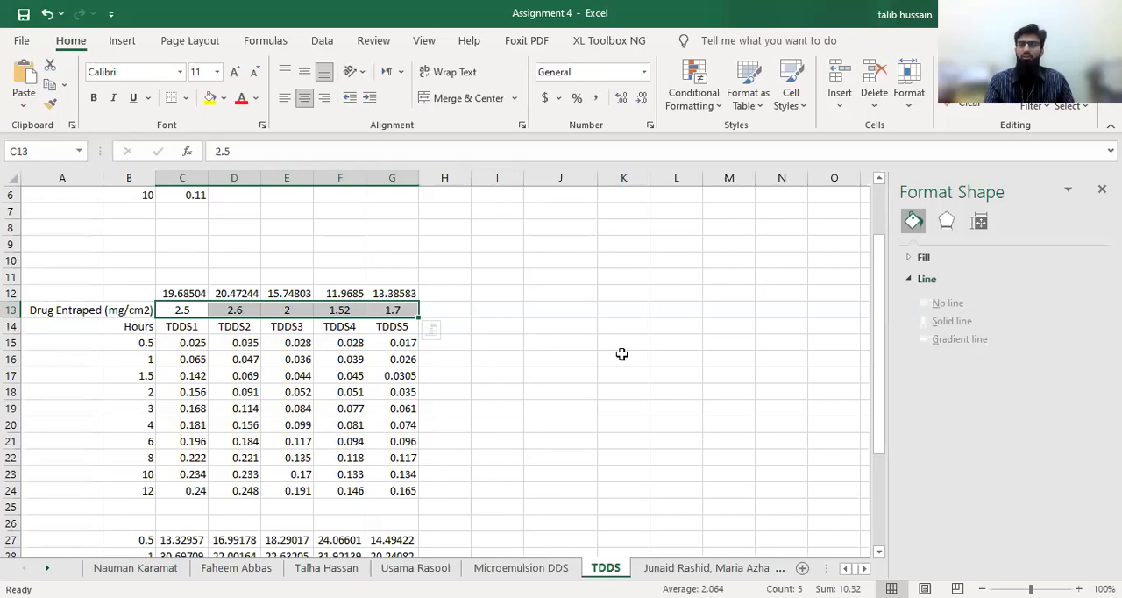
Inspect the cell references in the C12 formula and compare it with the calibration data in B2:C6
scroll(621, 353, "up", 2)
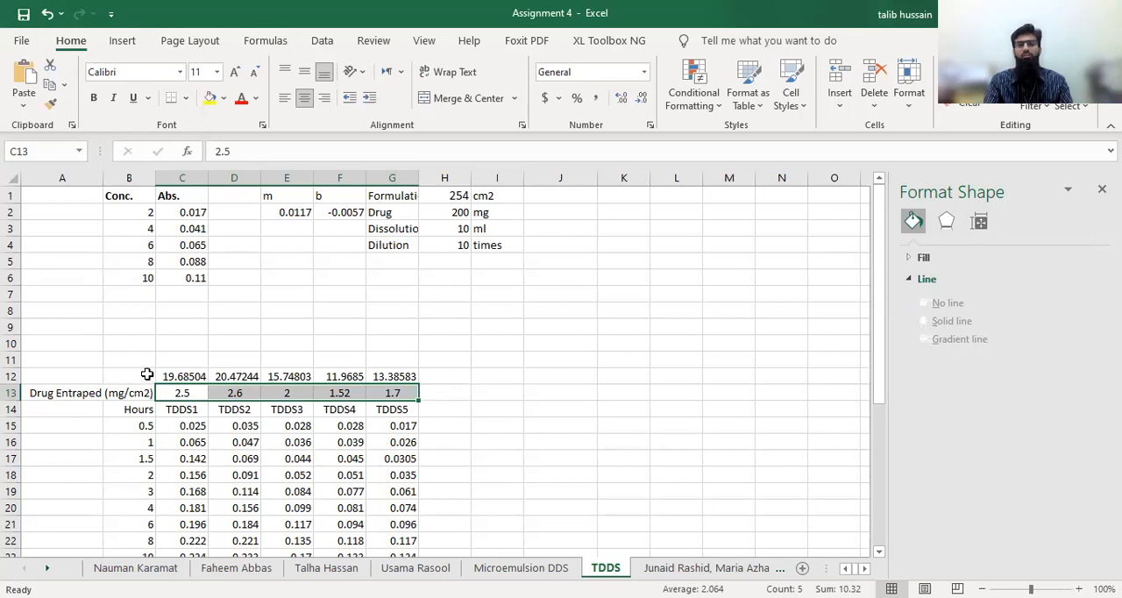
left_click(178, 376)
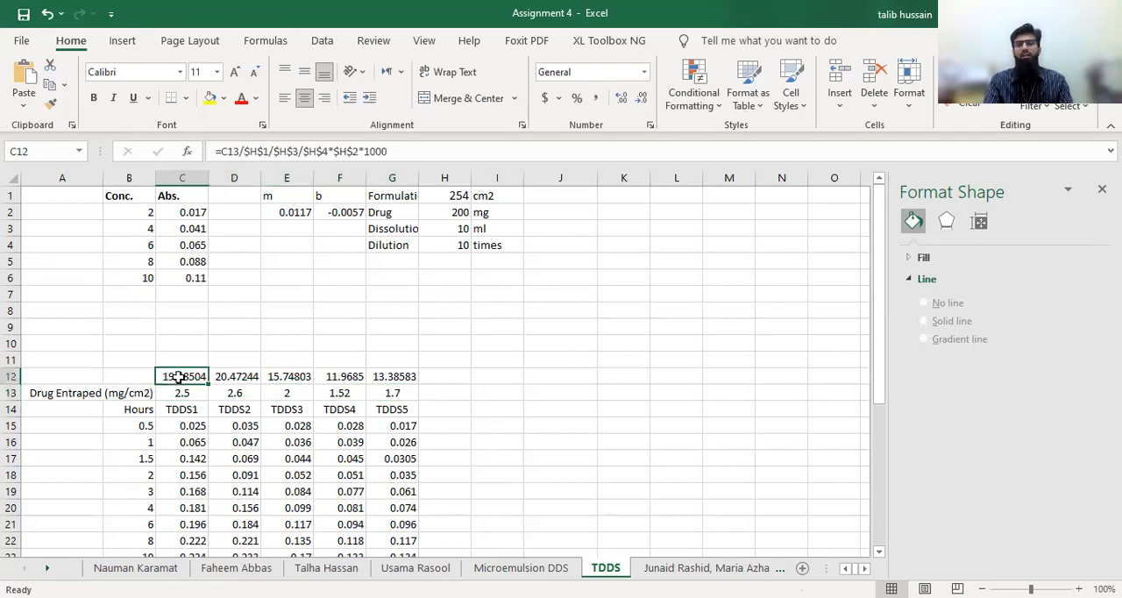
left_click(410, 156)
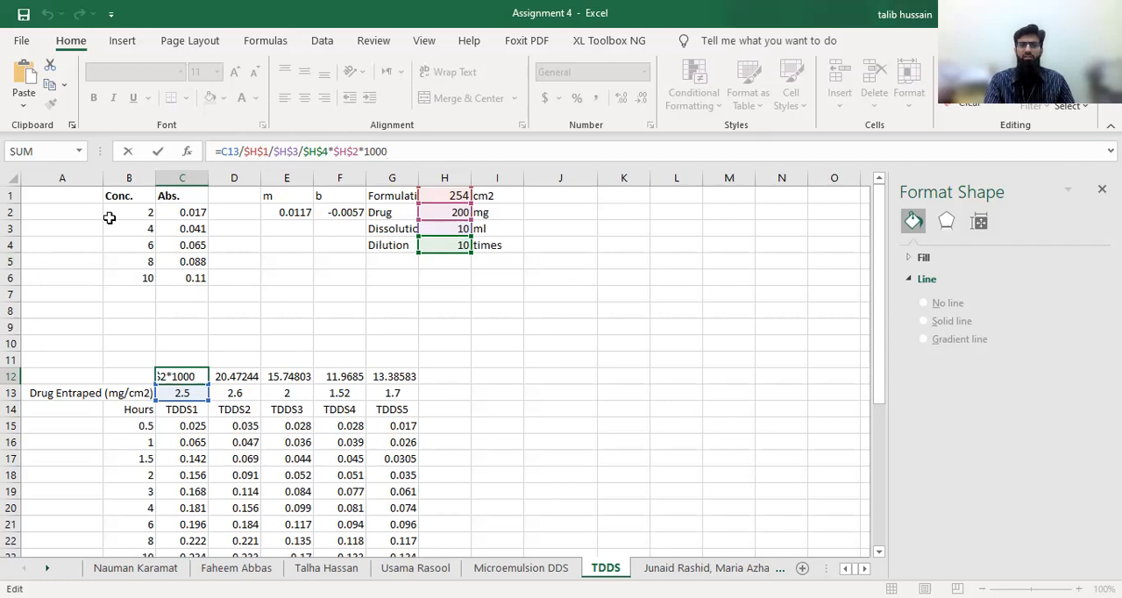
left_click_drag(118, 210, 193, 289)
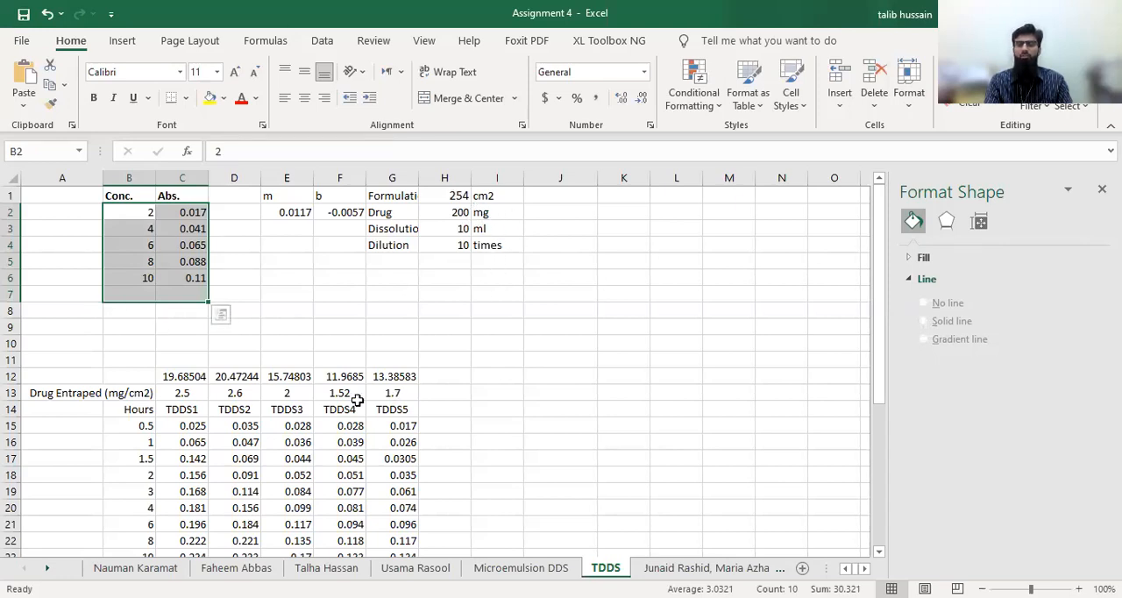
Check the corresponding formula for each formulation across C12:G12
left_click(187, 376)
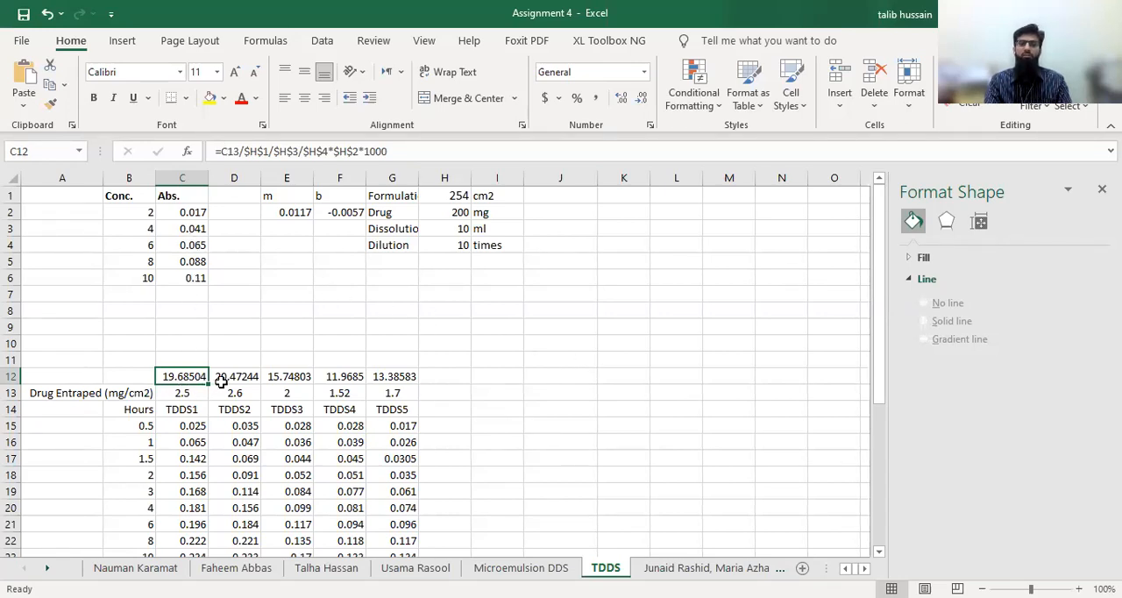
left_click(252, 379)
left_click(293, 379)
left_click(338, 380)
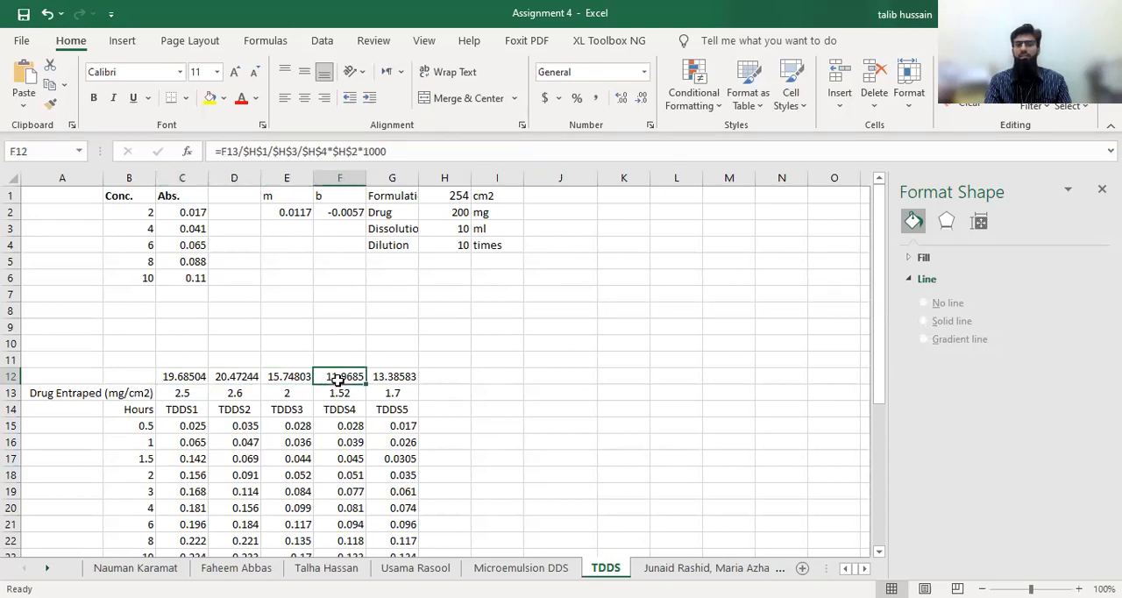
left_click(401, 377)
scroll(559, 430, "down", 1)
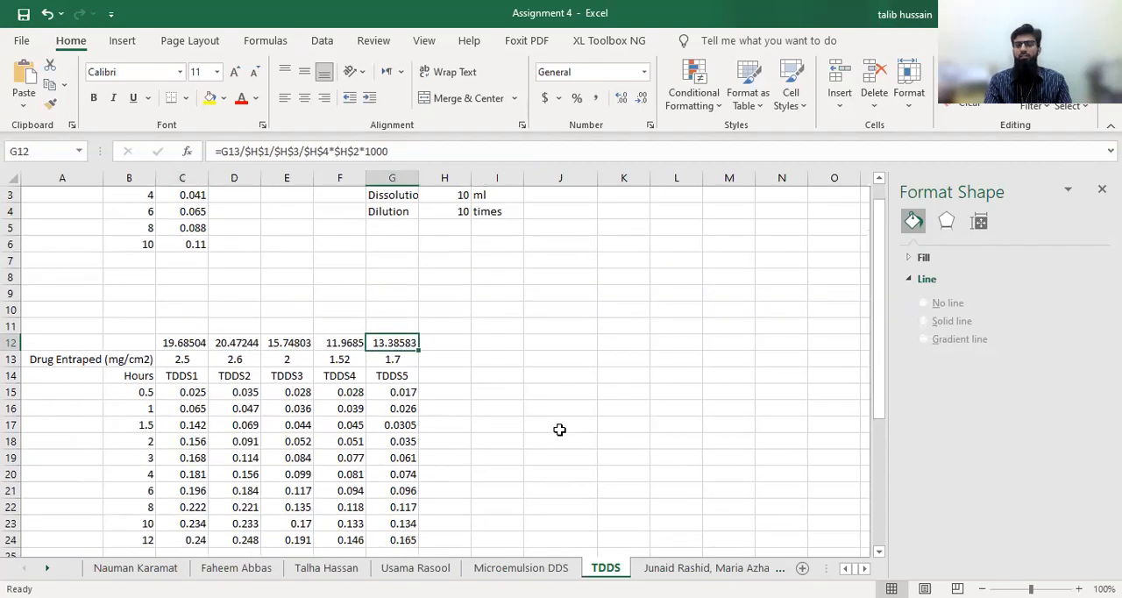
scroll(559, 429, "down", 1)
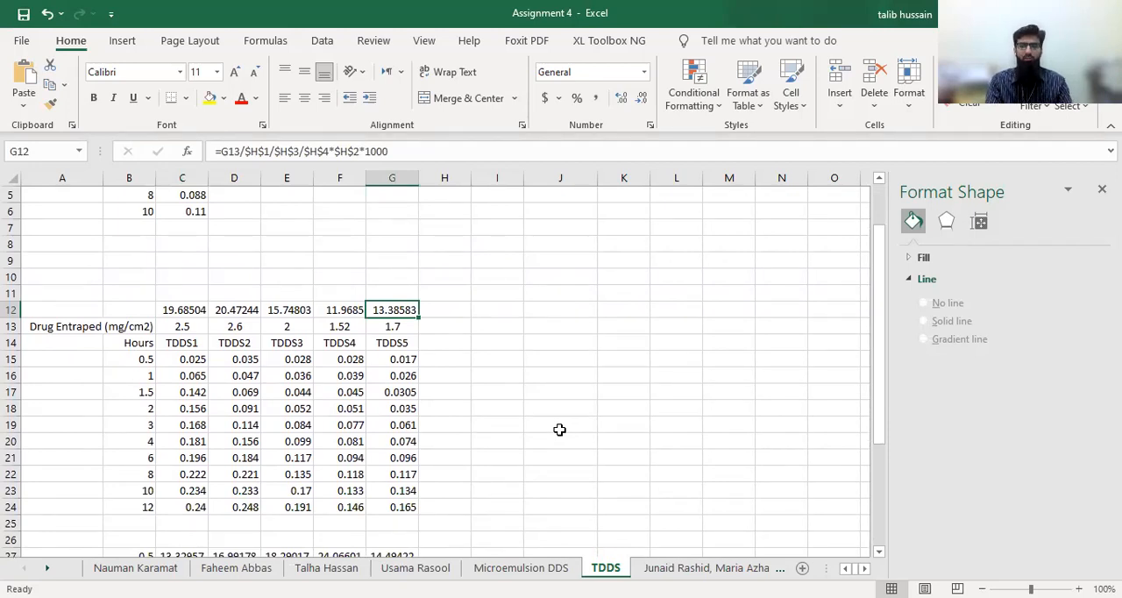
scroll(563, 367, "up", 1)
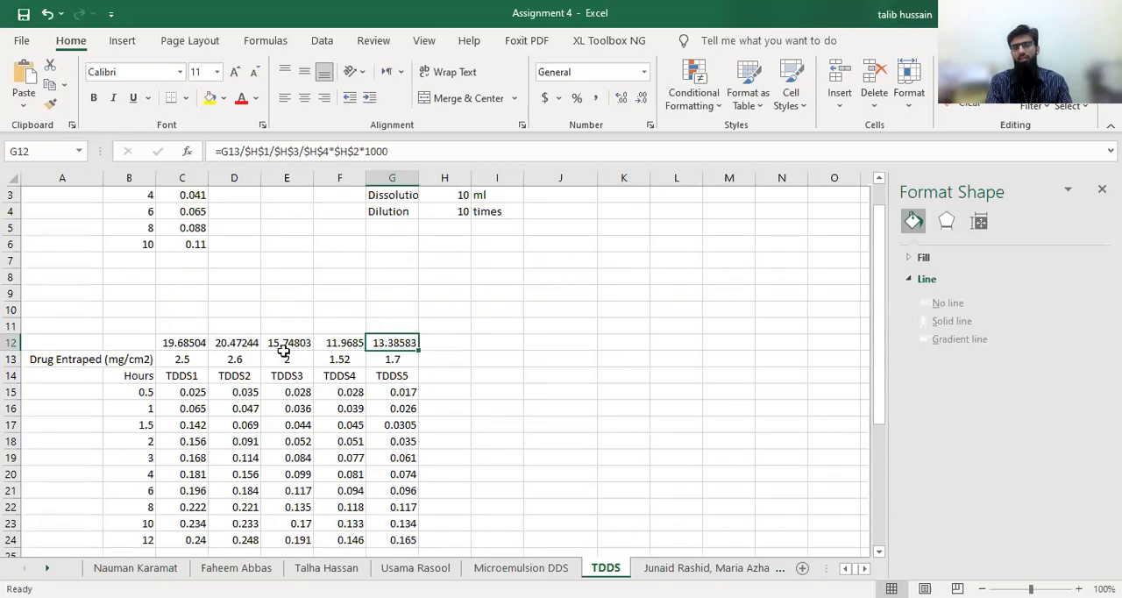
left_click(511, 438)
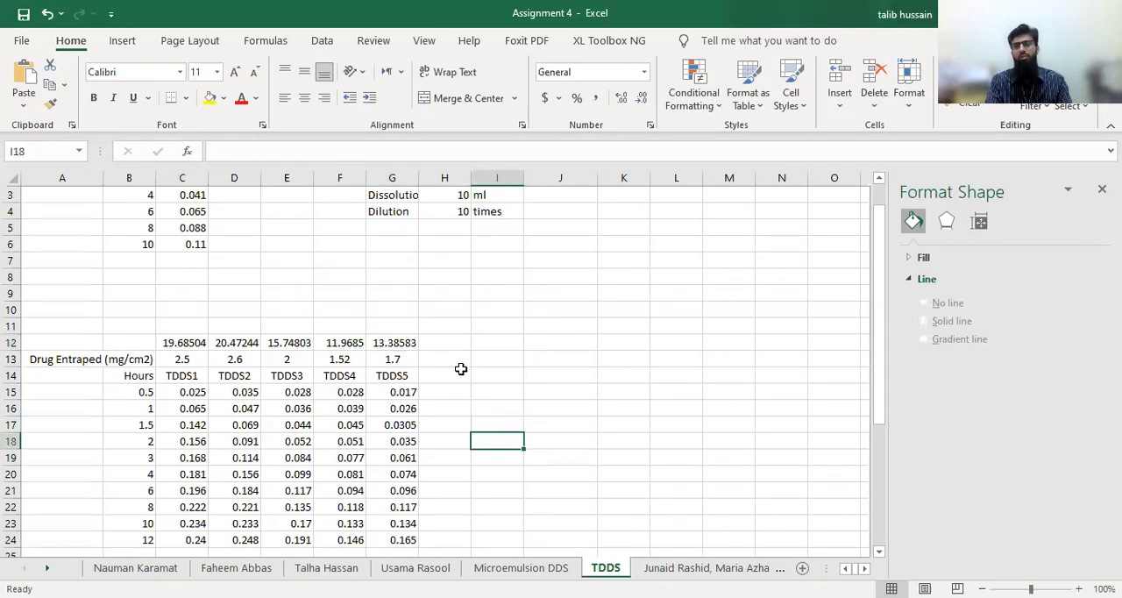
scroll(461, 369, "down", 3)
scroll(461, 369, "up", 3)
scroll(460, 369, "down", 1)
scroll(461, 368, "down", 1)
scroll(461, 369, "up", 1)
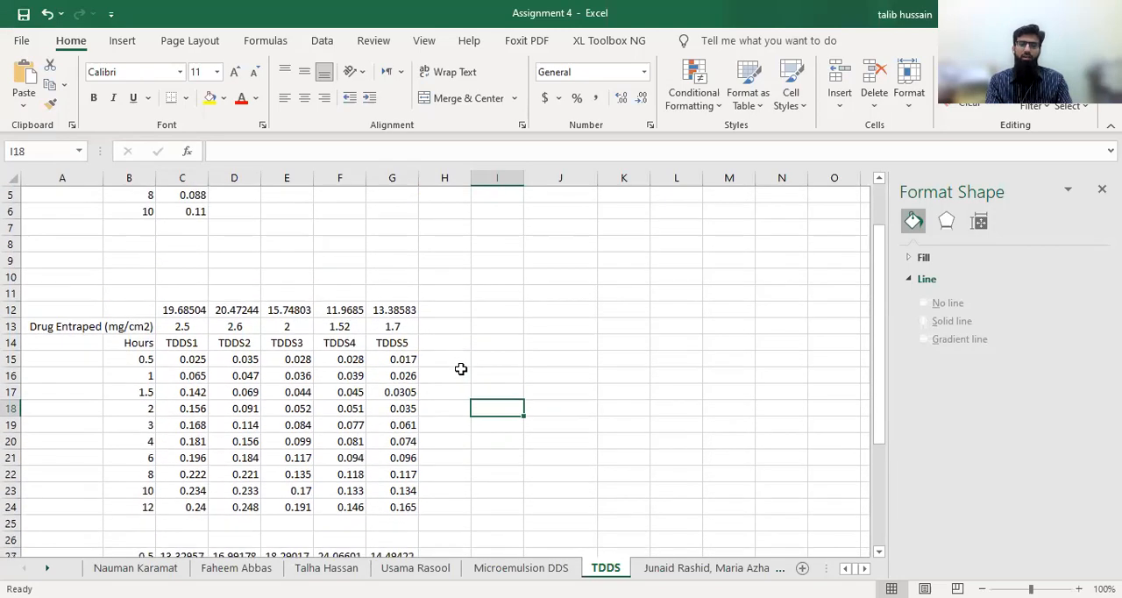
Plot the absorbance data in B14:G24 as a scatter chart with smooth lines and markers, and delete the chart
mouse_move(112, 347)
left_mouse_down()
mouse_move(346, 394)
mouse_move(412, 486)
mouse_move(400, 507)
left_mouse_up()
left_click(118, 41)
left_click(543, 103)
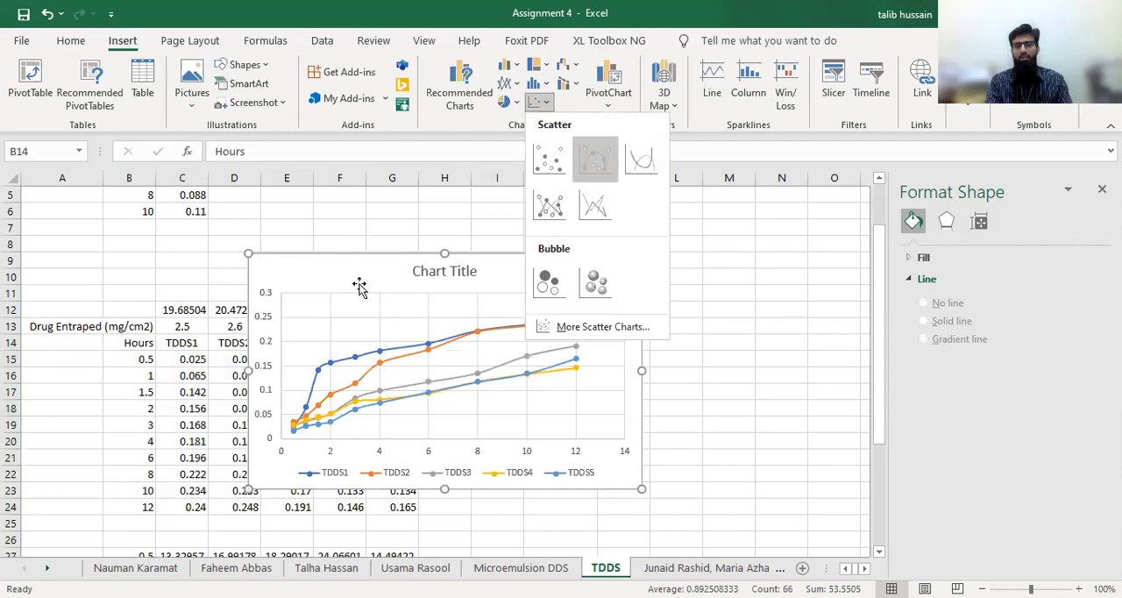
left_click(596, 160)
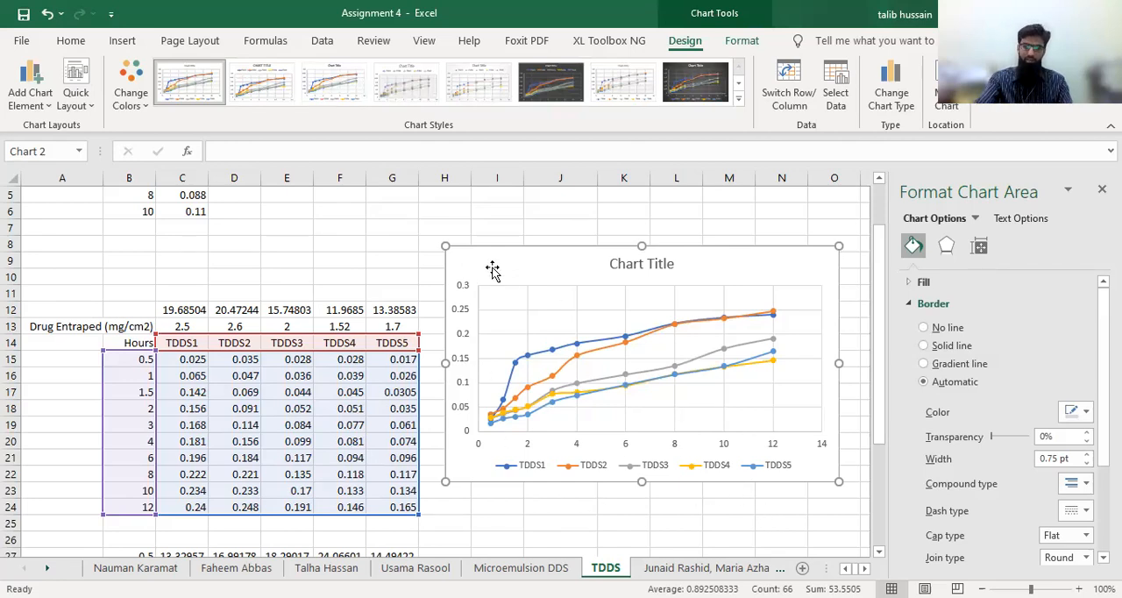
key("Delete")
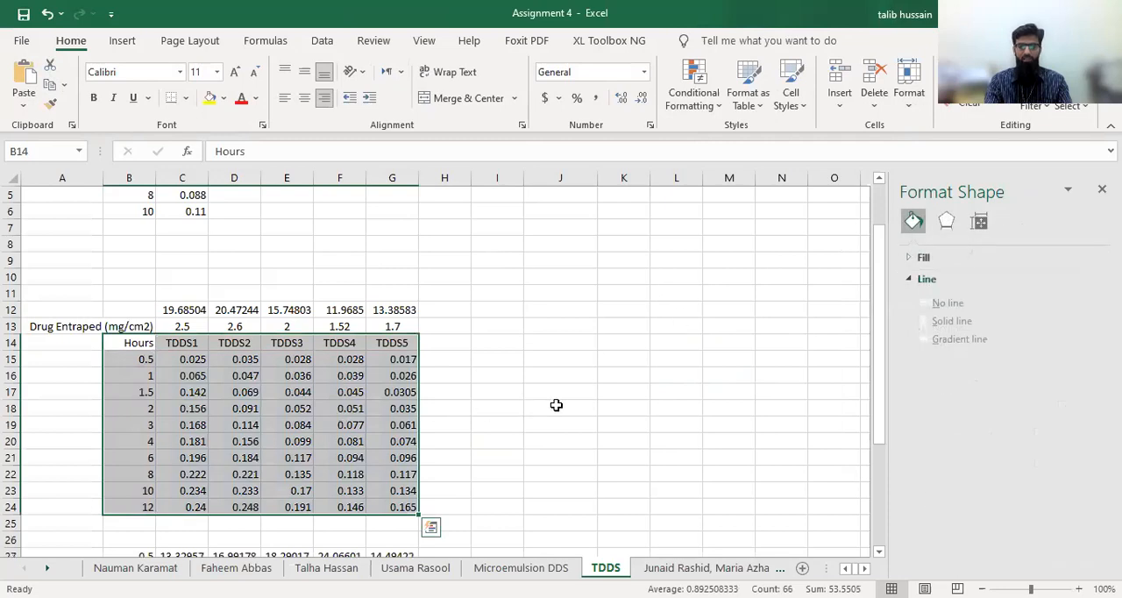
Examine the TDDS1 formula for the 0.5-hour time point in C27
scroll(555, 405, "down", 1)
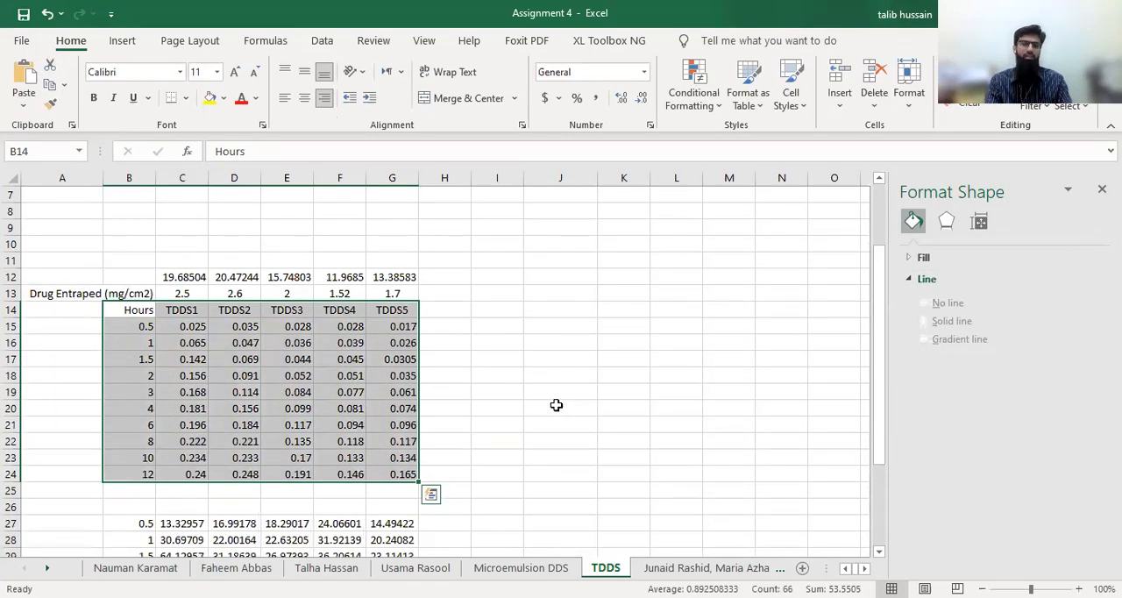
scroll(555, 405, "down", 3)
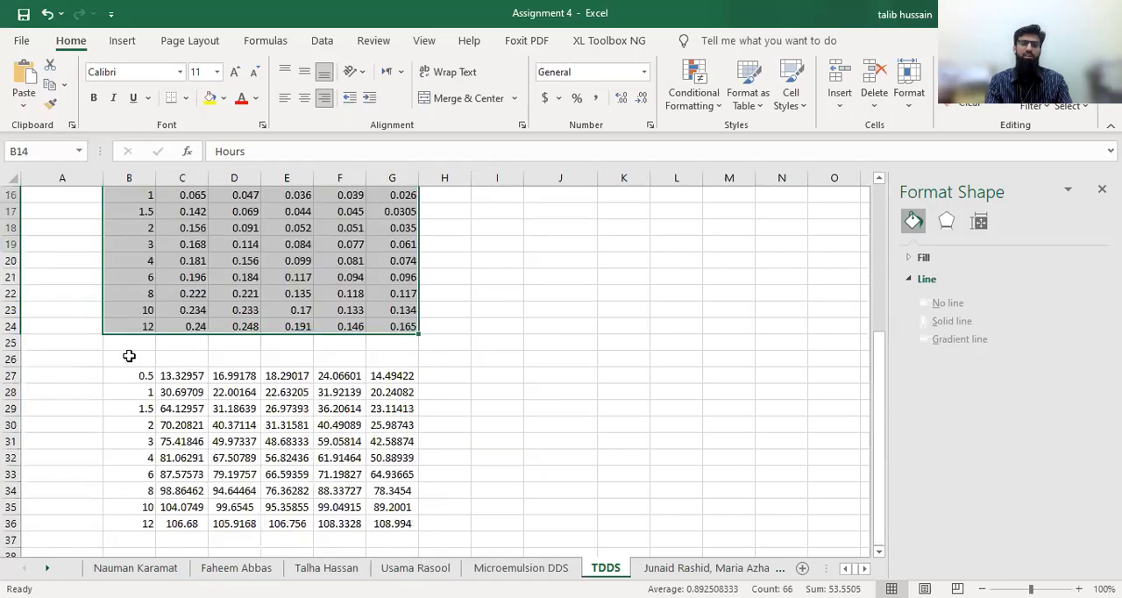
left_click(171, 377)
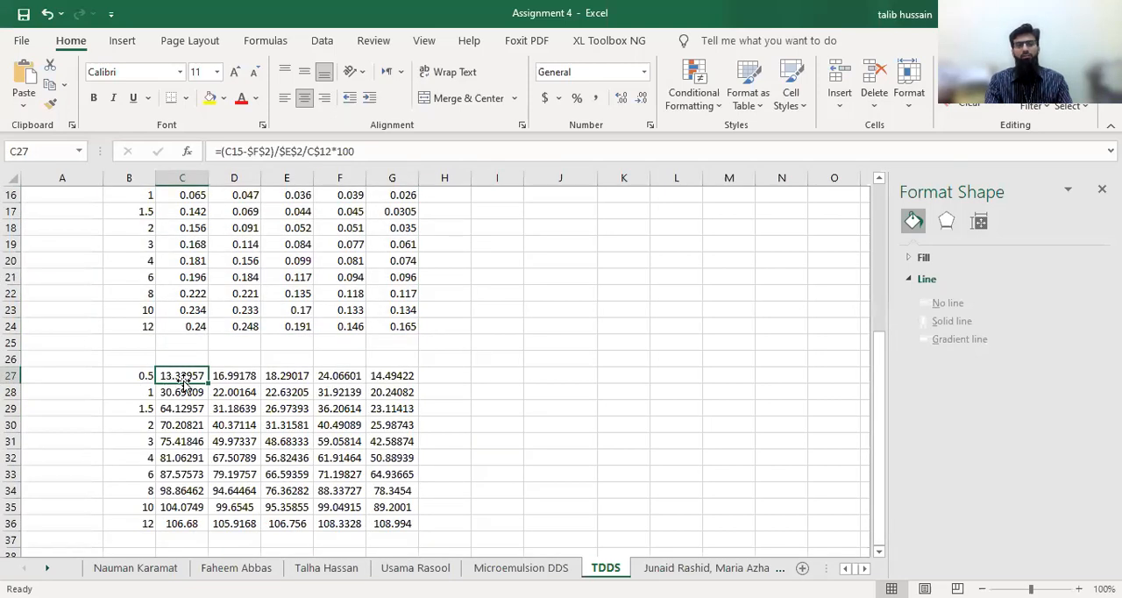
Clear the calculated release values in D27:G36 and C28:C36, keeping only the TDDS1 0.5-hour formula in C27
left_click(215, 377)
left_click_drag(215, 376, 388, 516)
key("Delete")
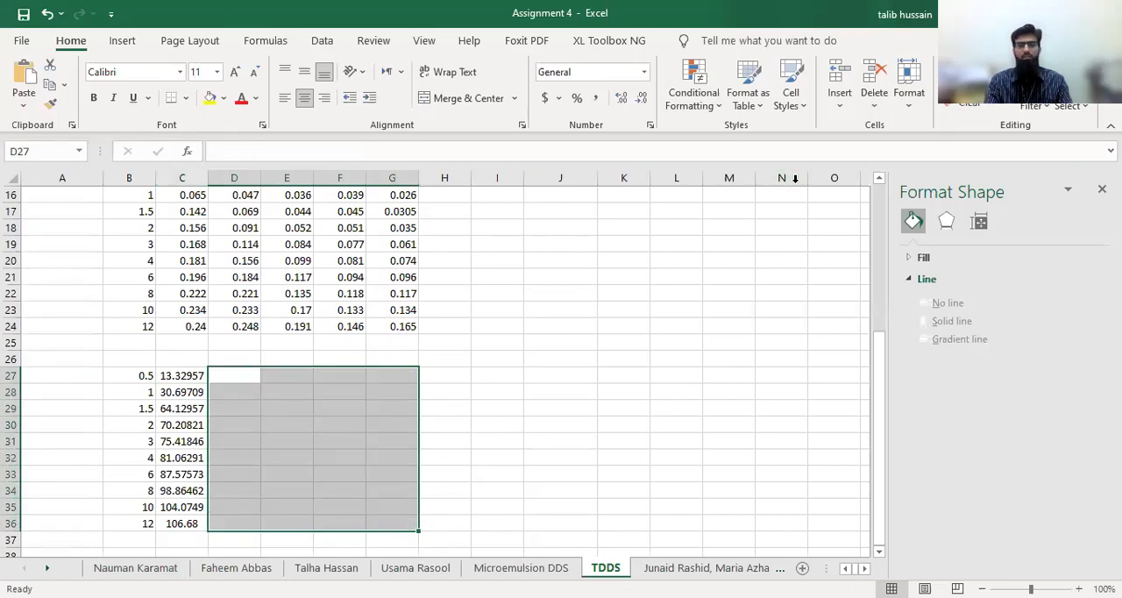
left_click_drag(178, 395, 183, 441)
left_click_drag(189, 517, 191, 526)
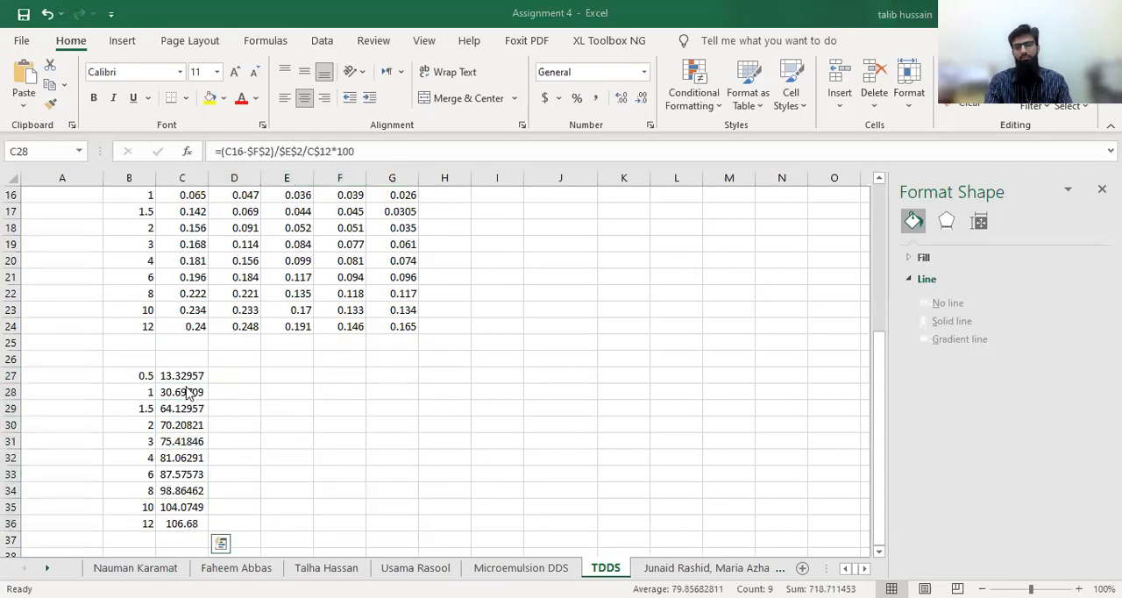
key("Delete")
left_click(438, 399)
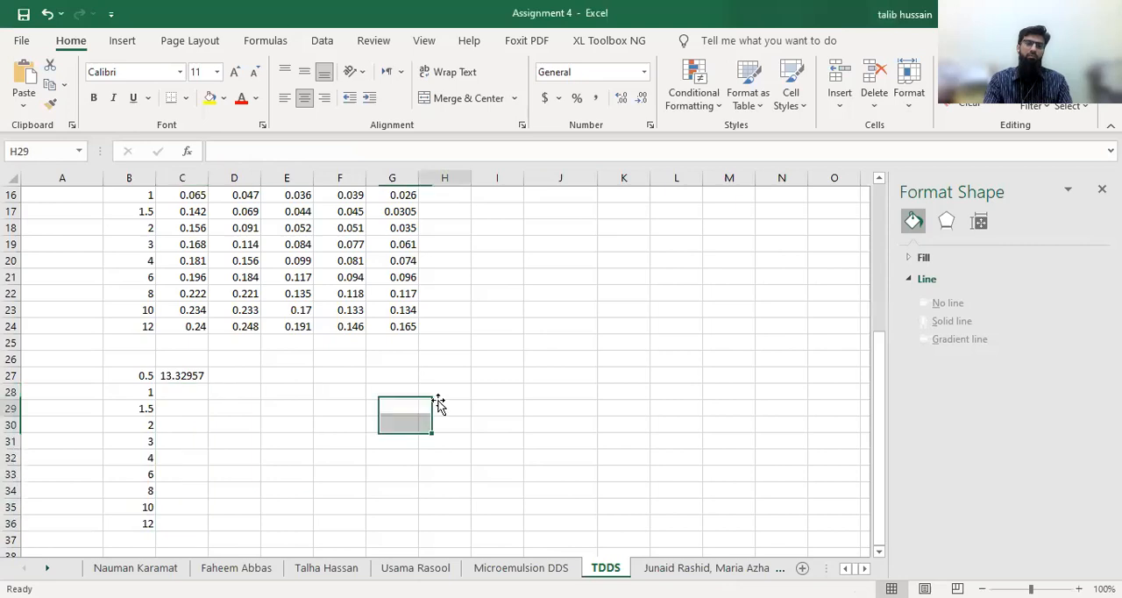
left_click(182, 375)
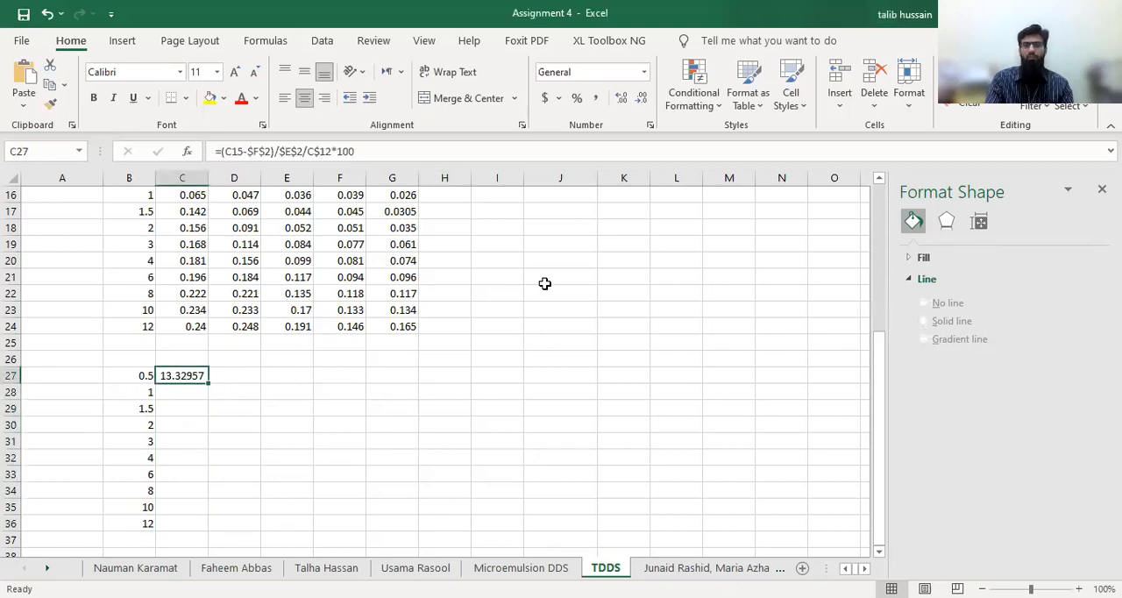
Enter the straight-line equation y=mx+b as a note in cell K18 beside the absorbance table
scroll(463, 378, "up", 3)
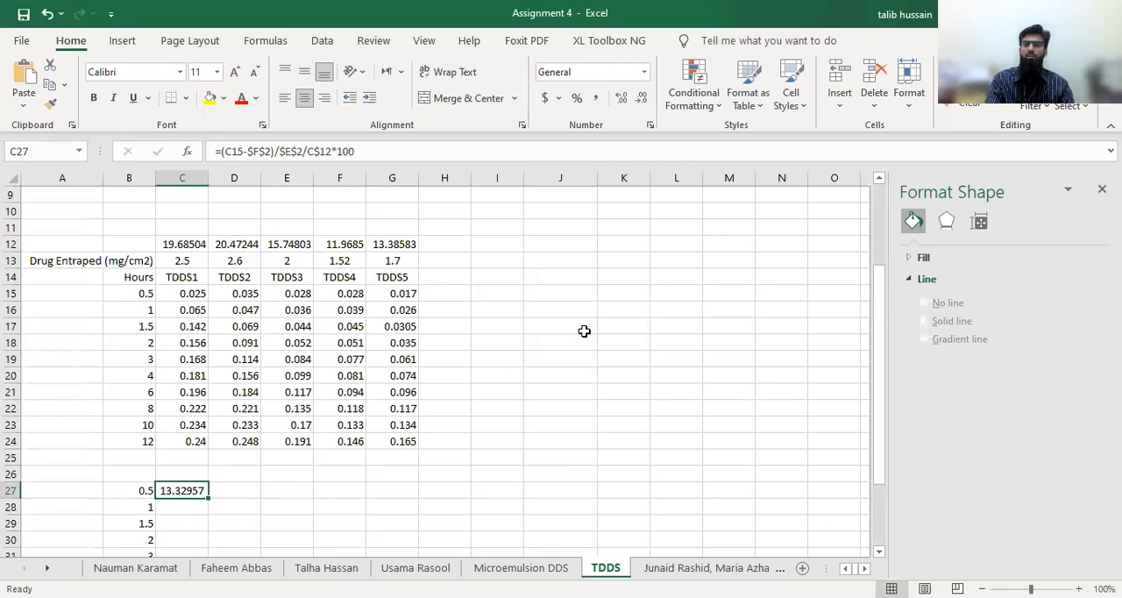
left_click(627, 344)
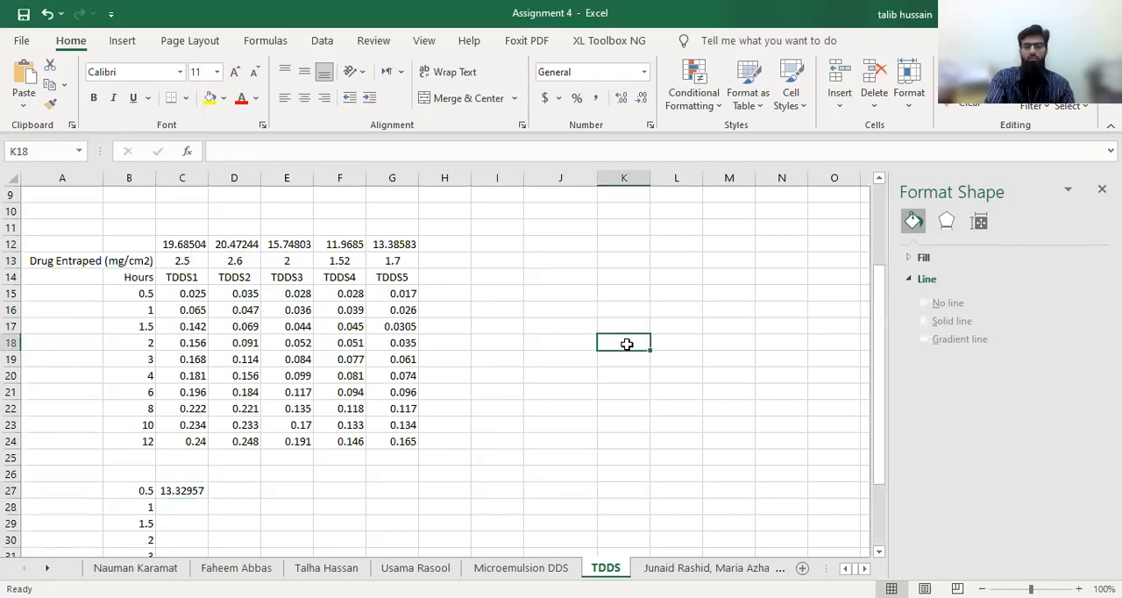
type("y=")
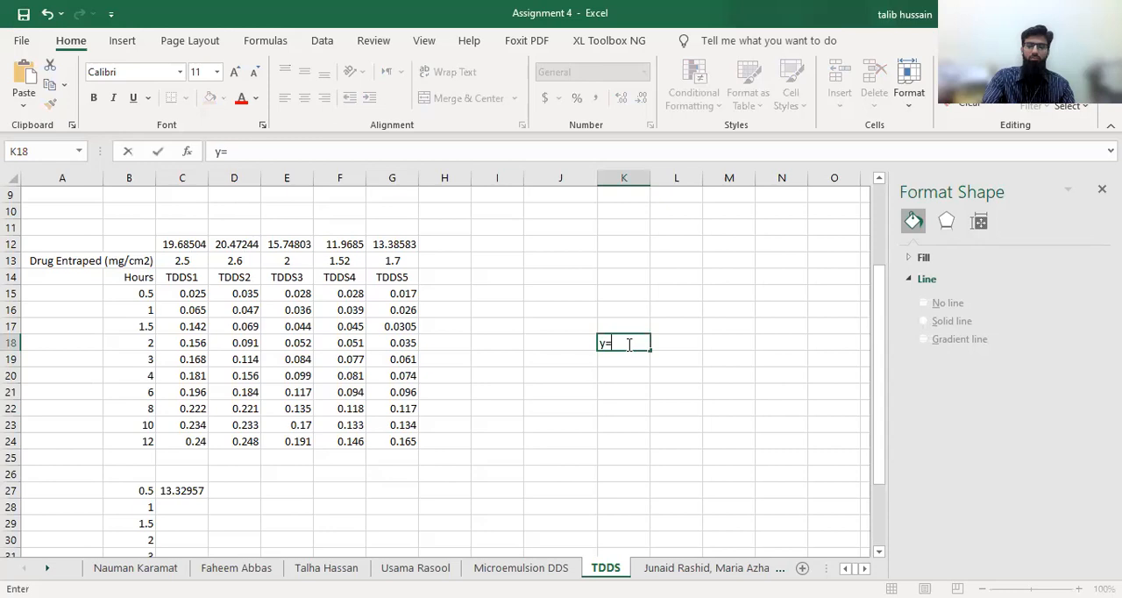
type("mx")
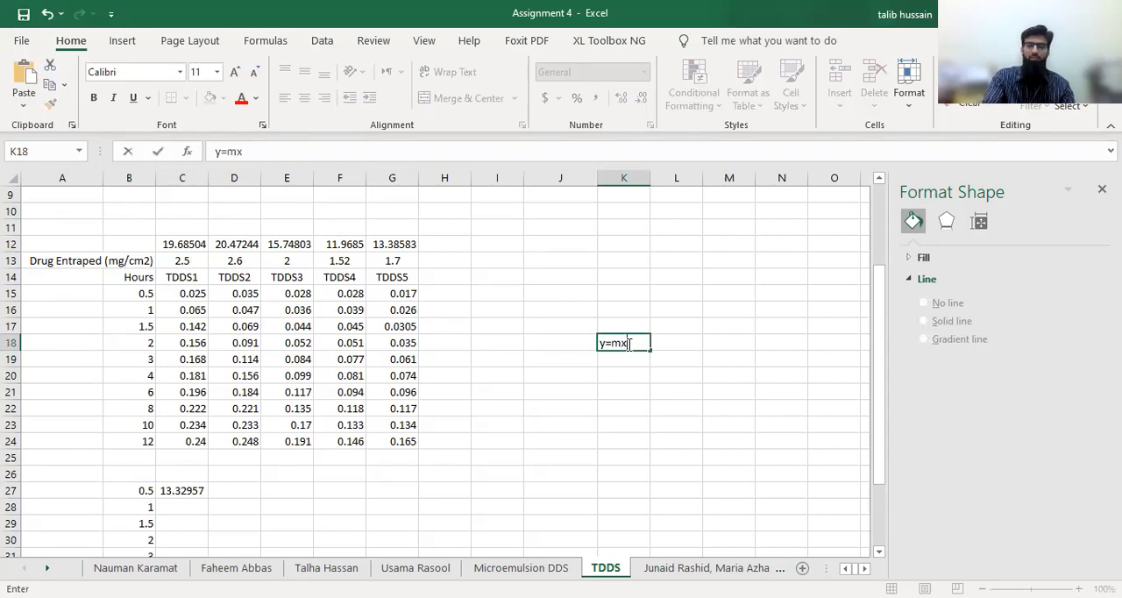
type("+b")
key("ctrl+Return")
Write the rearranged equation x=(y-b)/m in cell K19 below the straight-line equation
left_click(615, 359)
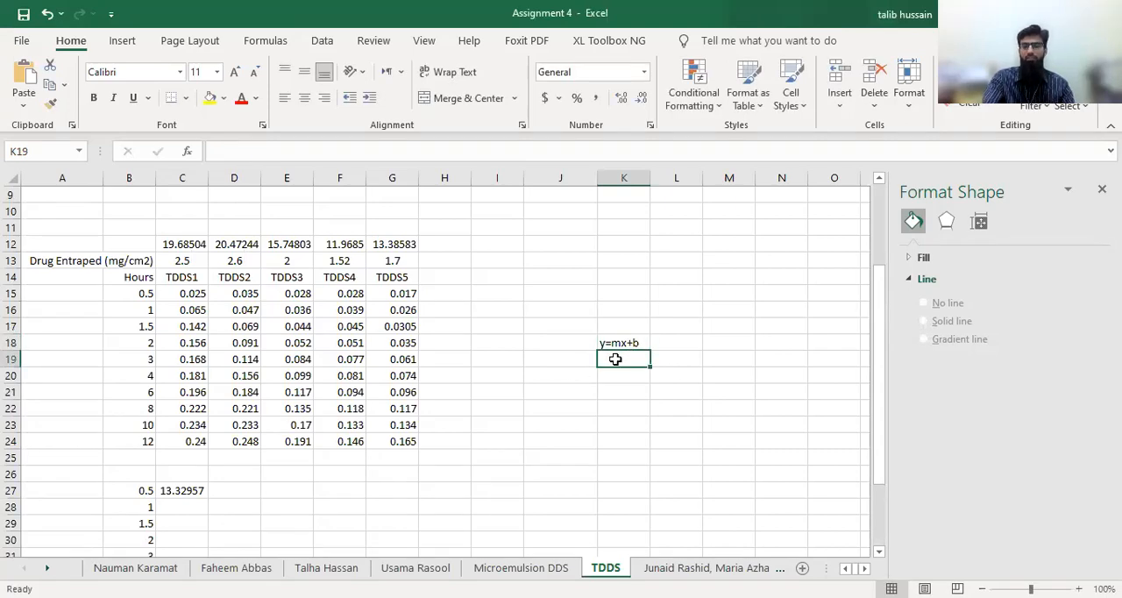
type("x=")
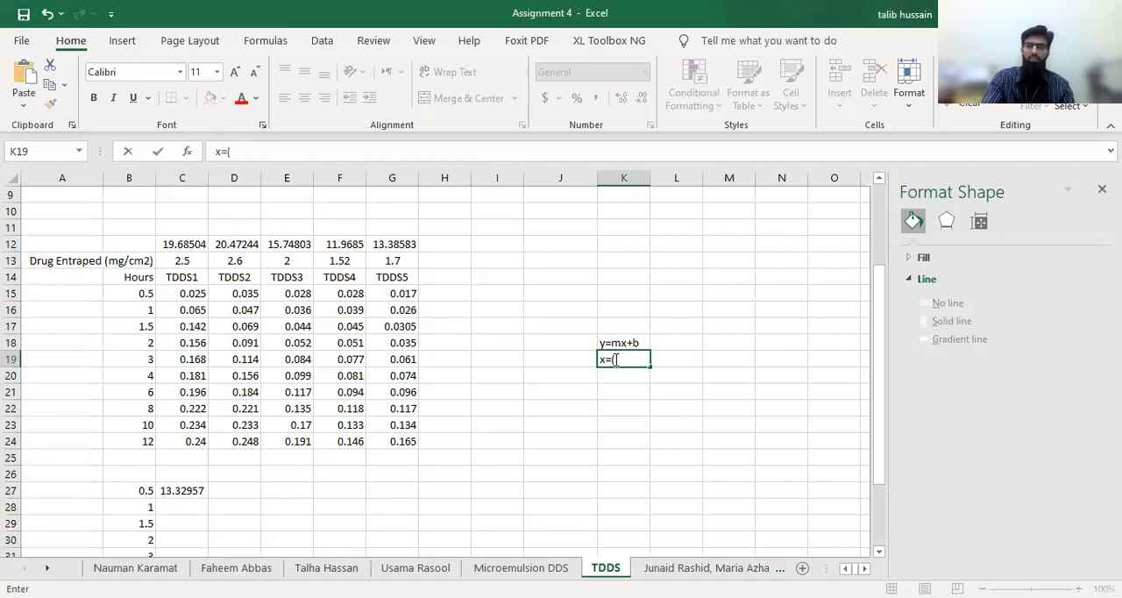
type("(y-b)")
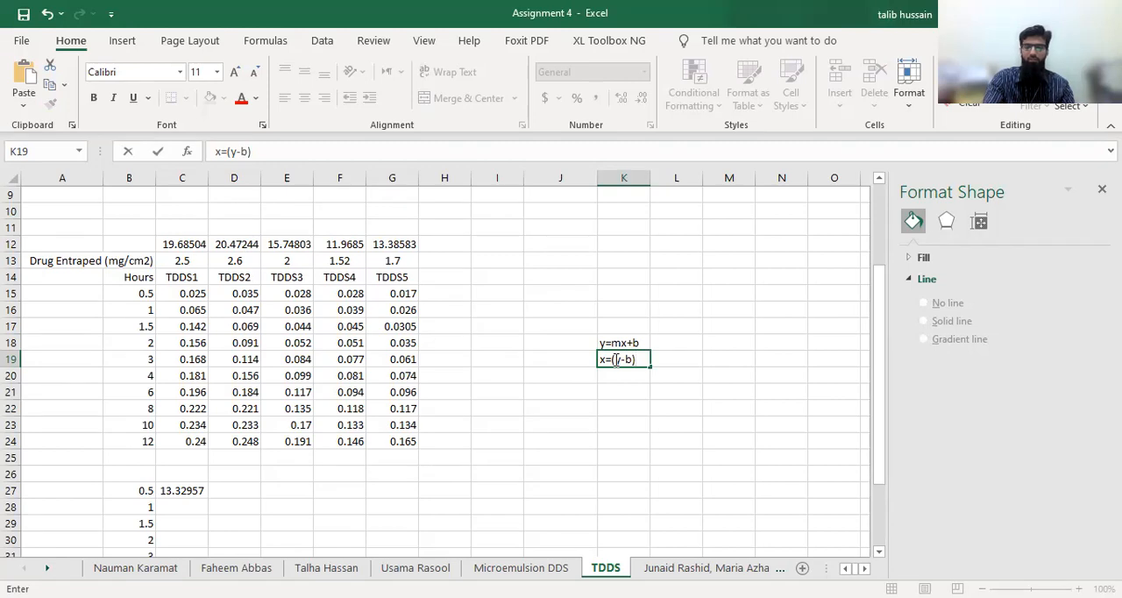
type("/m")
left_click(623, 444)
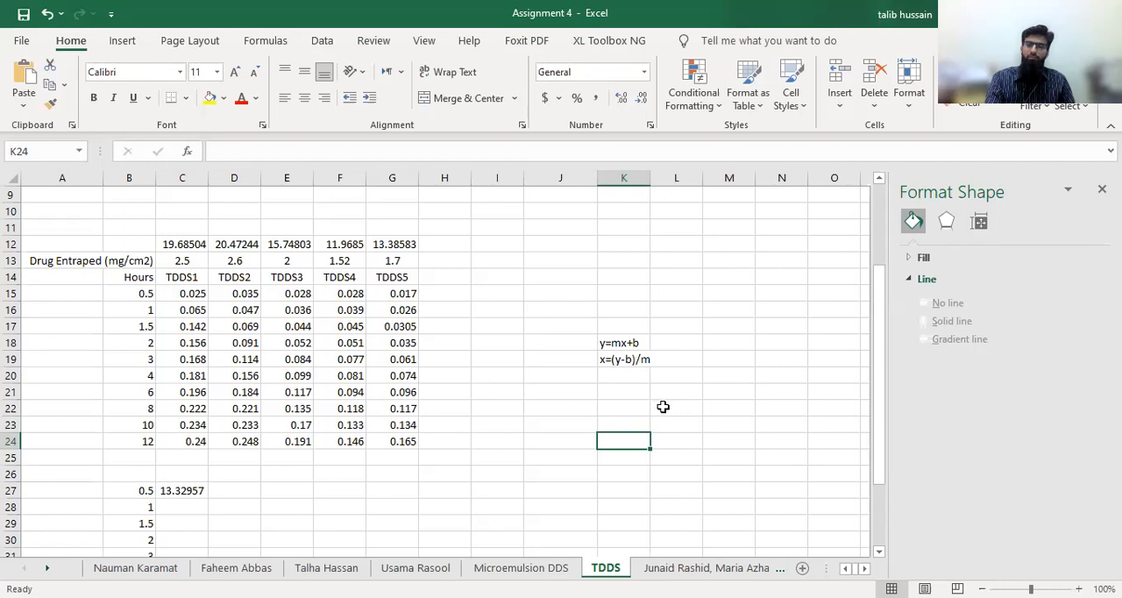
left_click(612, 360)
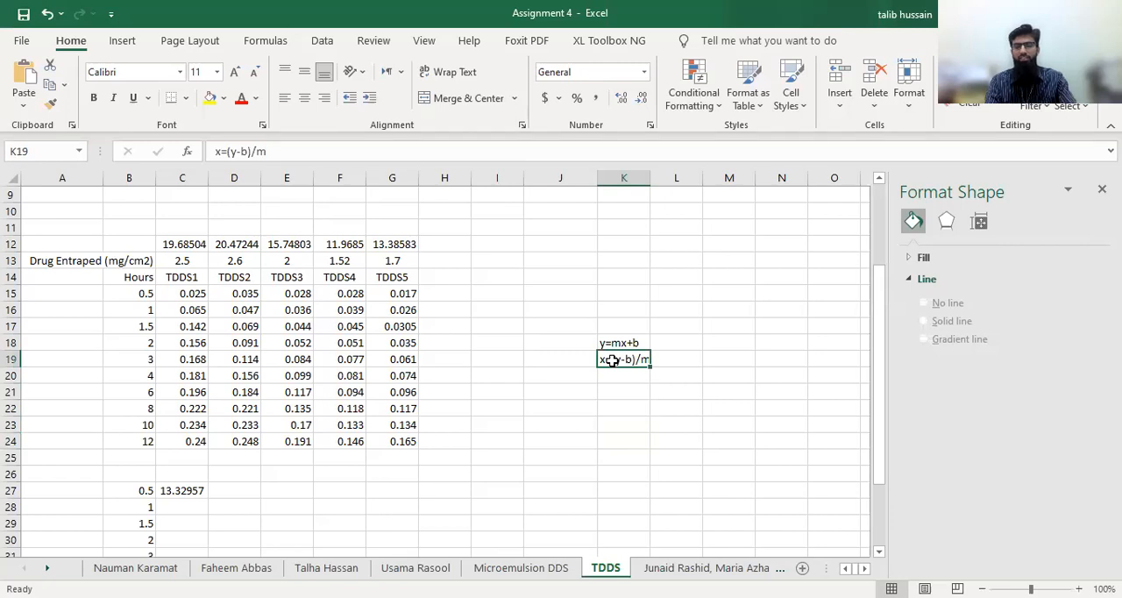
Add the percentage release expression x/th y *100 in cell K20 below the rearranged equation
left_click(613, 383)
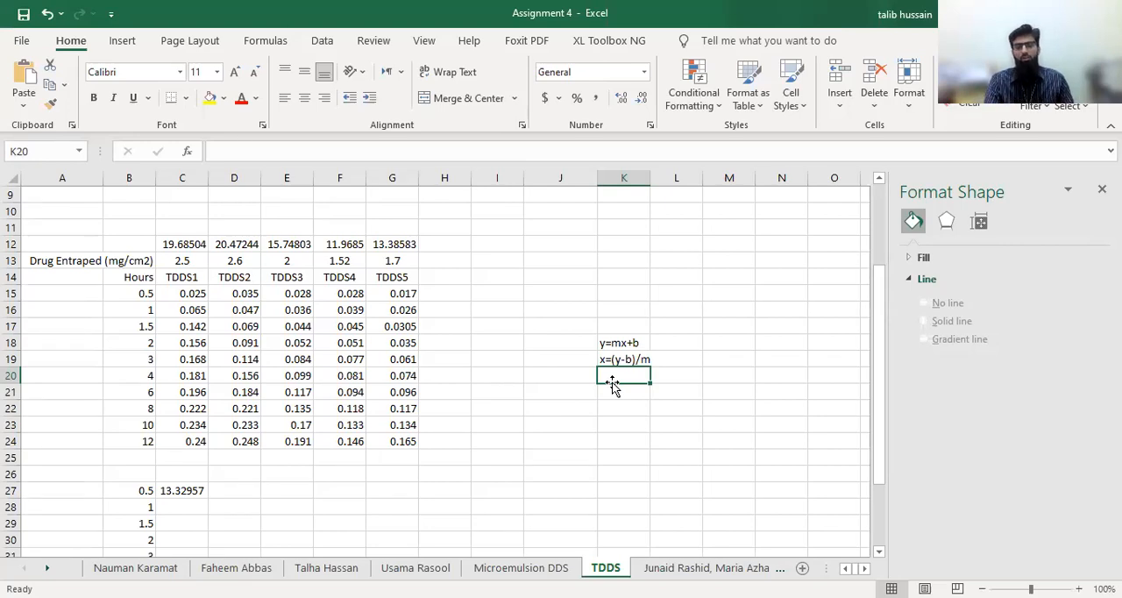
type("x")
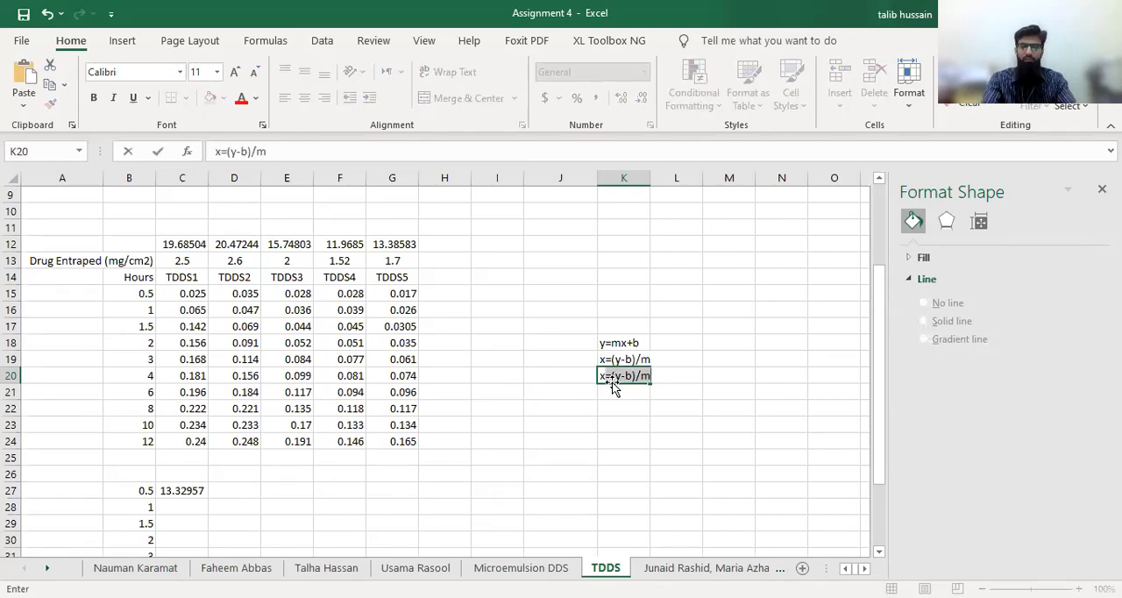
type("/")
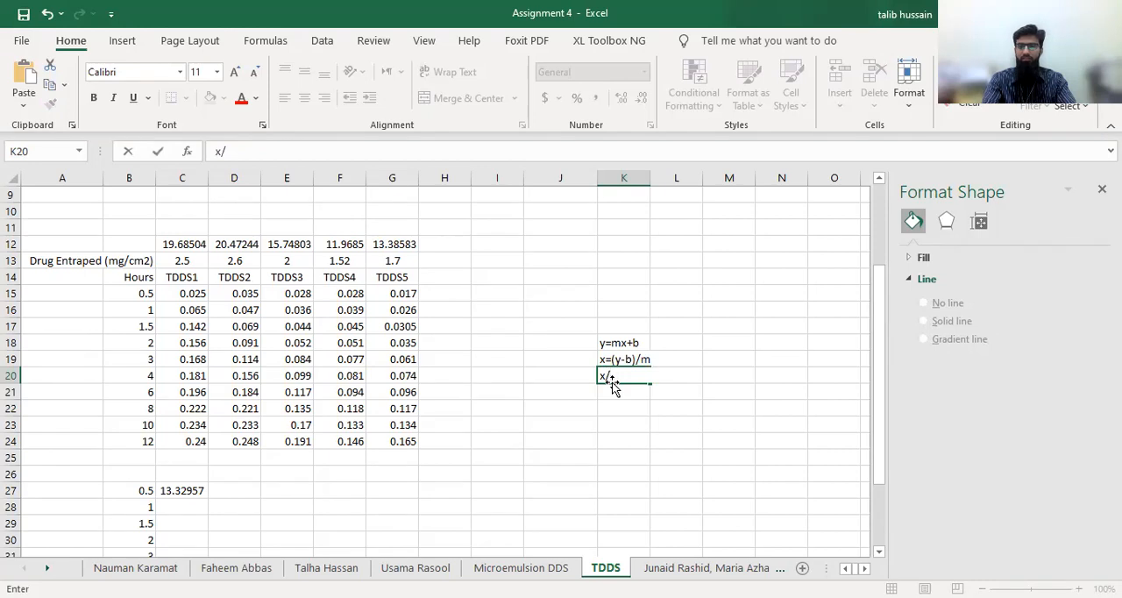
type("th y")
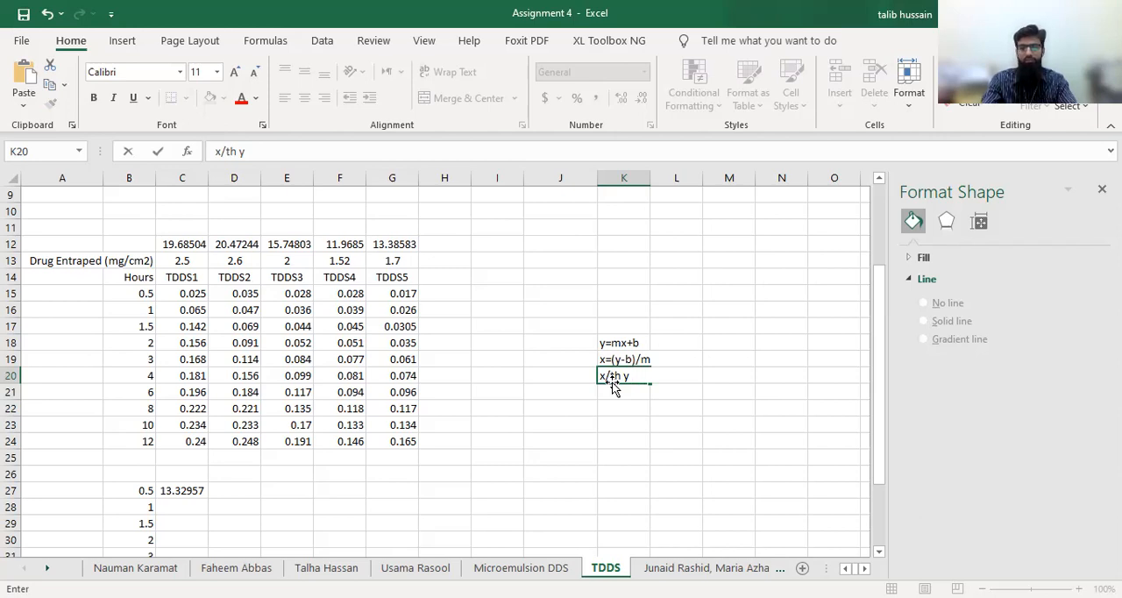
type("-")
key("BackSpace")
key("BackSpace")
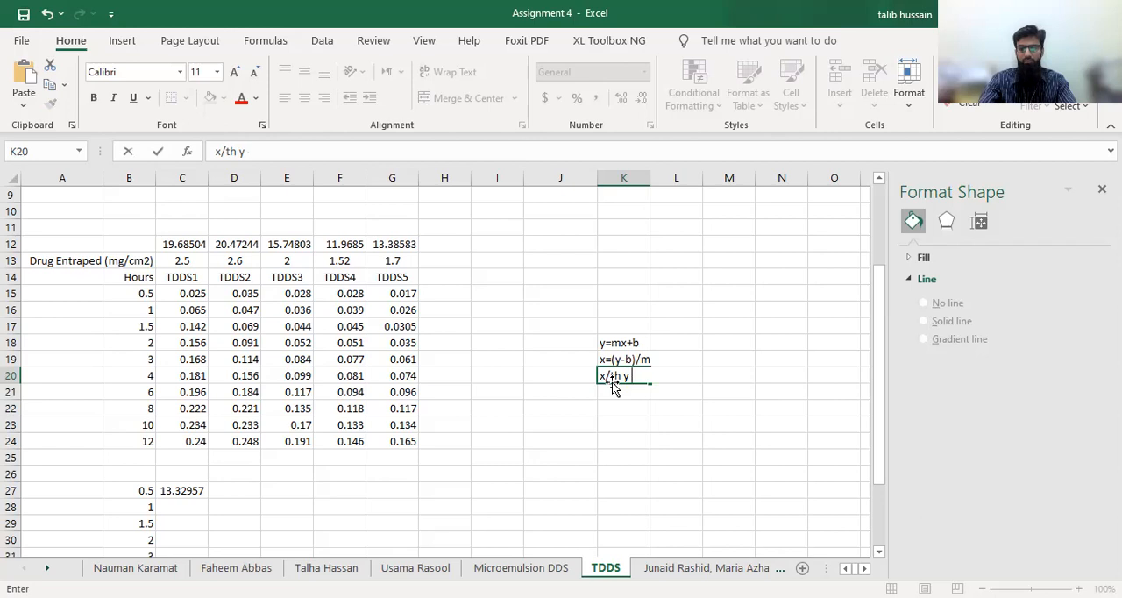
type("*100")
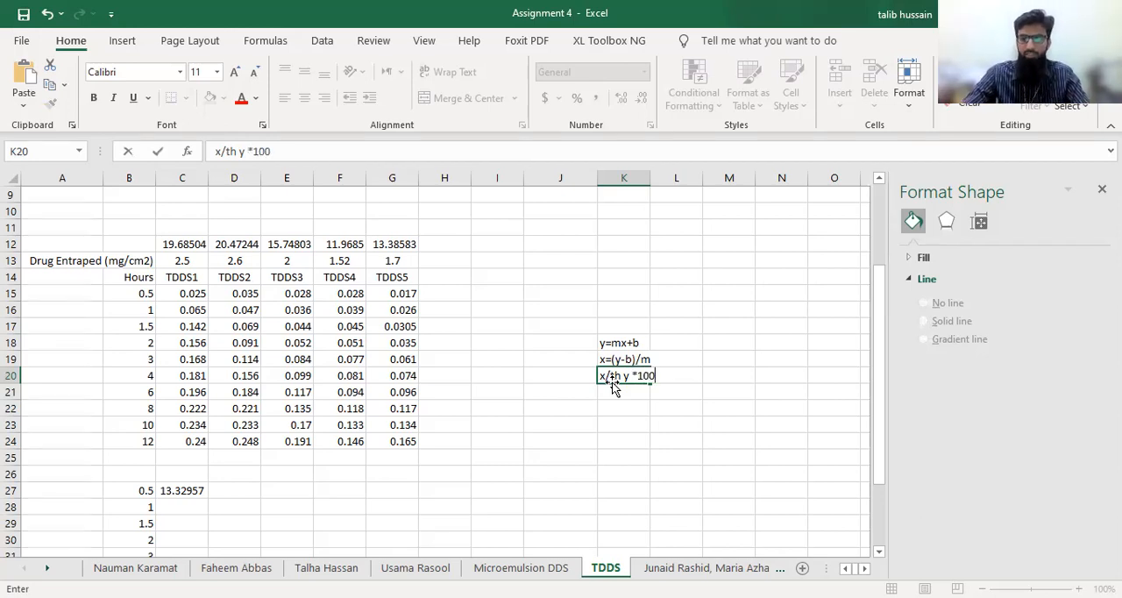
left_click(585, 452)
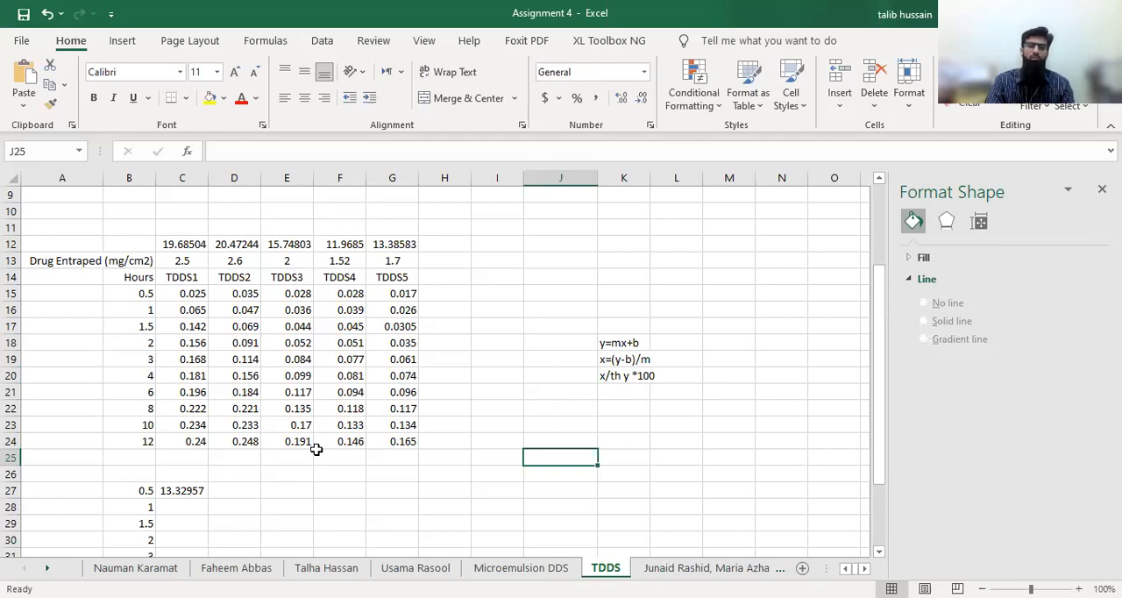
Trace the C27 formula's references to the absorbance in C15, intercept F2, slope E2 and the C12 value
left_click(176, 492)
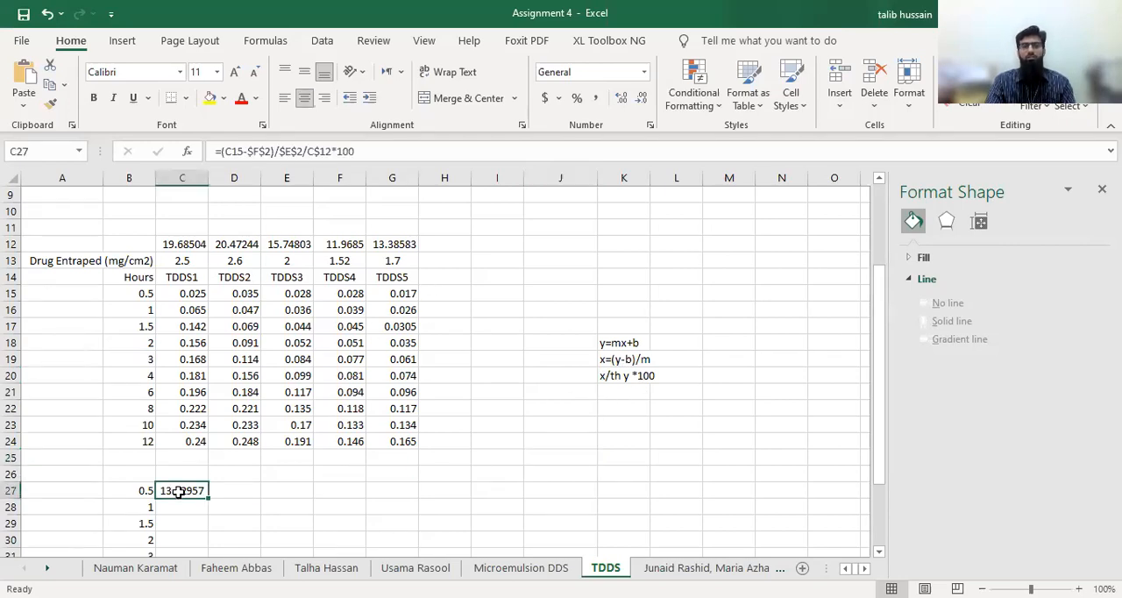
left_click(380, 149)
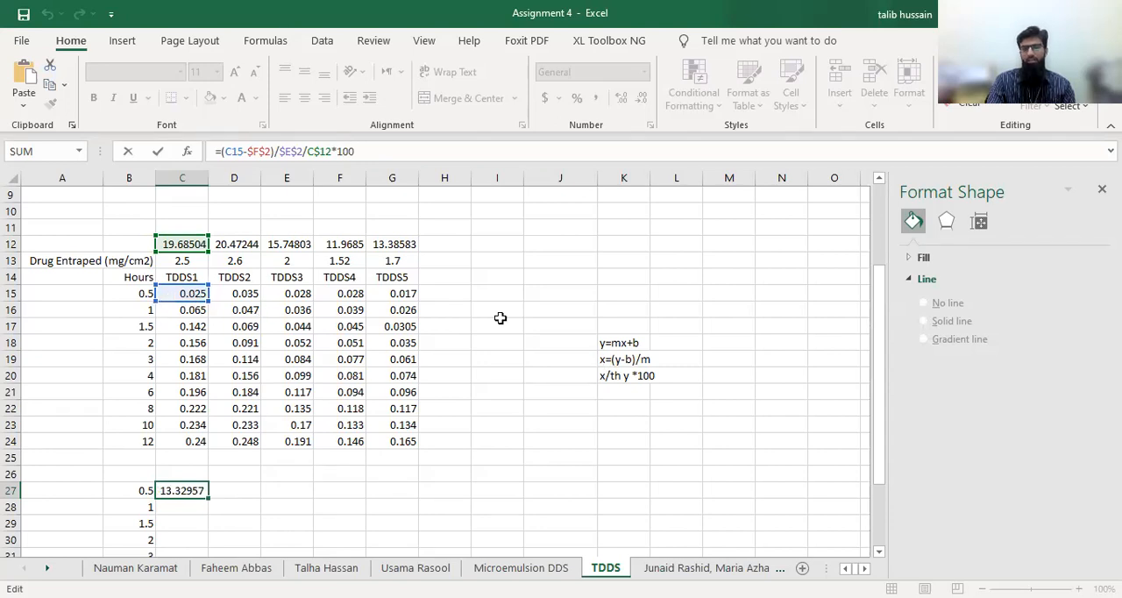
scroll(500, 316, "up", 3)
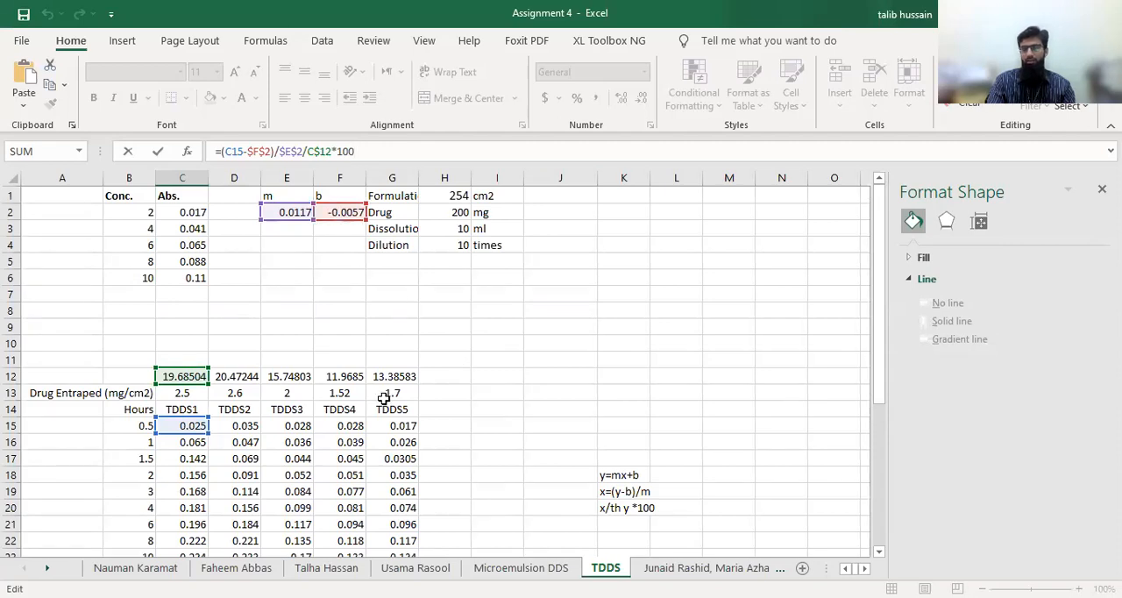
scroll(381, 392, "down", 4)
scroll(350, 385, "up", 1)
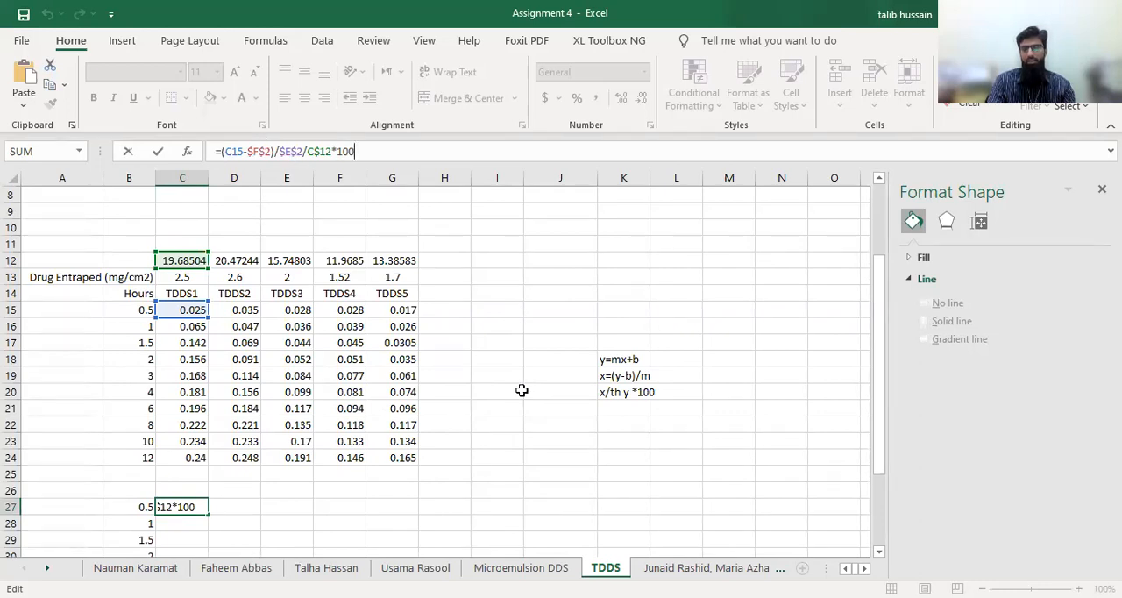
scroll(396, 377, "up", 2)
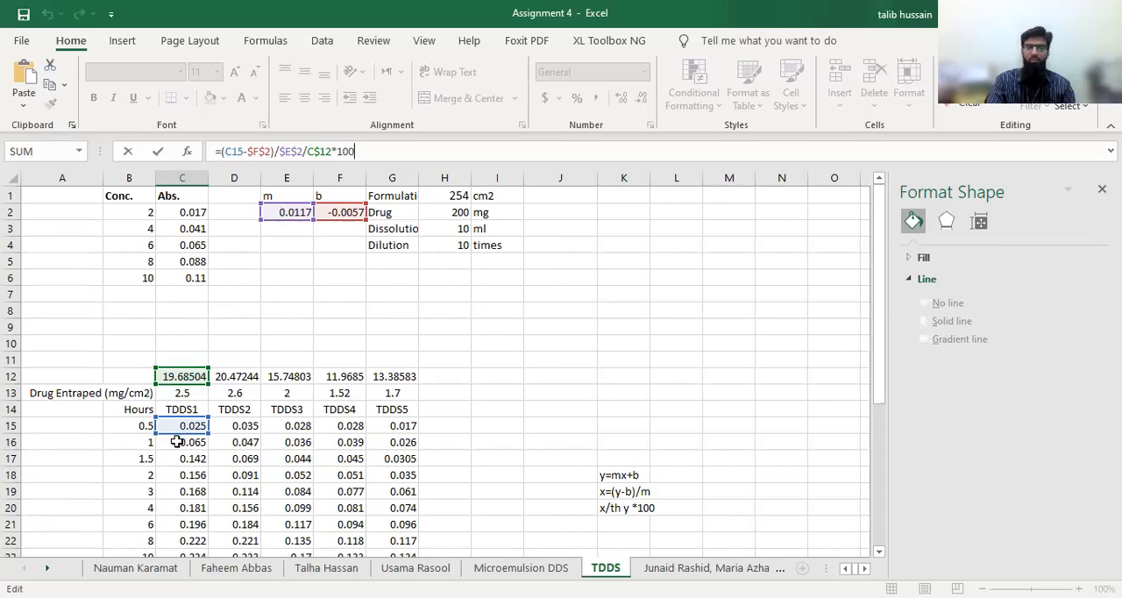
scroll(340, 347, "down", 2)
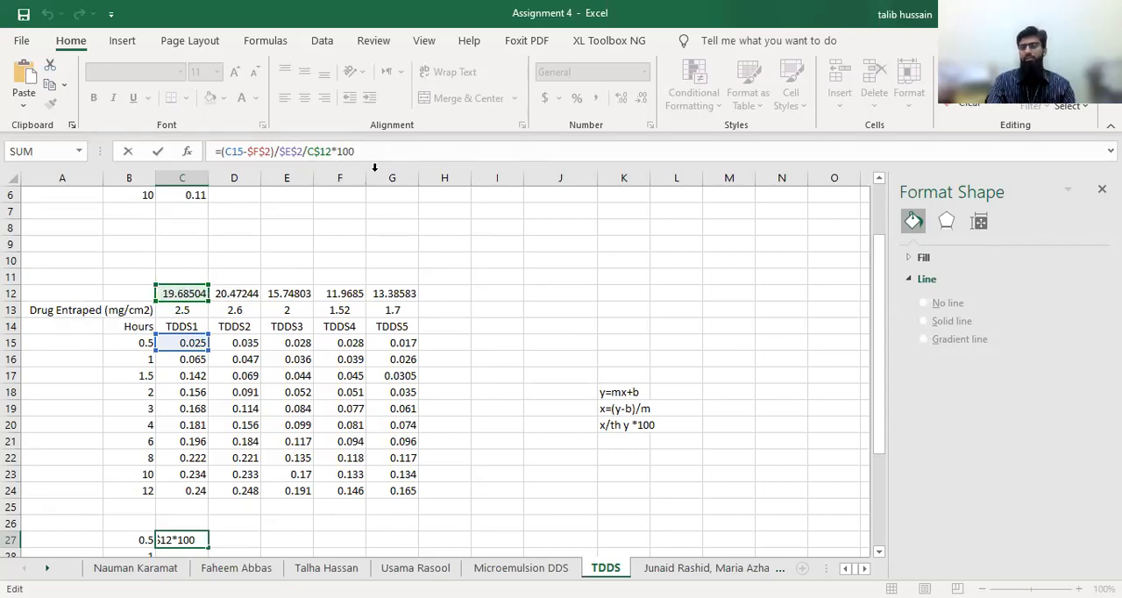
scroll(446, 408, "down", 2)
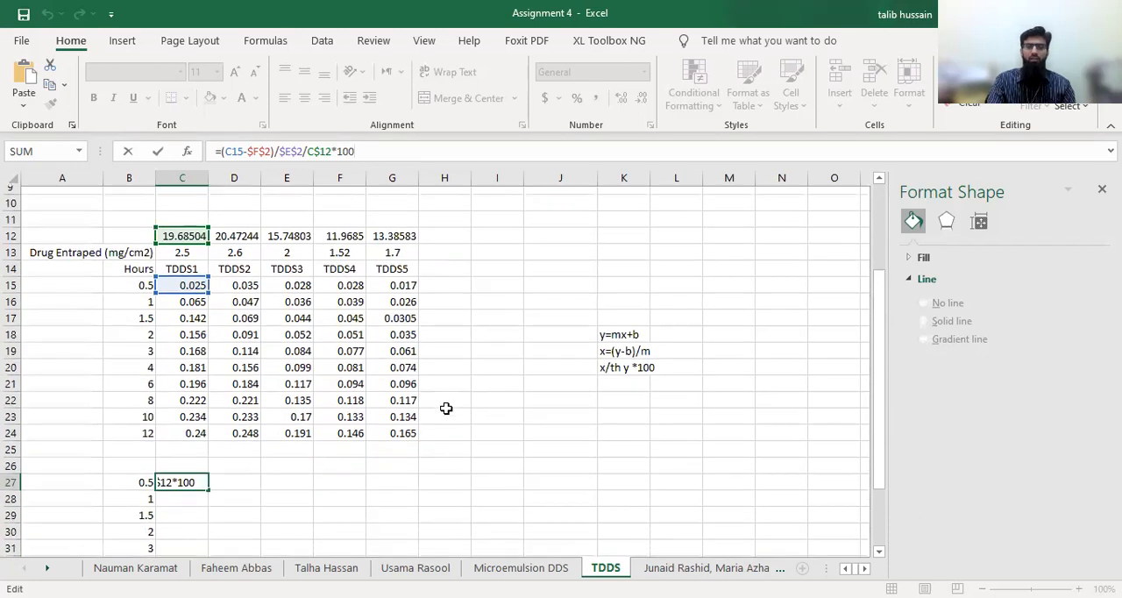
key("Return")
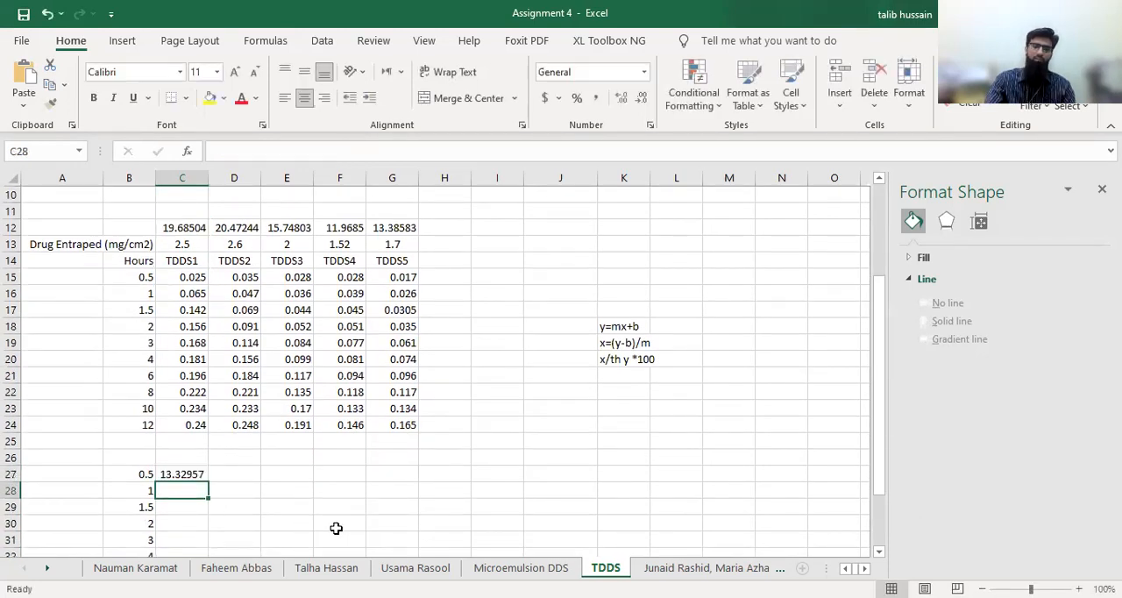
Fill the C27 formula down to the 12-hour row and across to TDDS5, covering C27:G36
left_click(203, 478)
left_click_drag(208, 481, 205, 523)
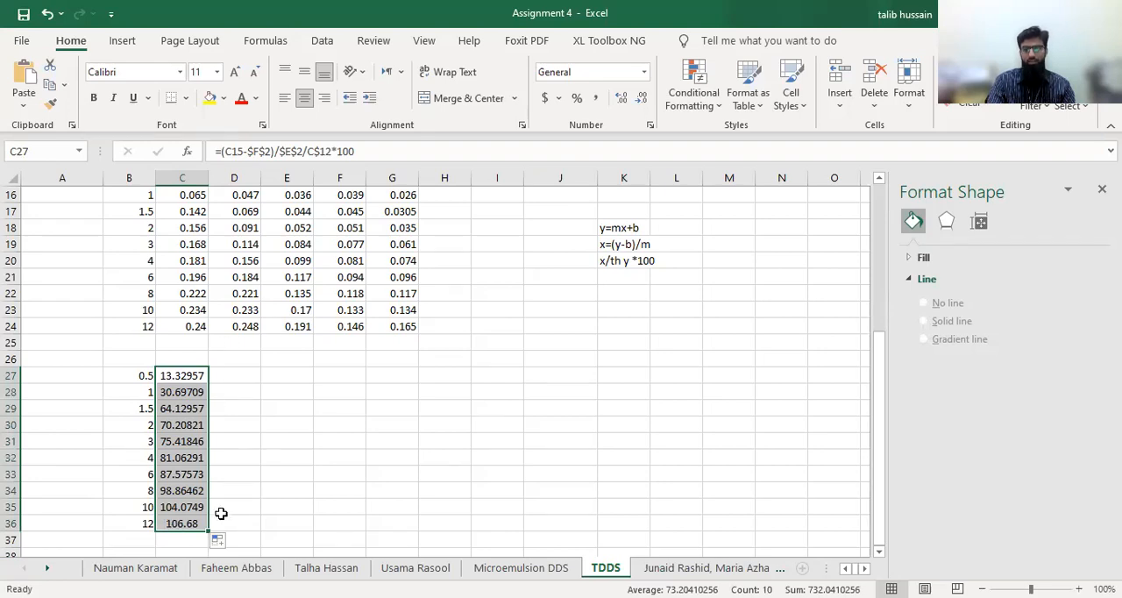
left_click_drag(208, 529, 441, 527)
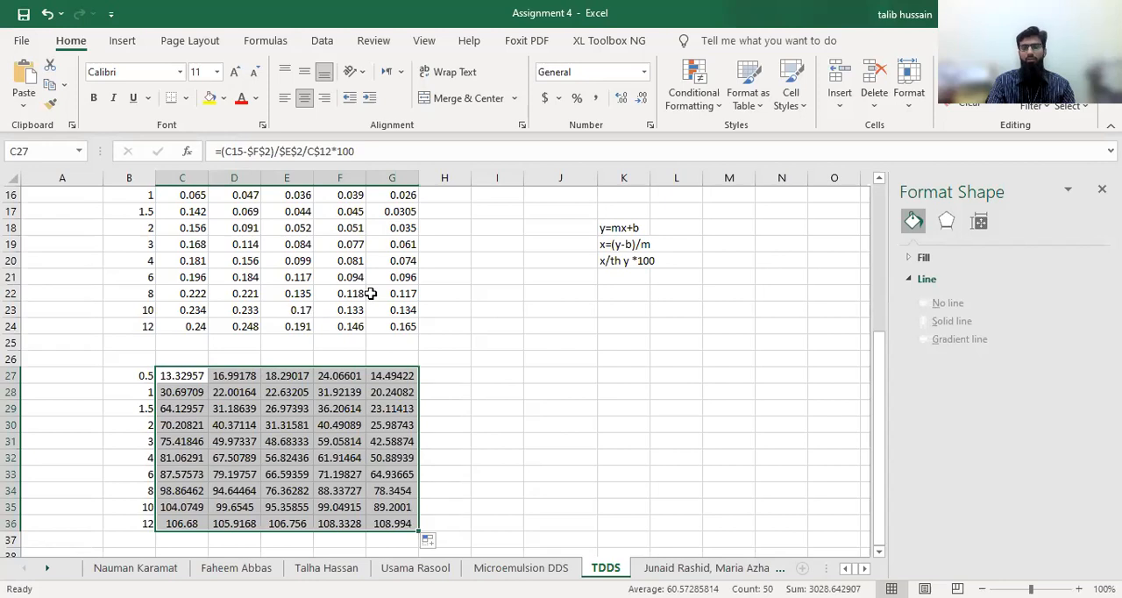
Review the filled release table against the absorbance data, highlighting the C15, intercept, slope and C$12 terms of the C27 formula
scroll(474, 379, "up", 2)
scroll(474, 378, "down", 1)
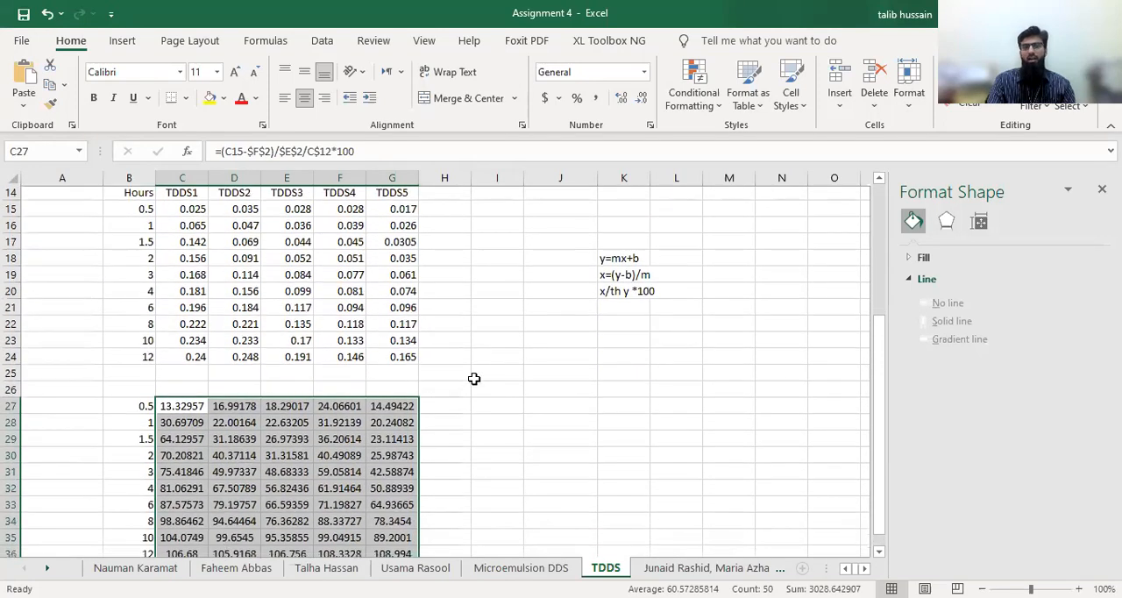
scroll(473, 378, "down", 1)
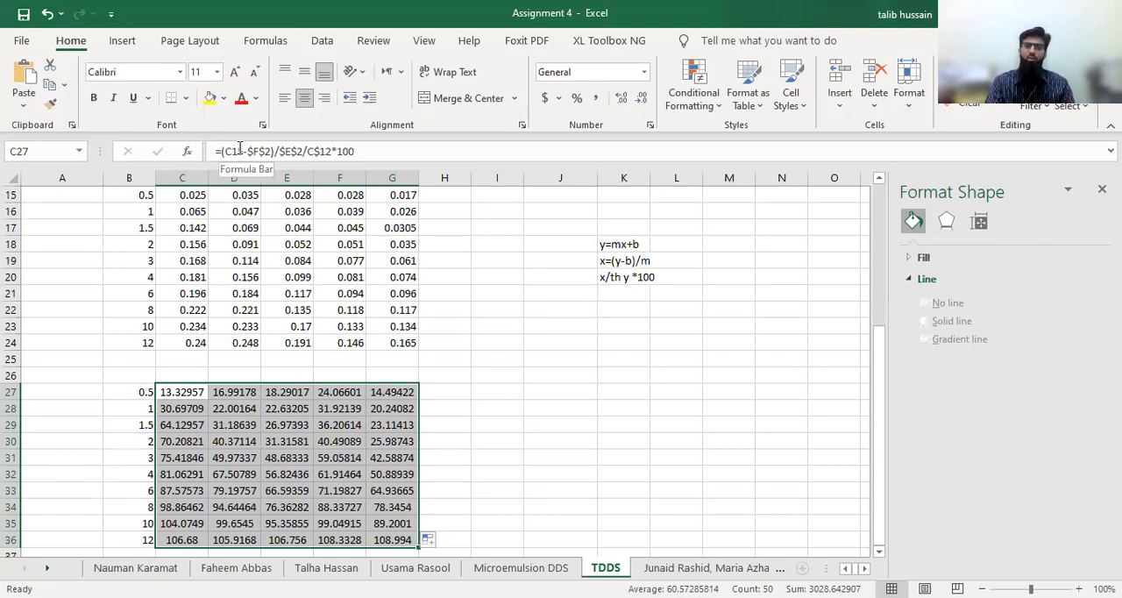
left_click_drag(243, 151, 229, 152)
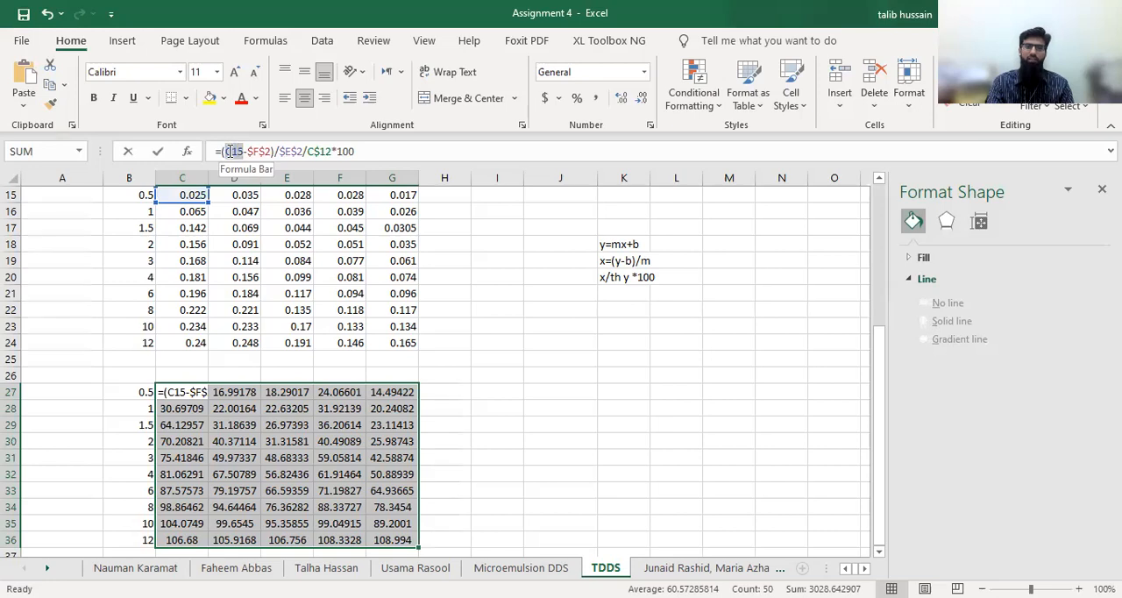
left_click_drag(268, 151, 307, 151)
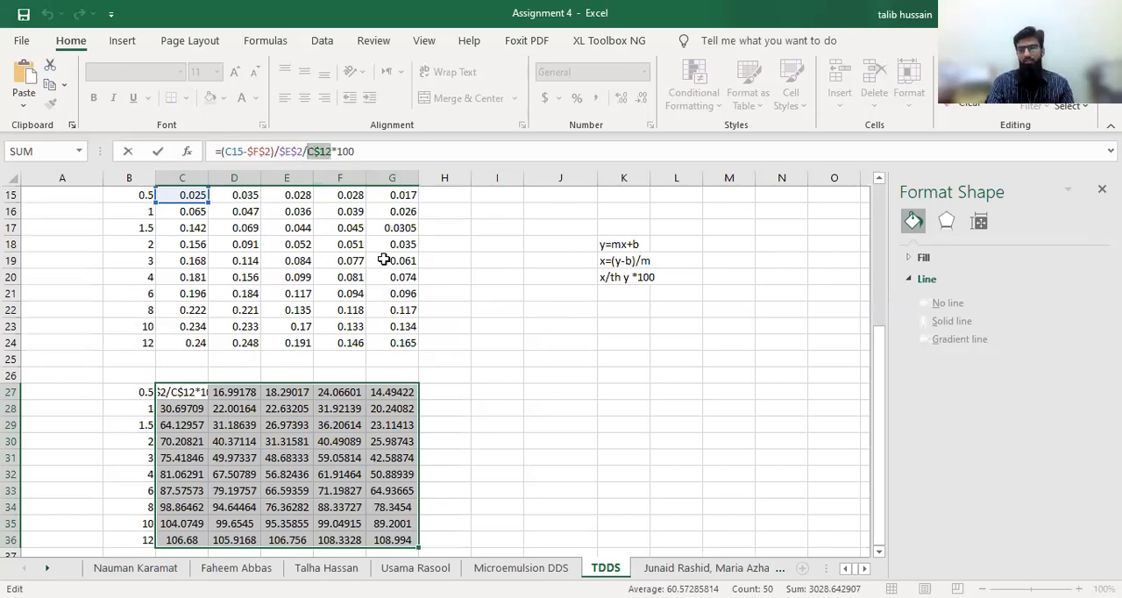
scroll(263, 268, "up", 2)
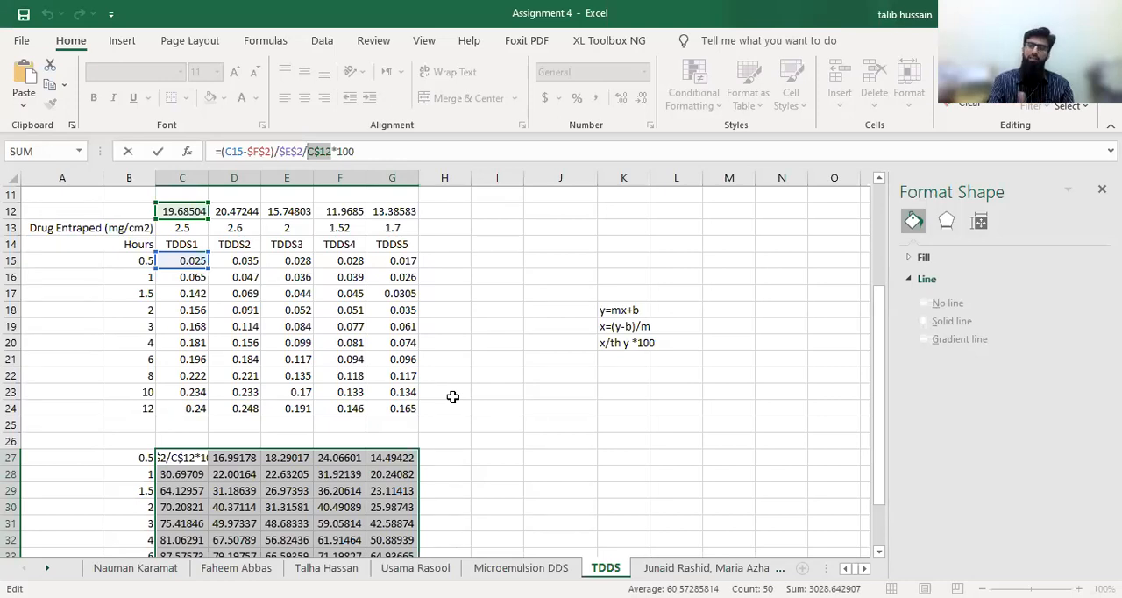
left_click(484, 226)
scroll(488, 478, "down", 3)
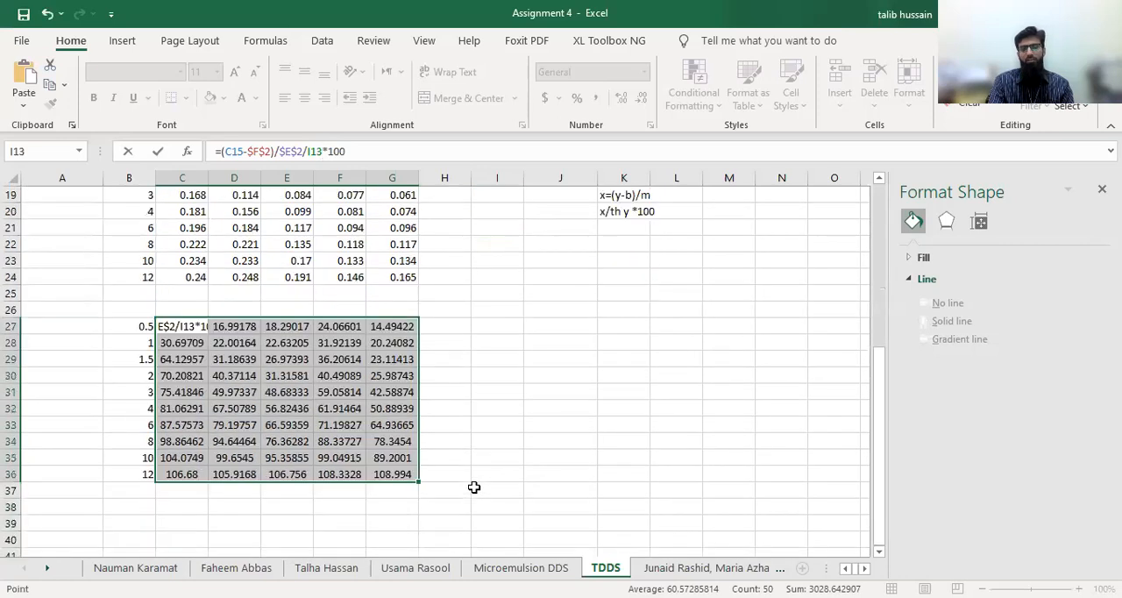
left_click(547, 462)
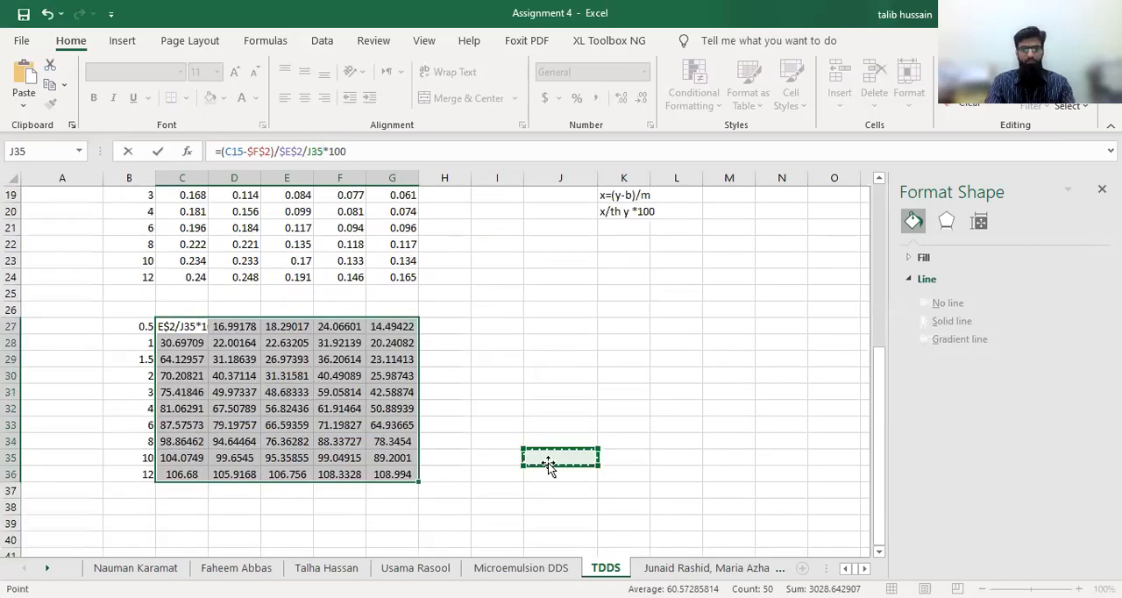
key("ctrl+z")
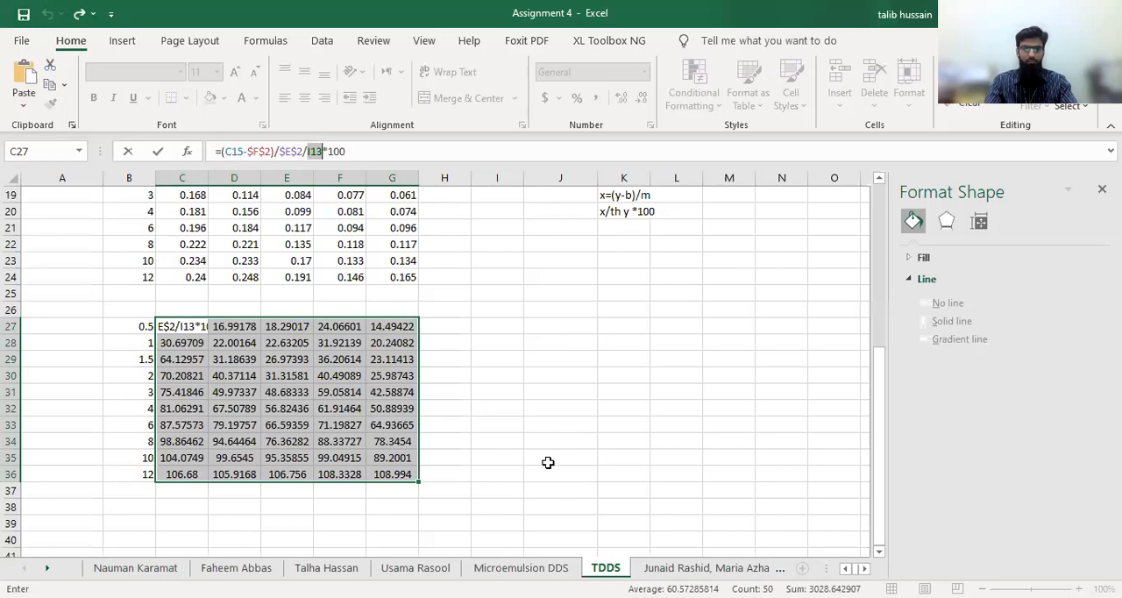
key("ctrl+y")
key("ctrl+z")
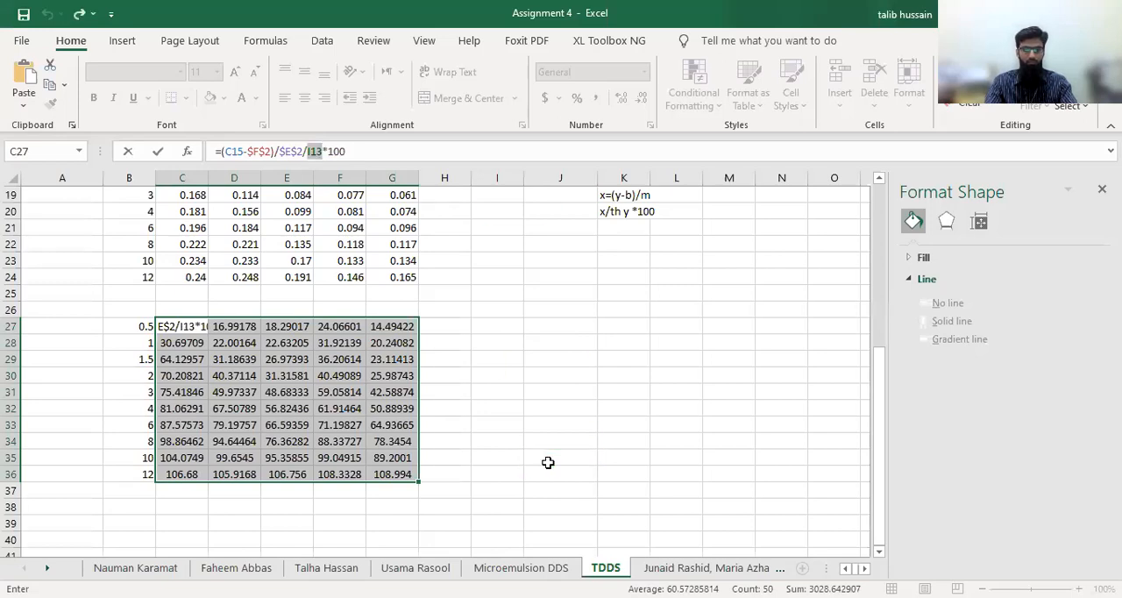
key("Return")
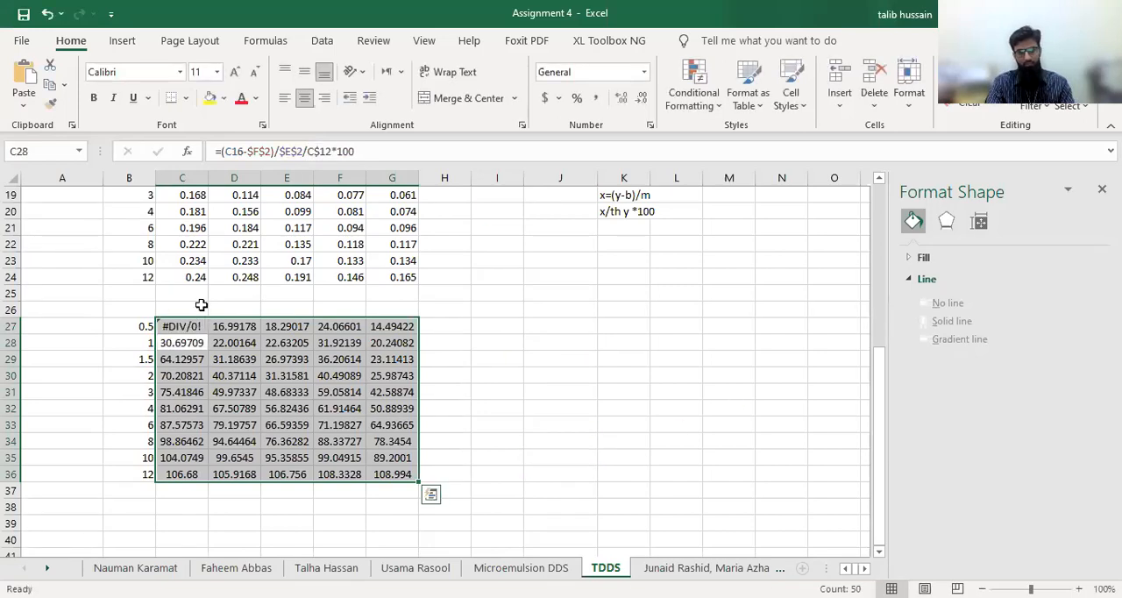
Restore the percentage release formula in C27 by filling it upward from C28
left_click(197, 344)
left_click_drag(208, 345, 203, 326)
left_click(635, 390)
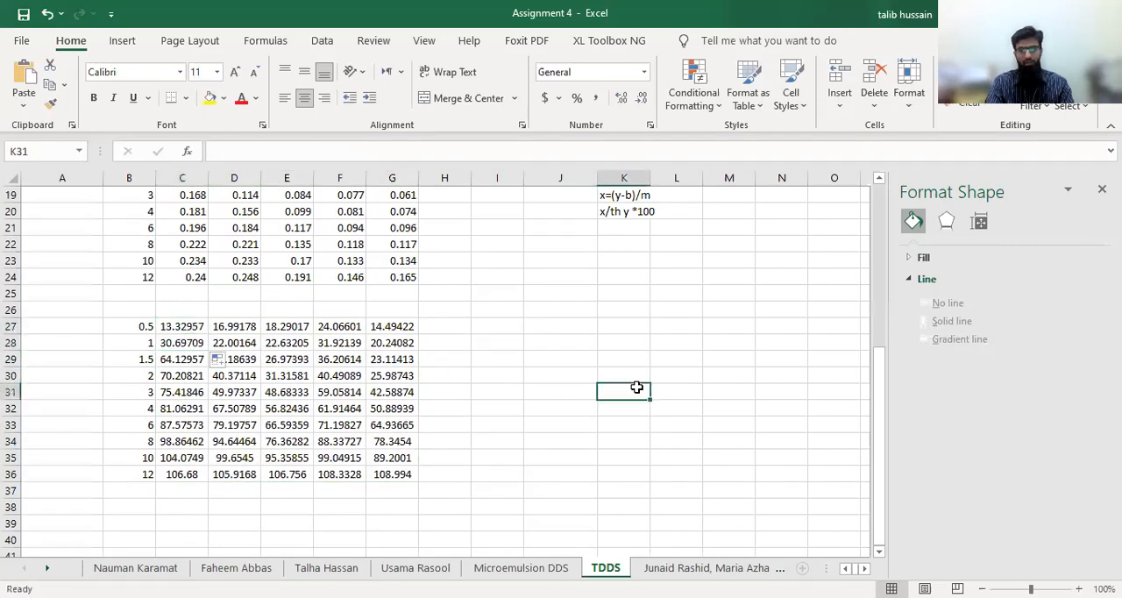
Plot the release data in B27:G36 as a scatter chart with lines and markers, and delete the chart after viewing it
left_click_drag(135, 325, 404, 474)
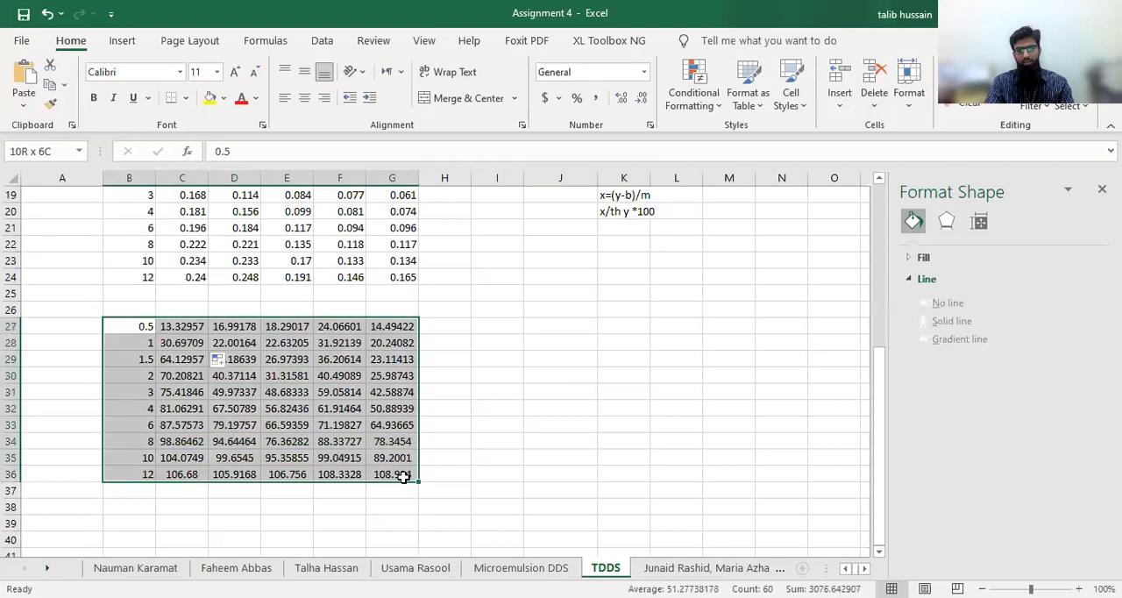
left_click(118, 41)
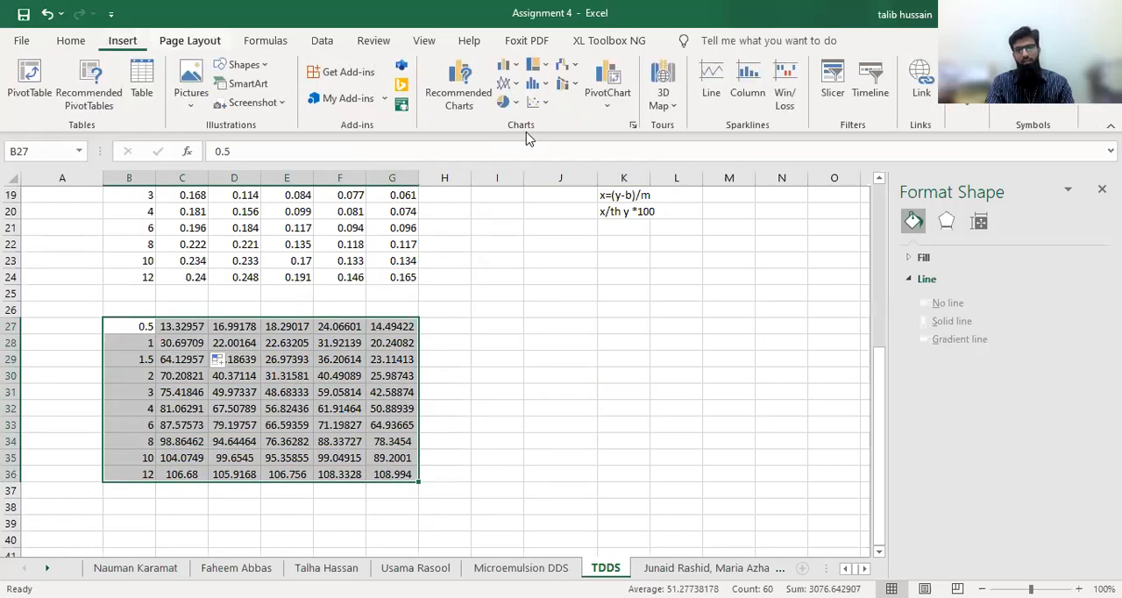
left_click(547, 108)
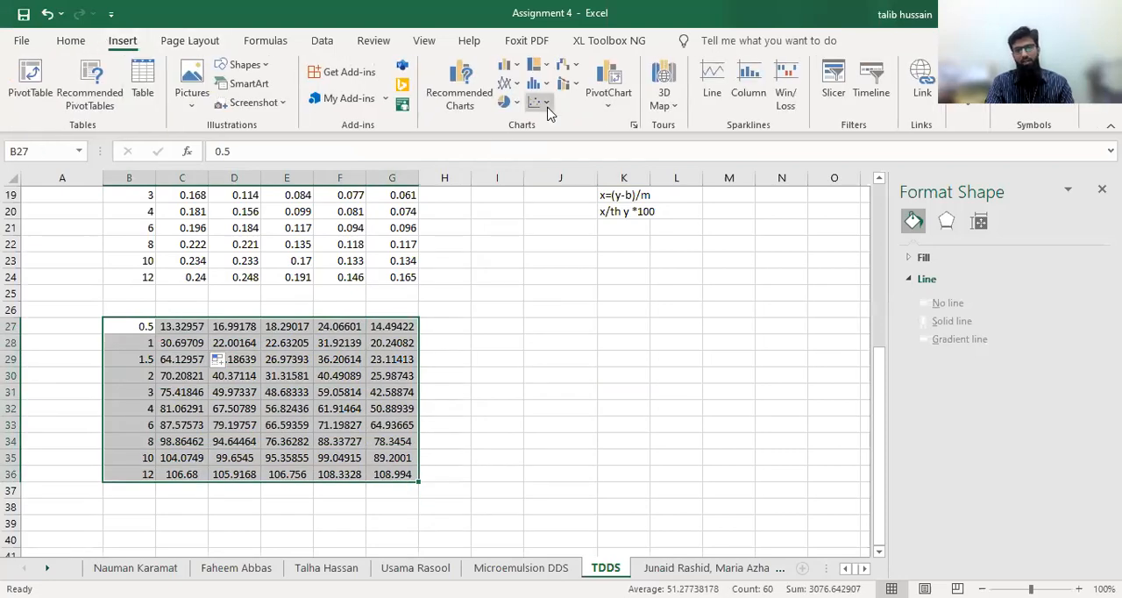
left_click(593, 168)
left_click_drag(533, 268, 697, 283)
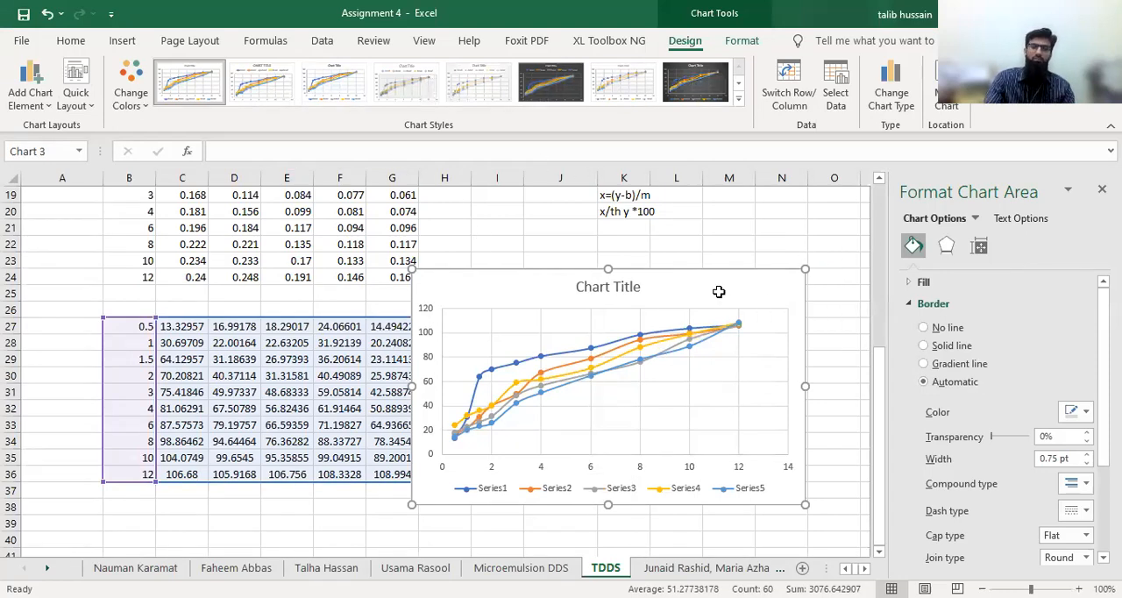
key("Delete")
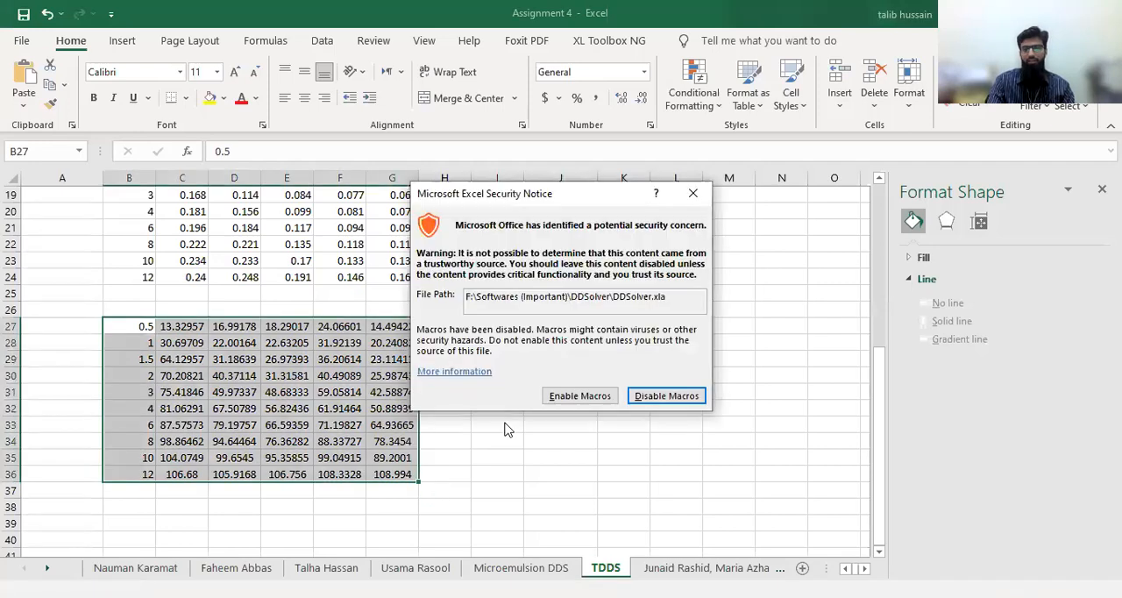
Enable the DDSolver.xla macros and start DDSolver's dissolution data modeling with the Zero-order model (# 301)
left_click(589, 399)
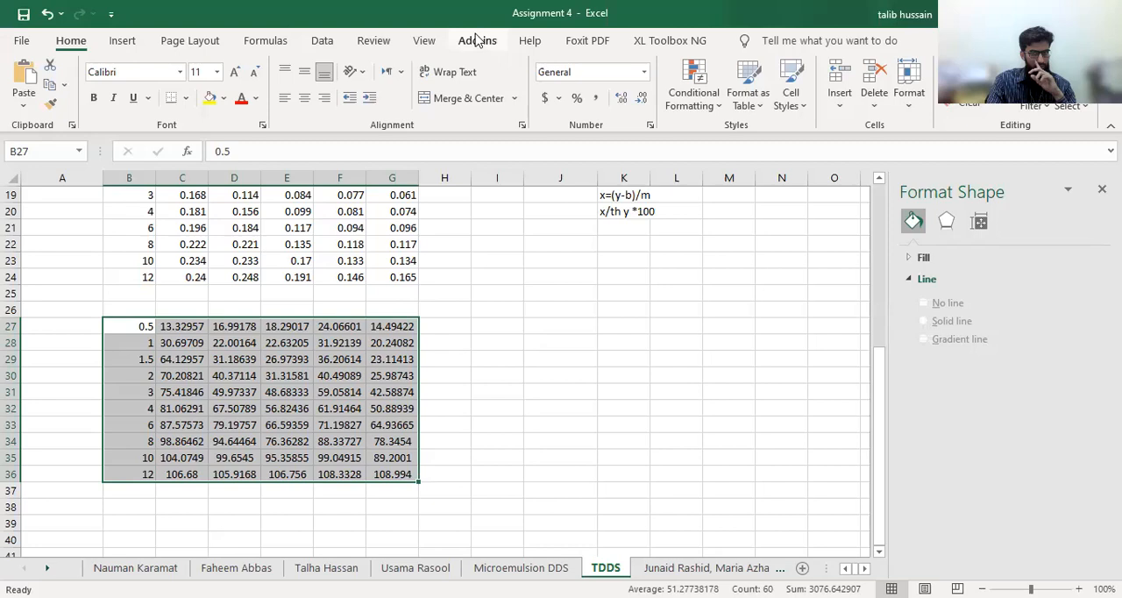
left_click(476, 40)
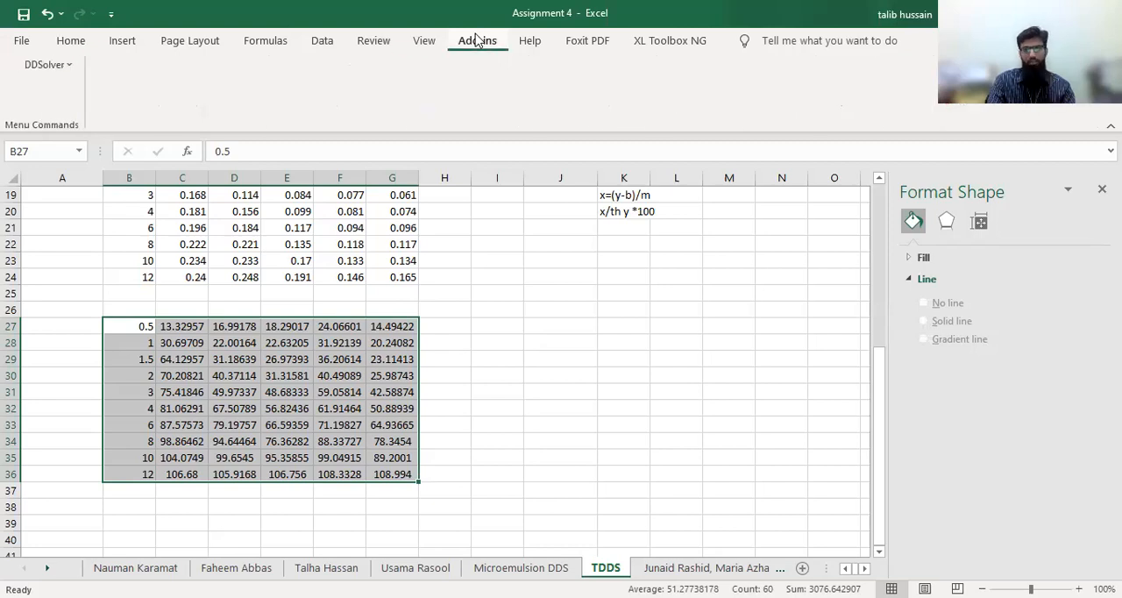
left_click(65, 66)
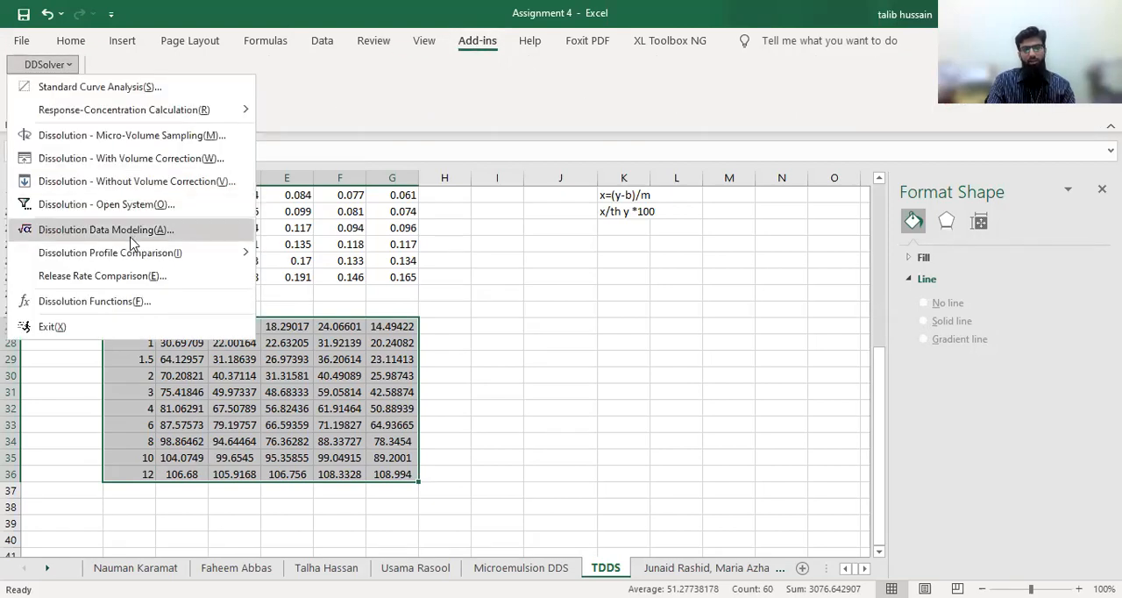
left_click(204, 230)
left_click(508, 188)
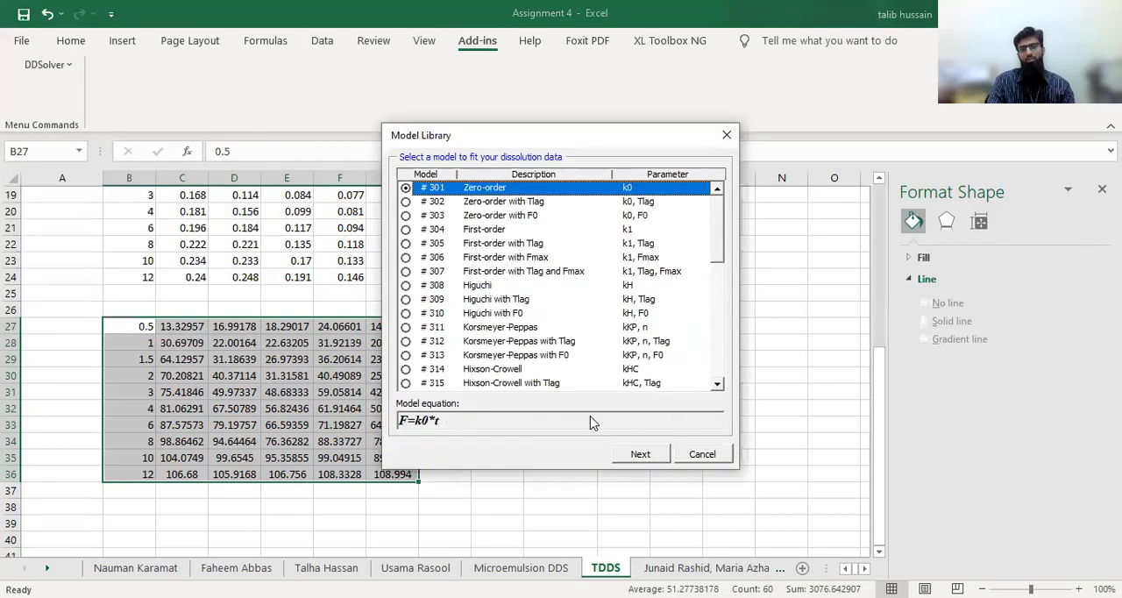
left_click(632, 454)
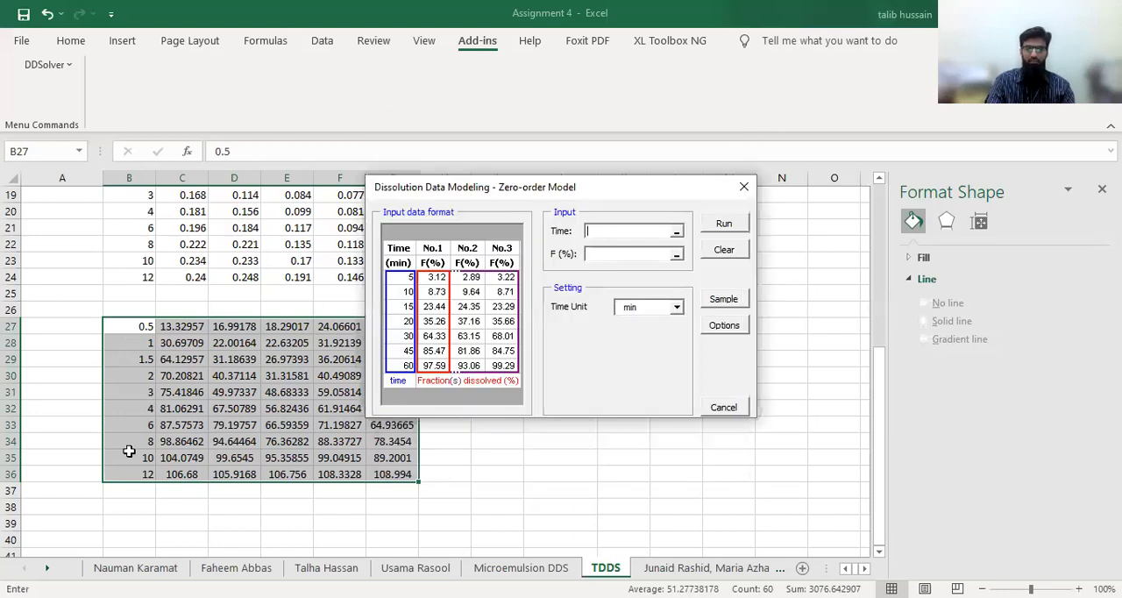
Run the zero-order fit with time range B27:B36, F (%) range C27:G36 and h as the time unit
left_click_drag(127, 467, 129, 326)
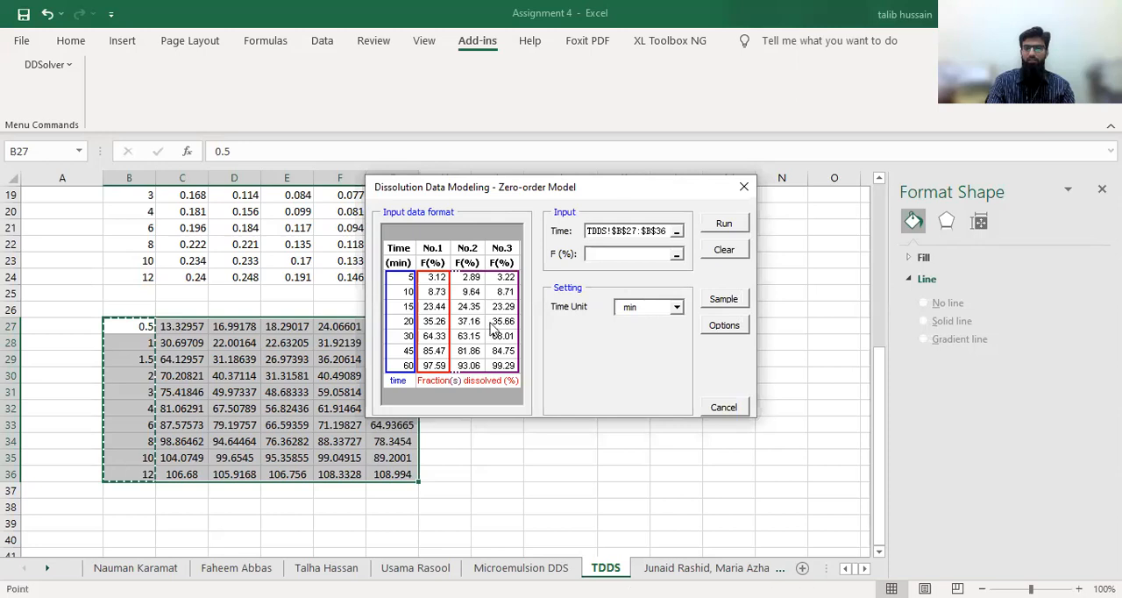
left_click(603, 254)
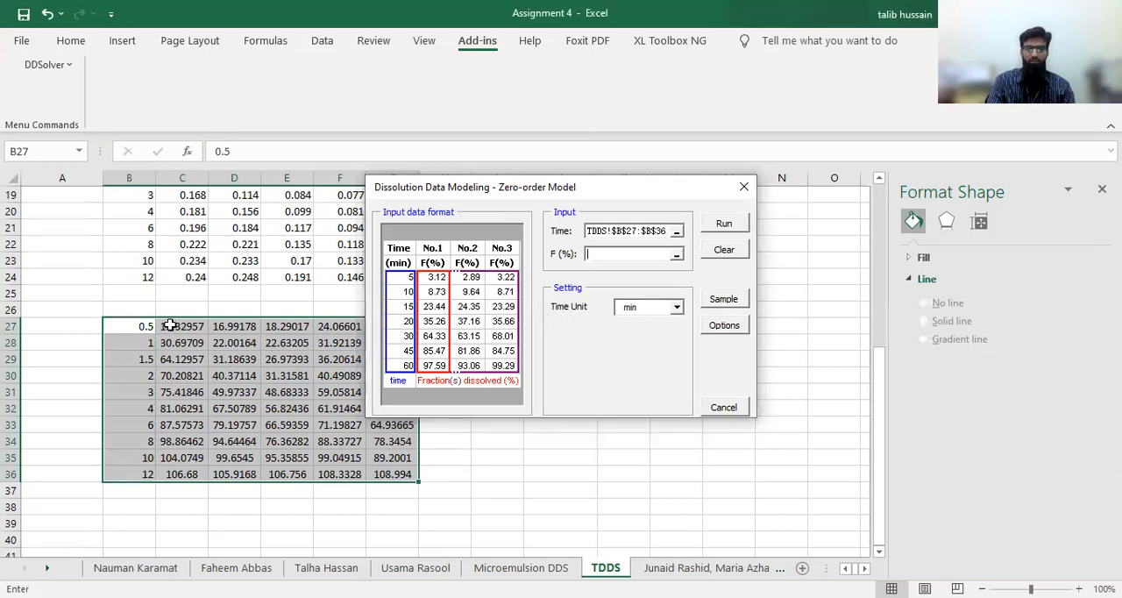
left_click_drag(405, 473, 405, 473)
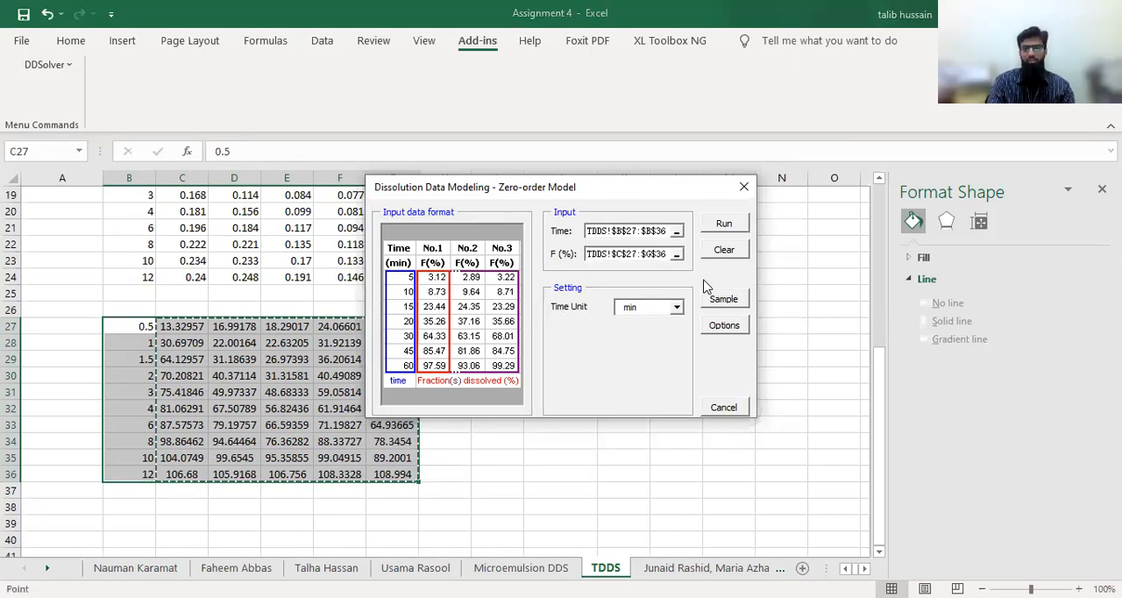
left_click(677, 308)
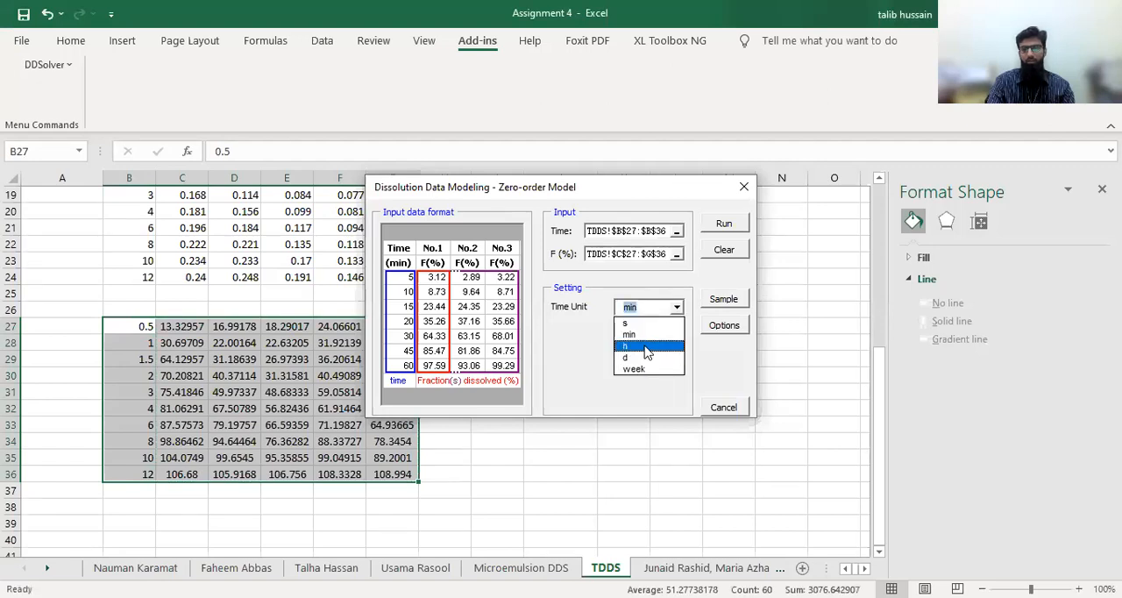
left_click(645, 347)
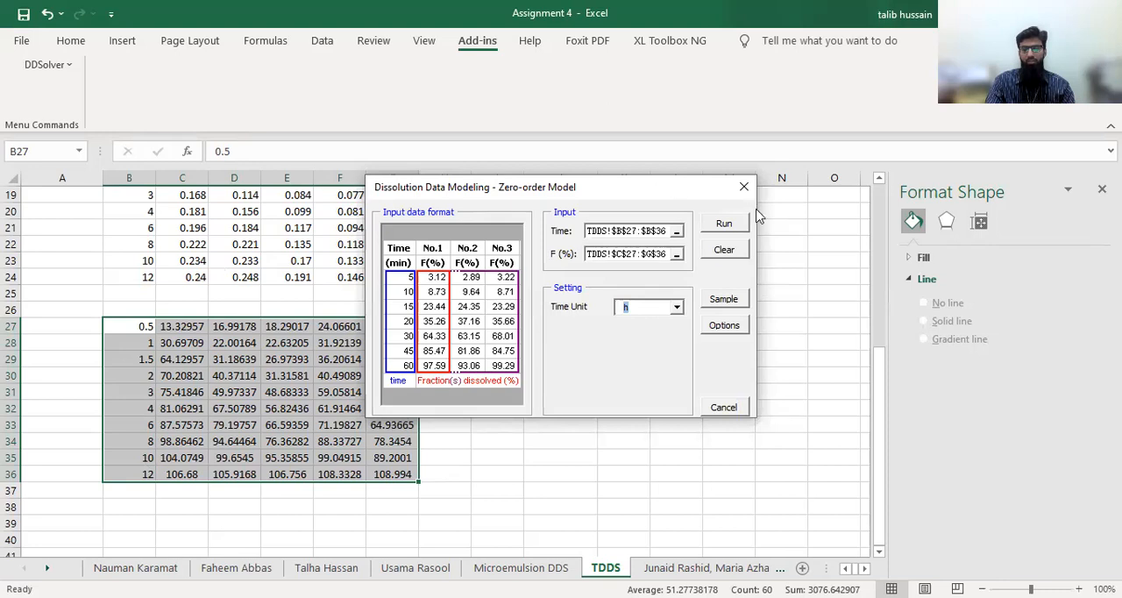
left_click(724, 224)
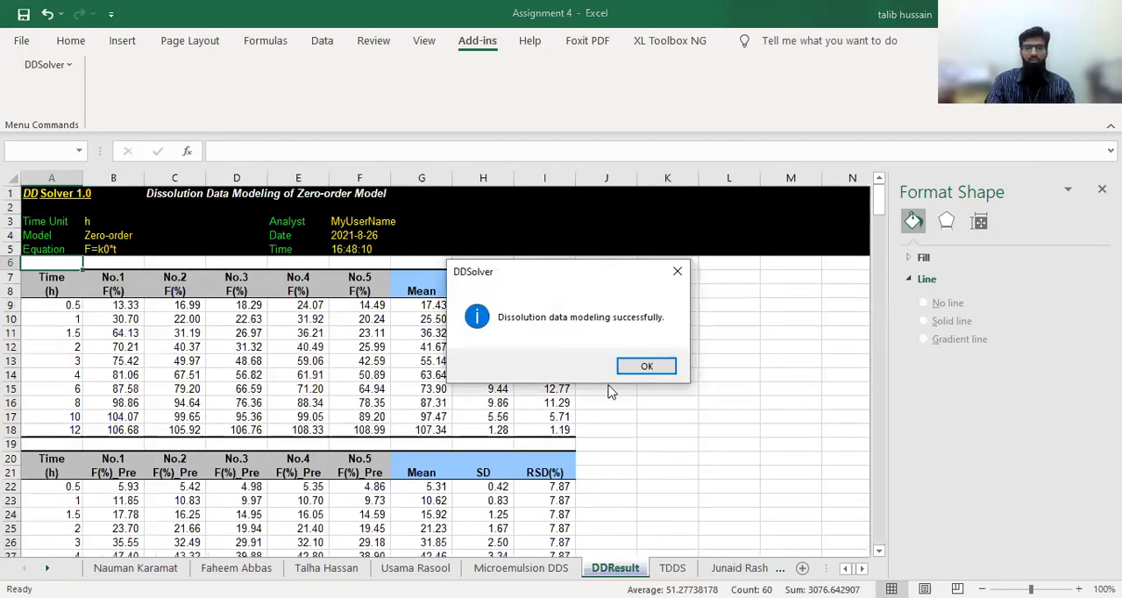
left_click(645, 368)
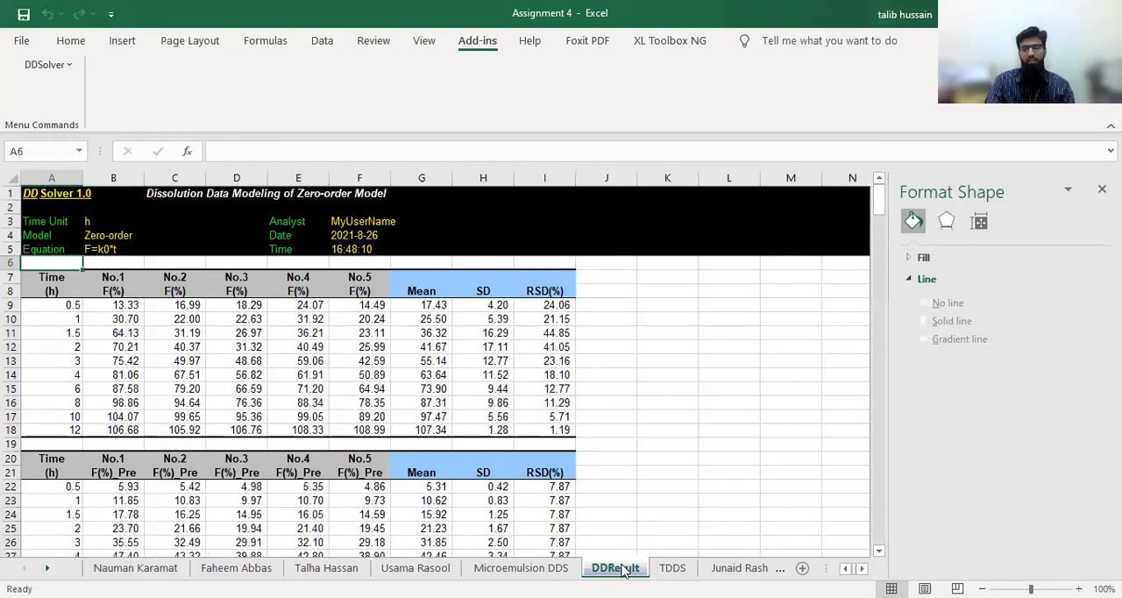
Rename the DDResult sheet as Zero order
double_click(618, 568)
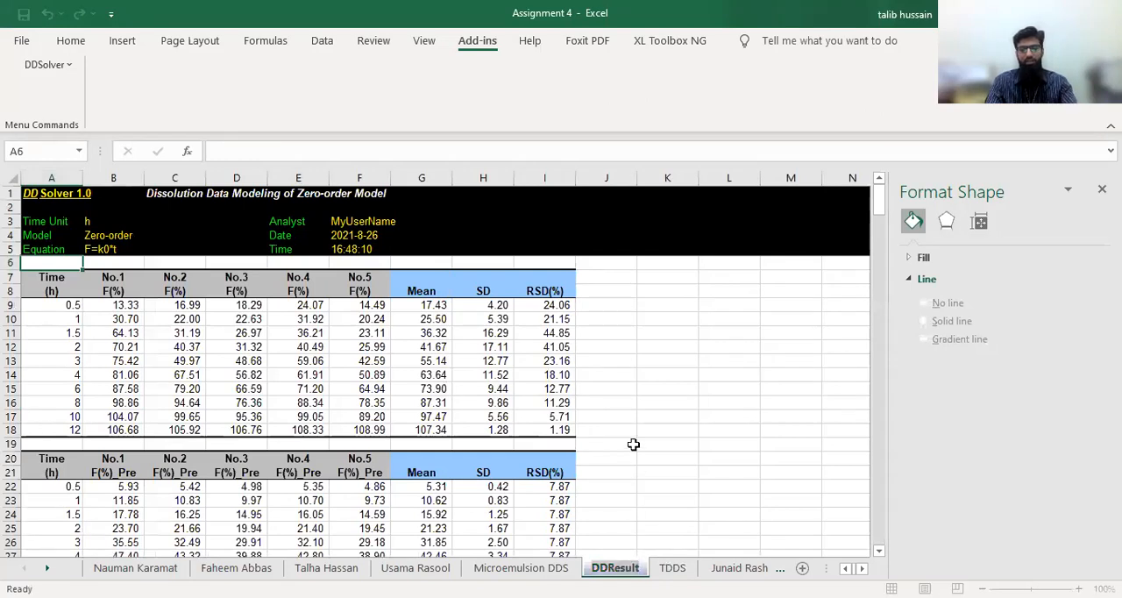
key("BackSpace")
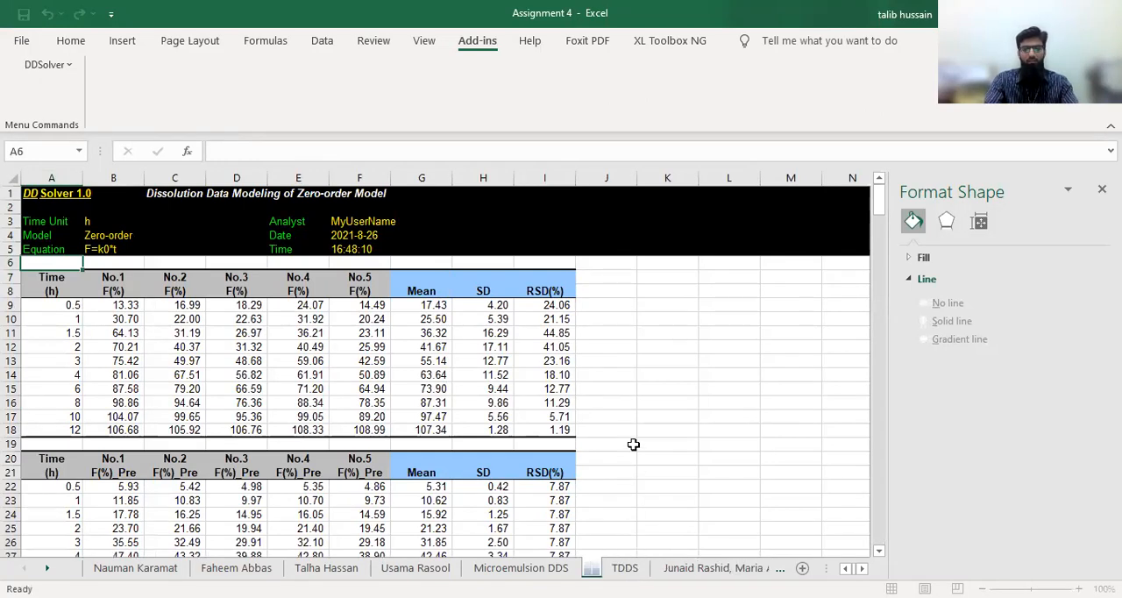
type("Zero i")
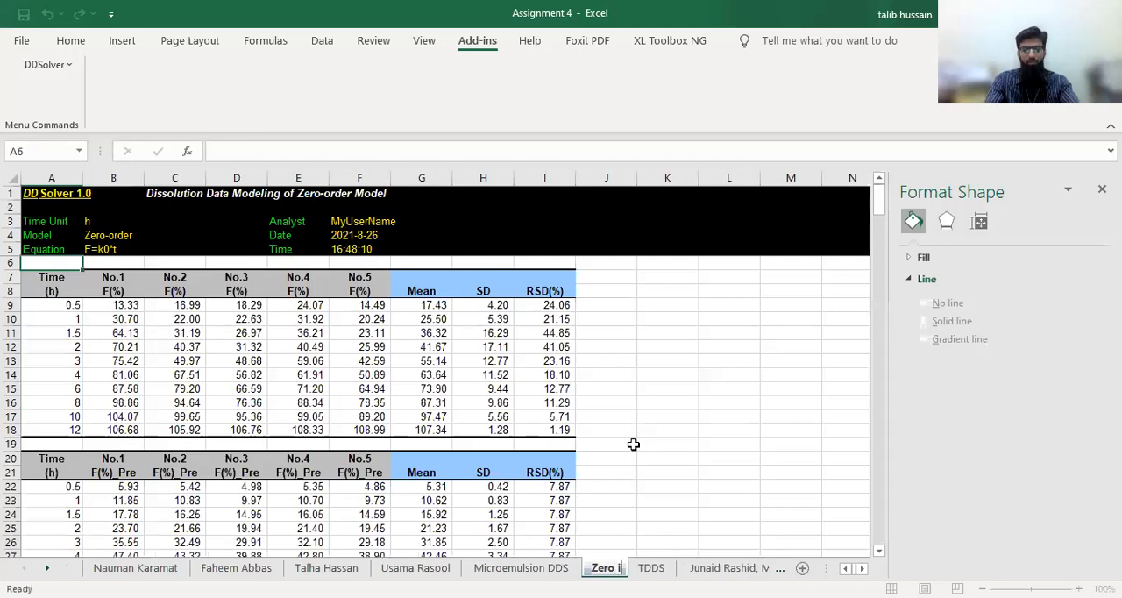
type("rder")
key("BackSpace")
key("BackSpace")
key("BackSpace")
key("BackSpace")
key("BackSpace")
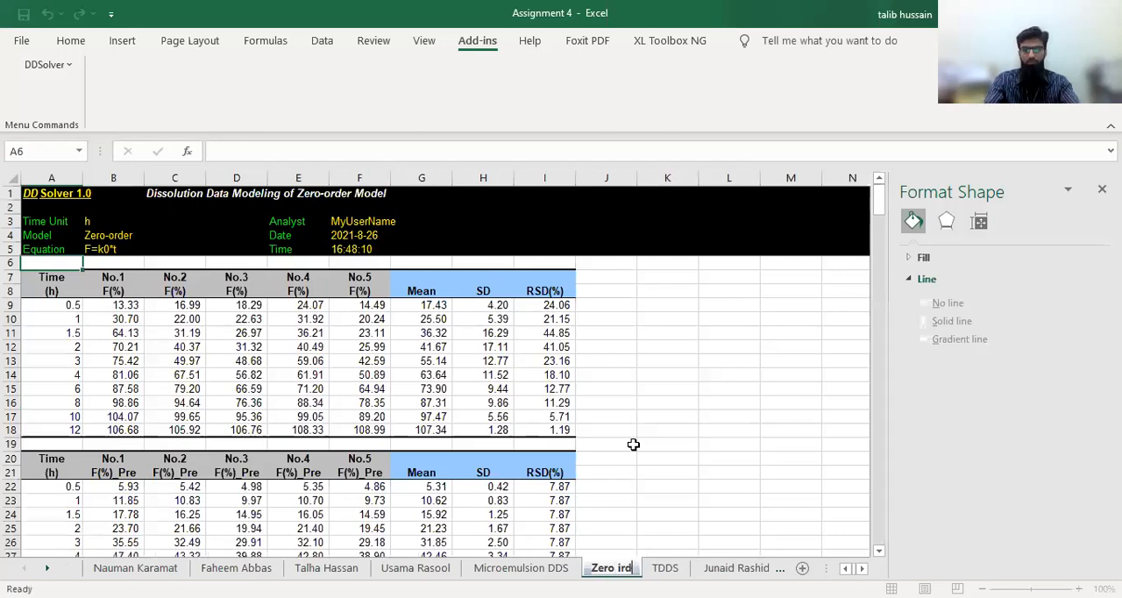
type("order")
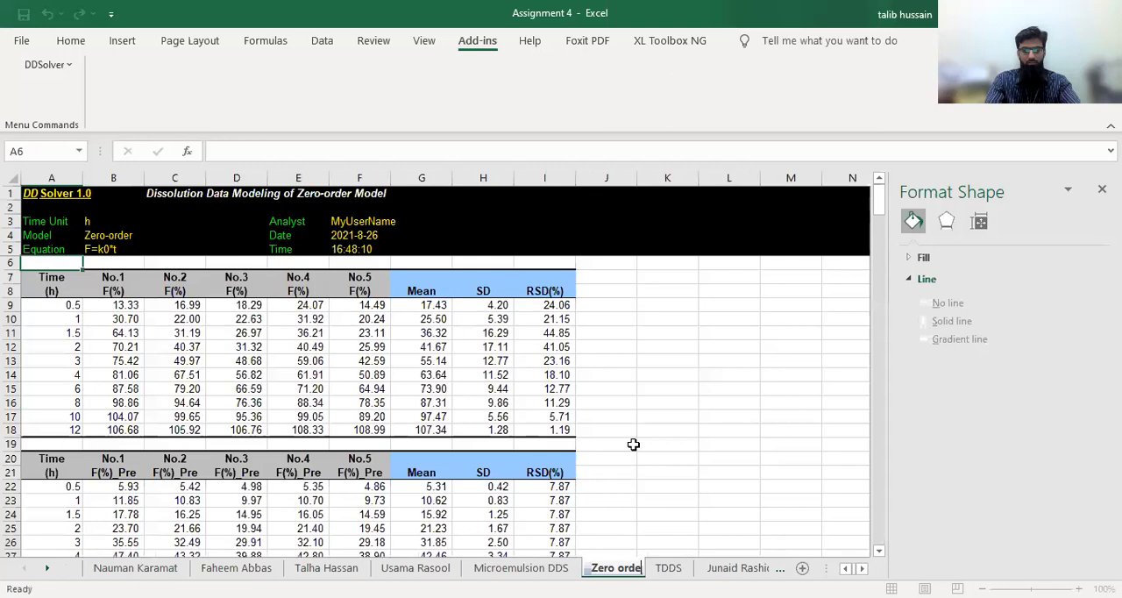
left_click(703, 441)
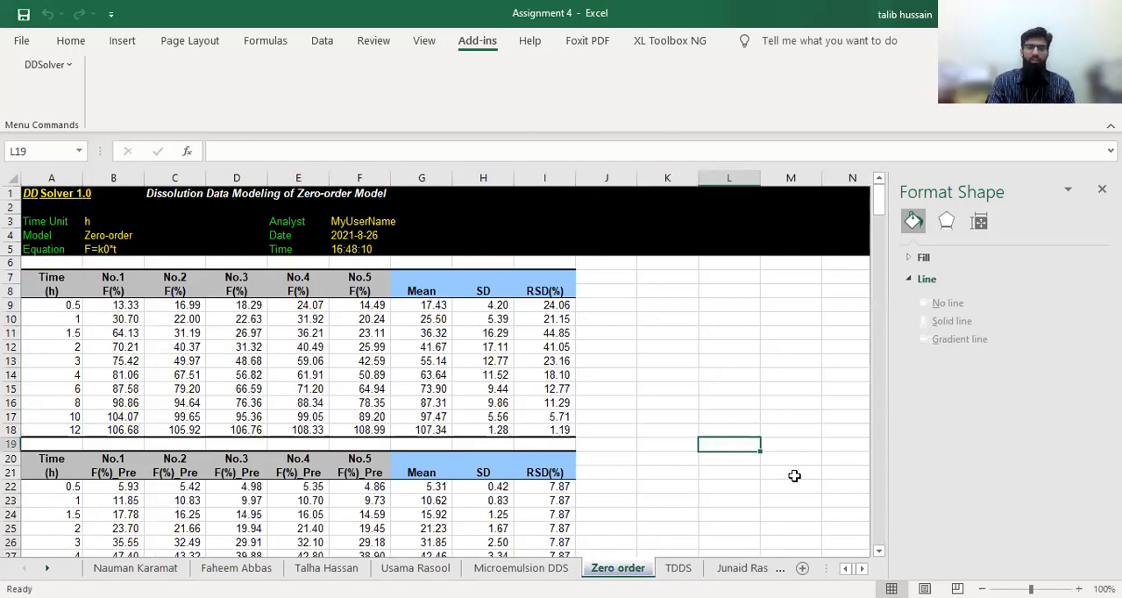
Look through the First-order, Higuchi and Korsmeyer-Peppas models in DDSolver's model library from the TDDS sheet, and close it without fitting
left_click(677, 568)
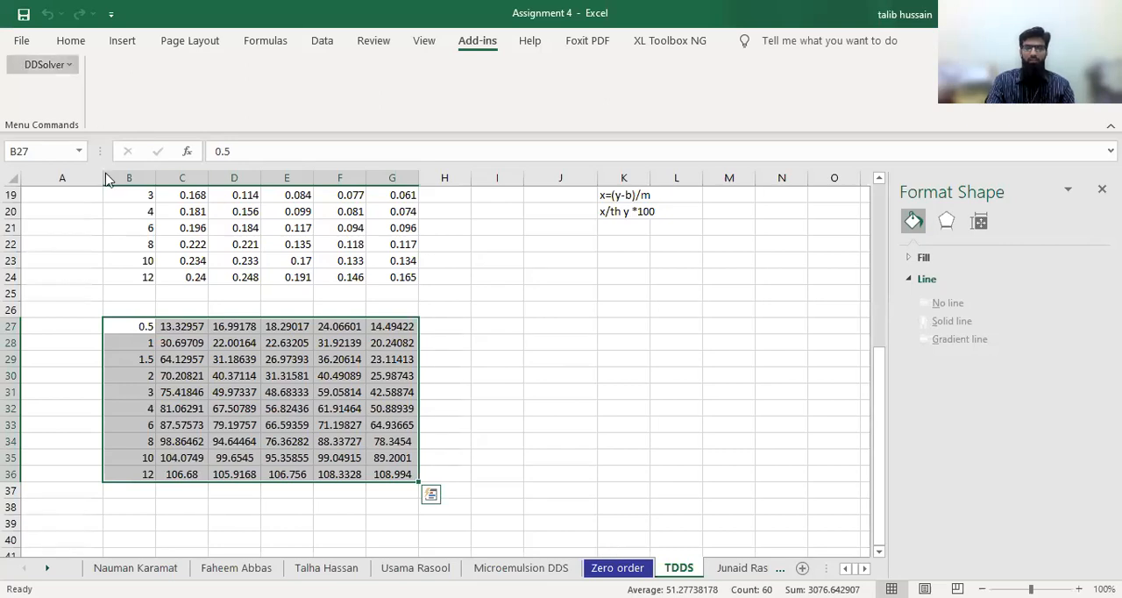
left_click(496, 230)
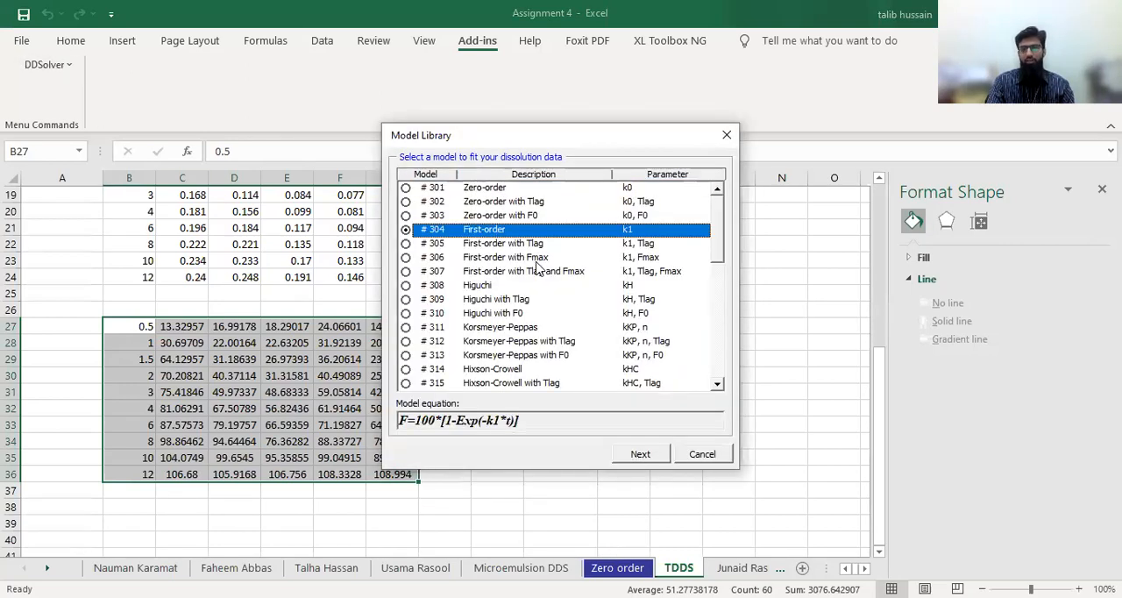
left_click(497, 286)
left_click(530, 330)
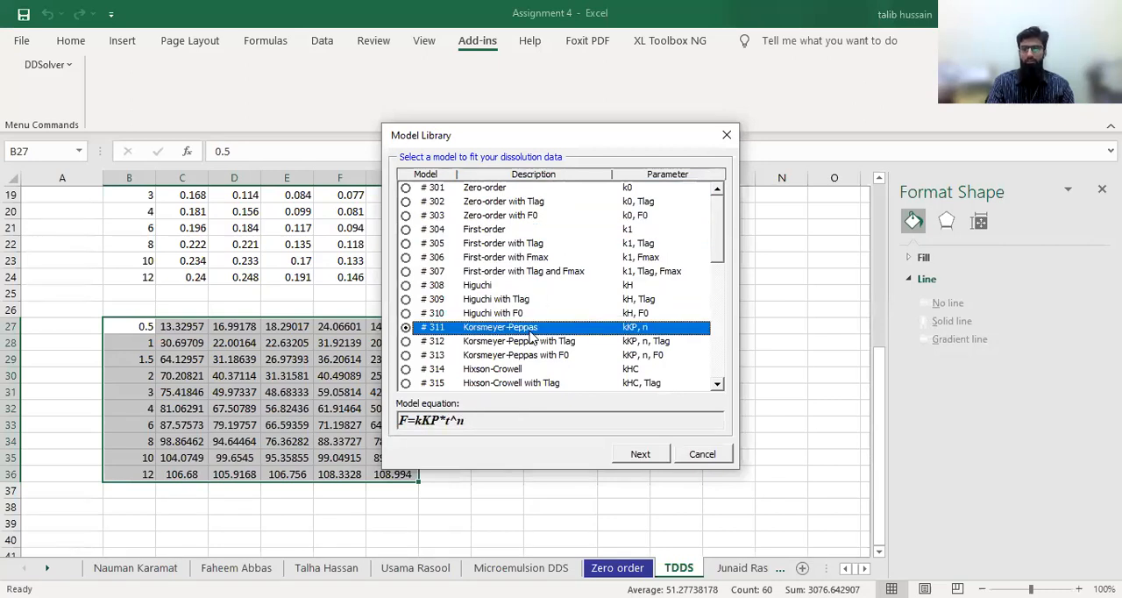
left_click(707, 455)
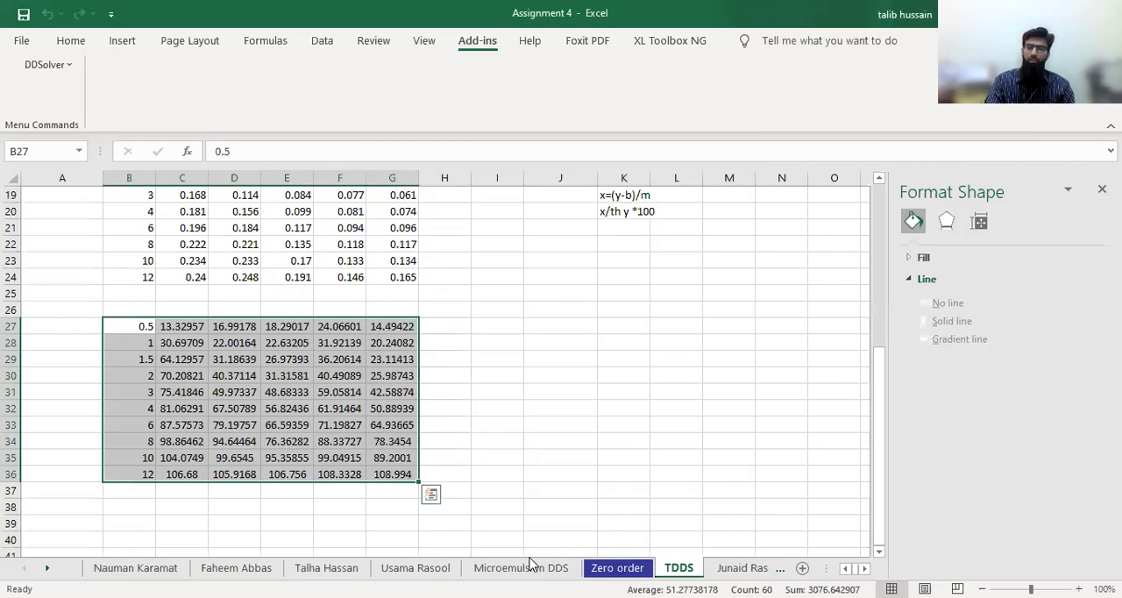
Review the predicted release, best-fit, secondary parameter and goodness-of-fit tables on the Zero order sheet
left_click(613, 567)
scroll(210, 352, "down", 2)
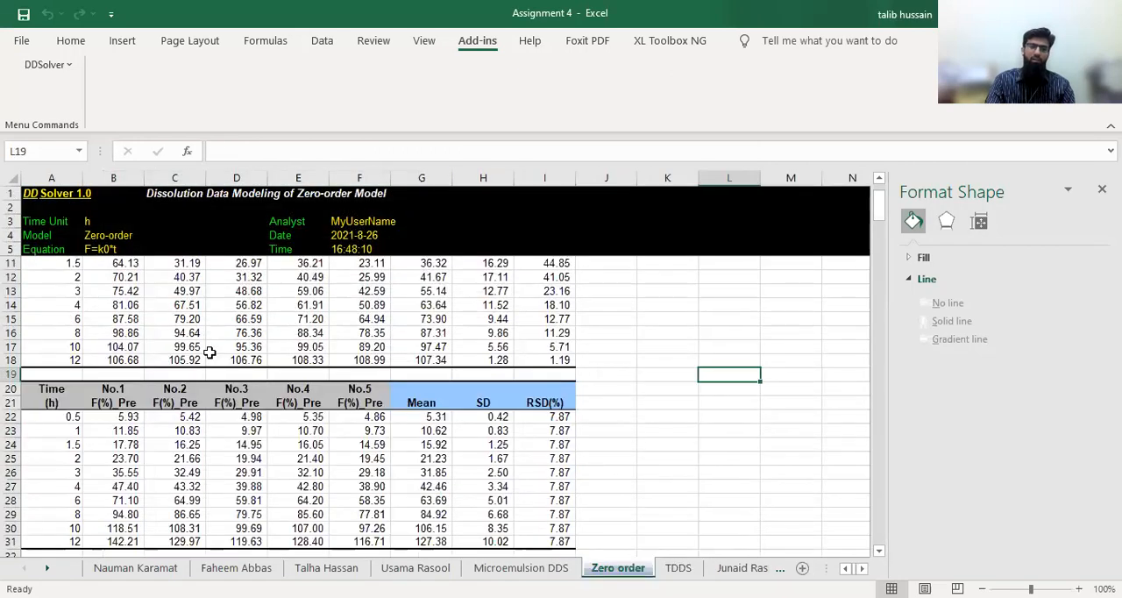
scroll(210, 353, "down", 8)
scroll(153, 351, "up", 2)
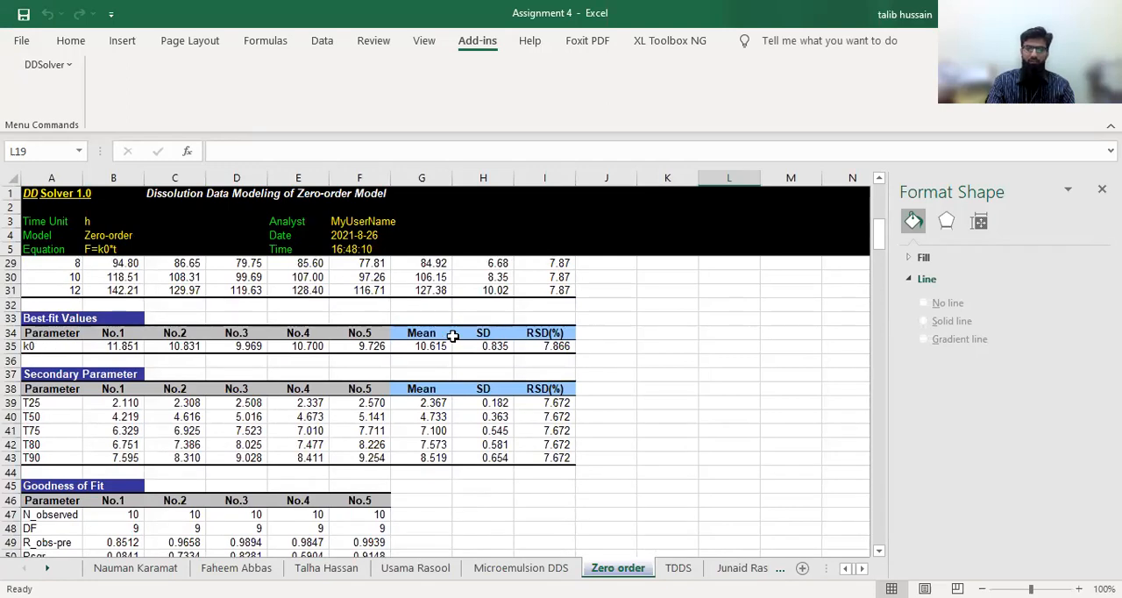
Copy the k0 and Rsqr_adj rows for No.1 to No.5 from the Zero order sheet and paste them transposed at B40 on the TDDS sheet
scroll(229, 513, "down", 4)
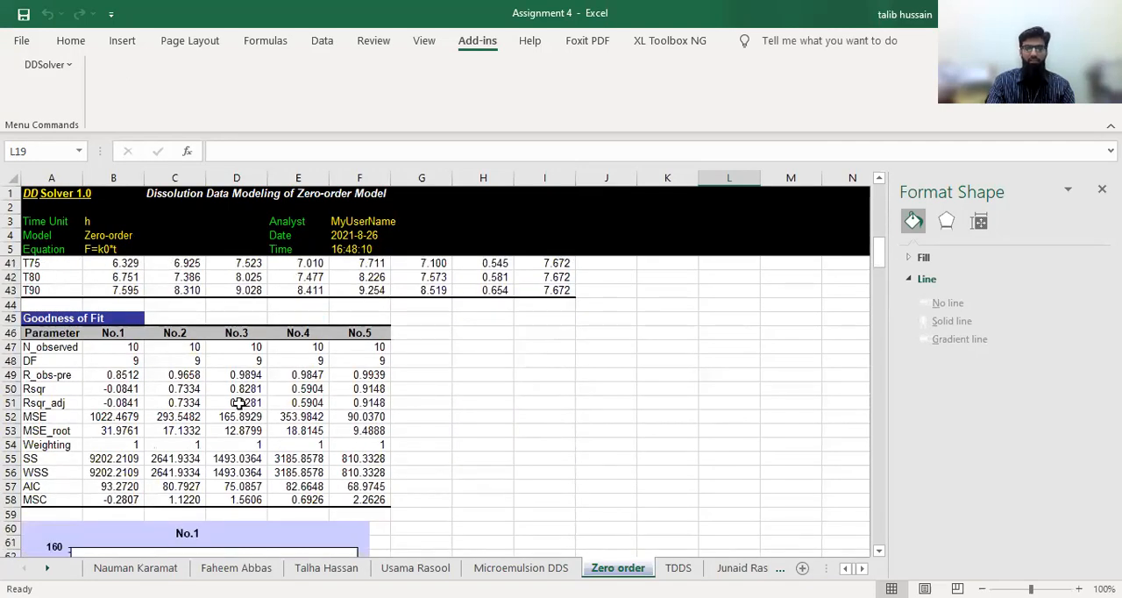
scroll(238, 403, "up", 3)
left_click_drag(52, 304, 366, 303)
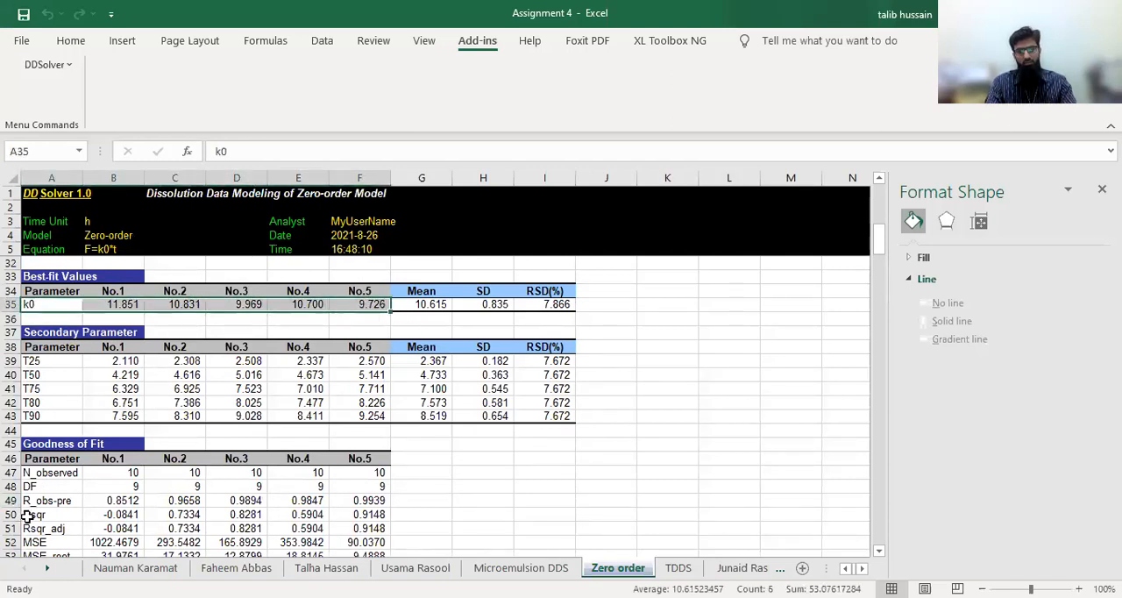
left_click_drag(29, 529, 359, 531)
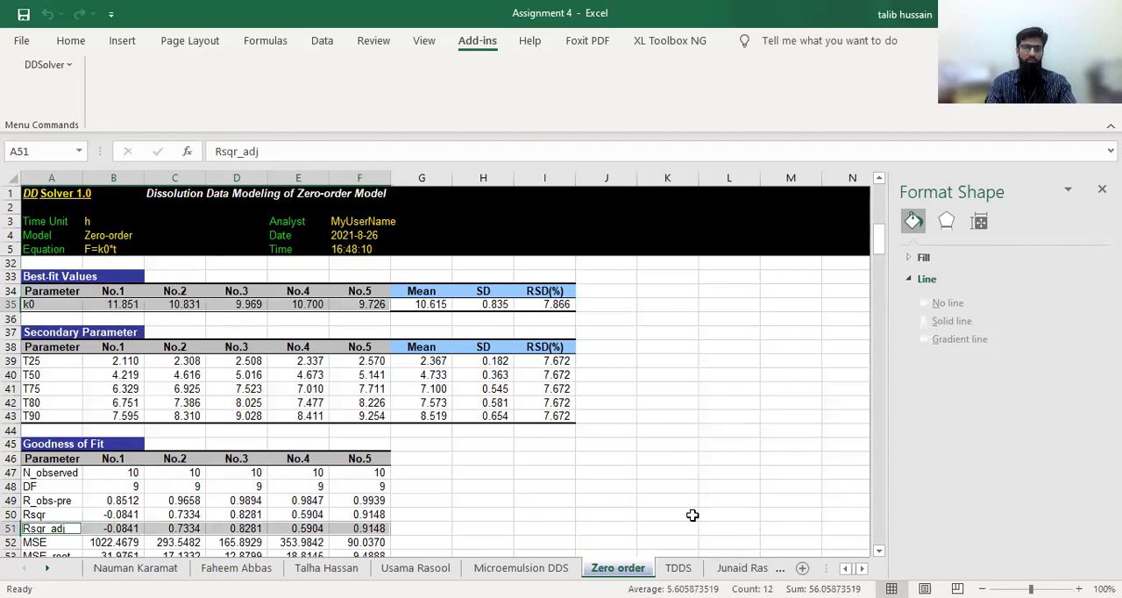
key("ctrl+c")
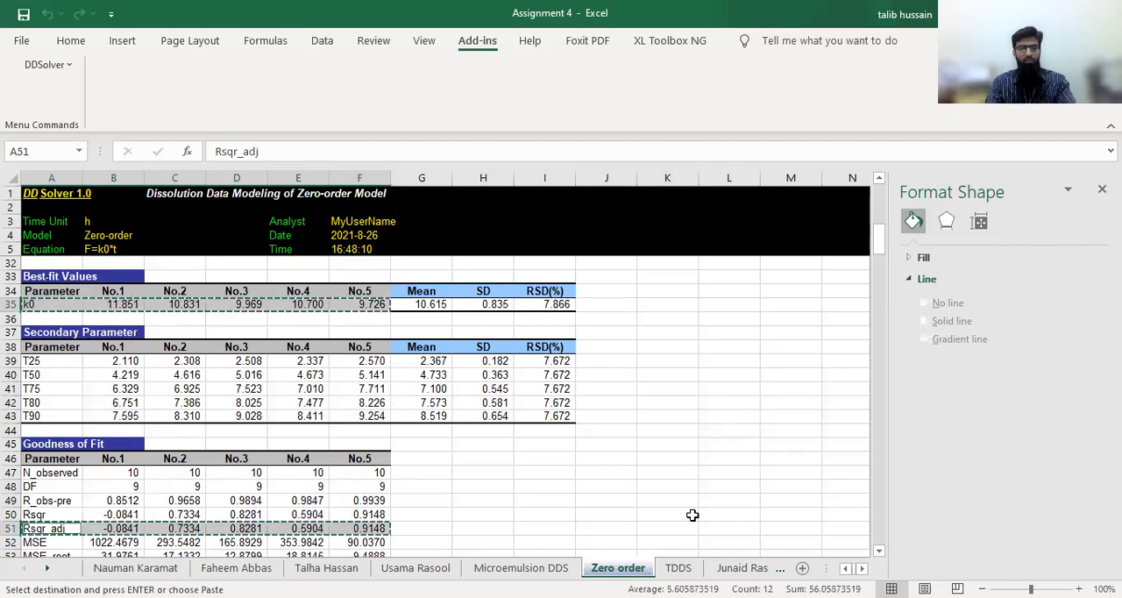
left_click(675, 568)
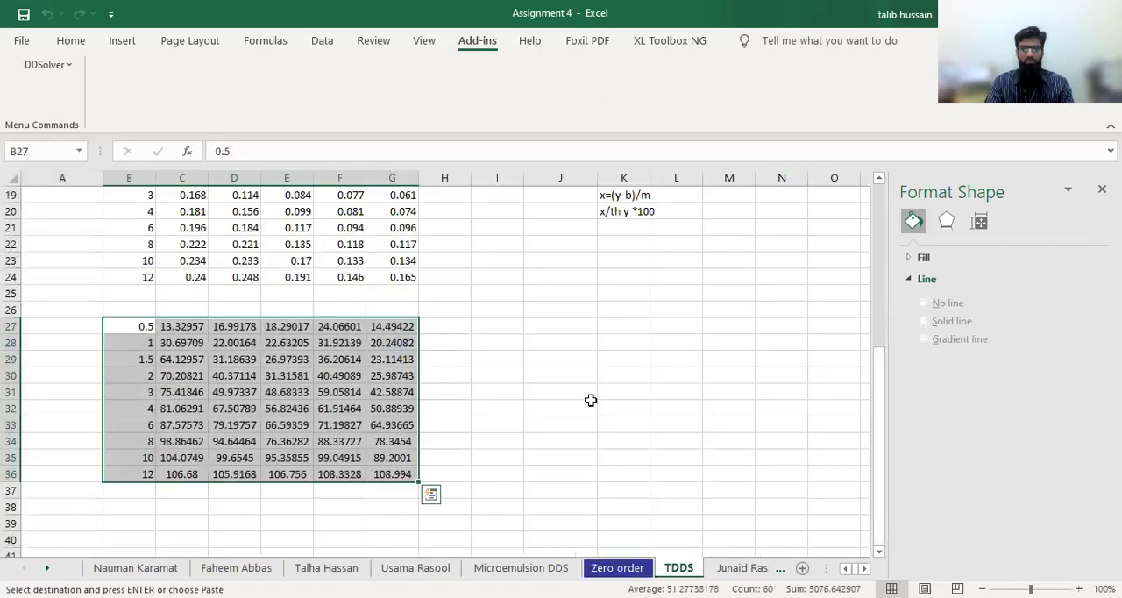
scroll(145, 357, "down", 4)
left_click(135, 348)
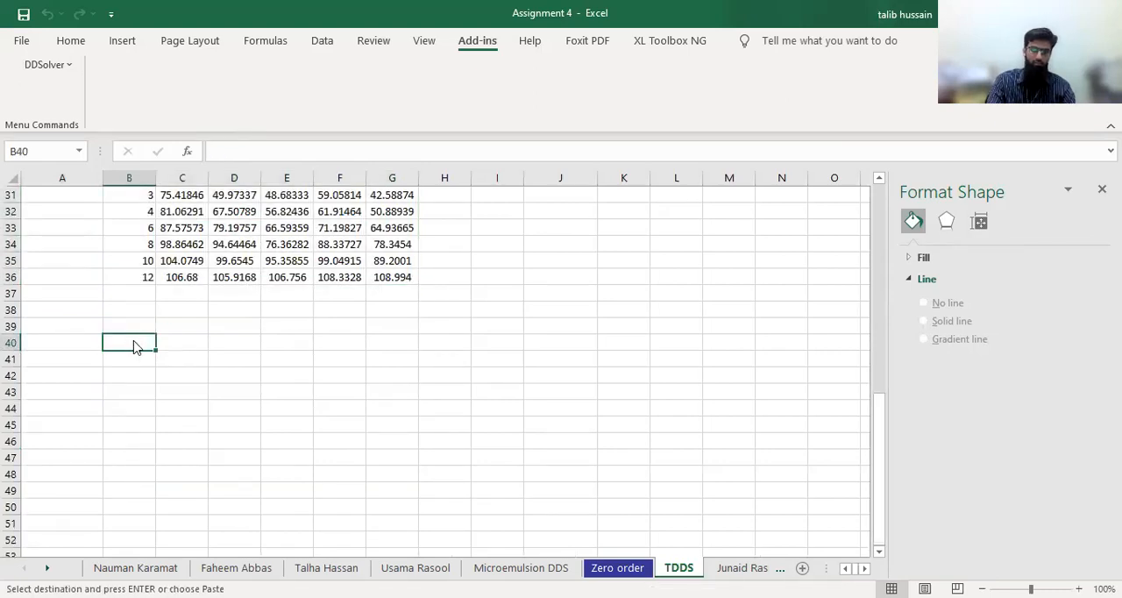
right_click(133, 346)
left_click(297, 244)
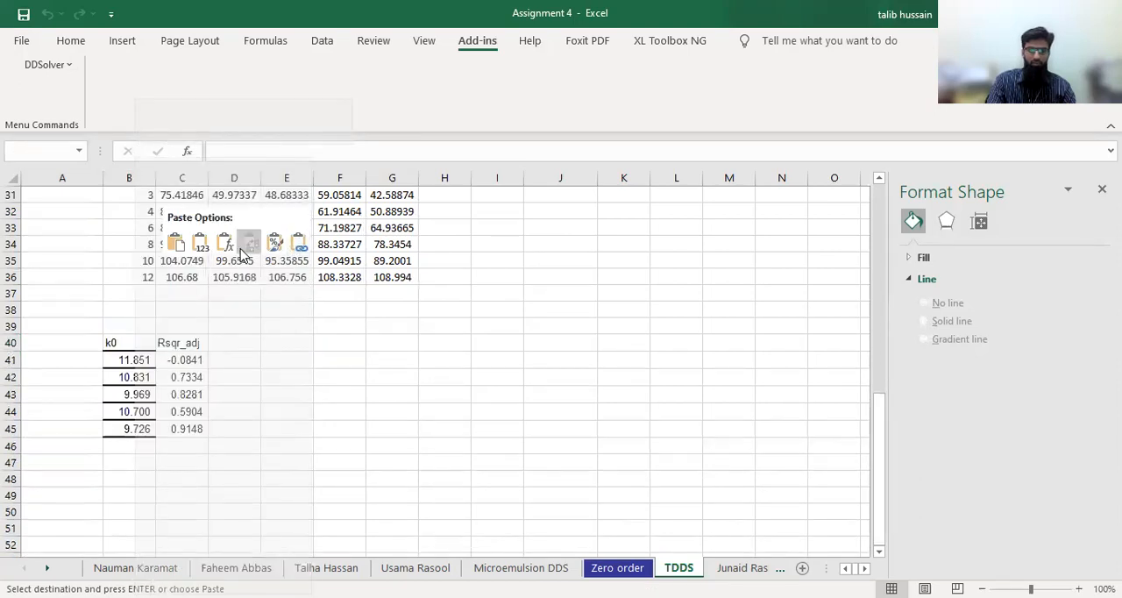
left_click(246, 252)
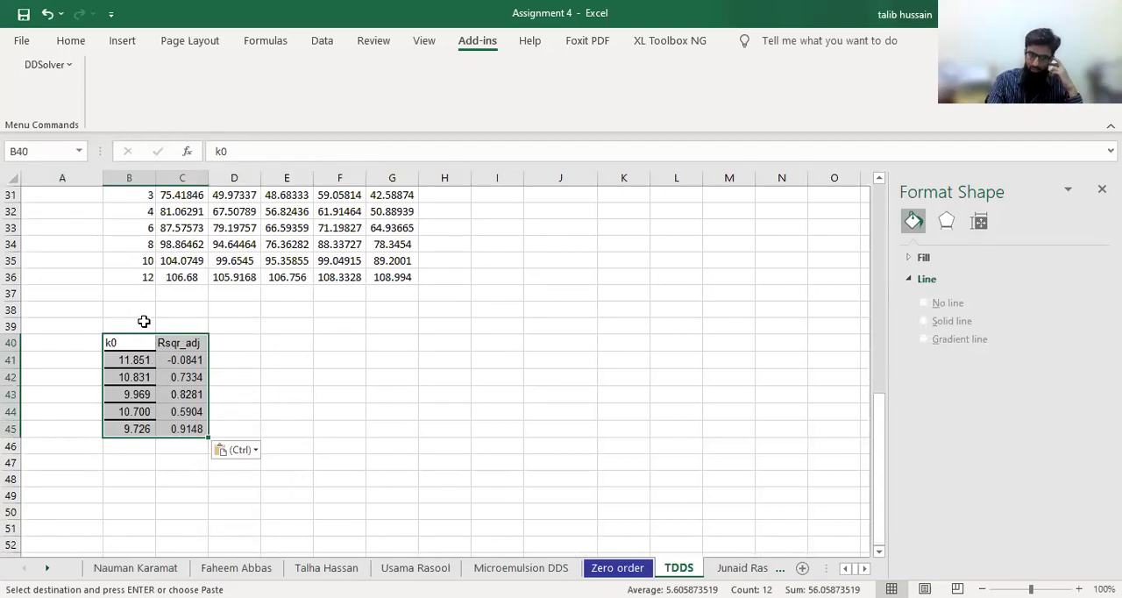
Add merged, centred headings in row 39: "Zero order" across B39:C39 and "First order" across D39:E39
left_click_drag(136, 322, 165, 322)
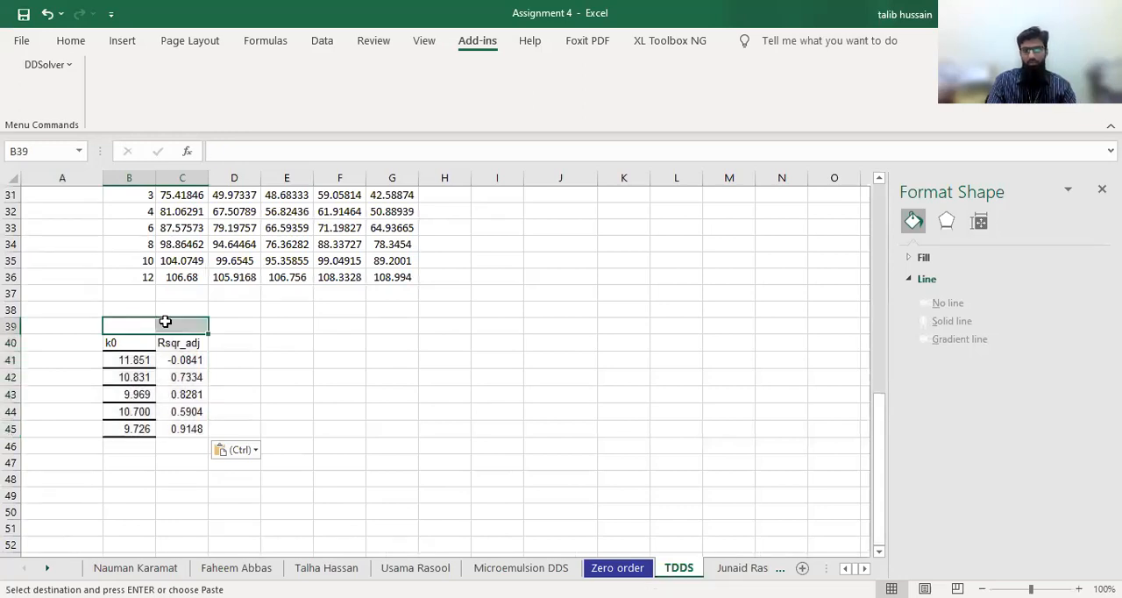
left_click(70, 42)
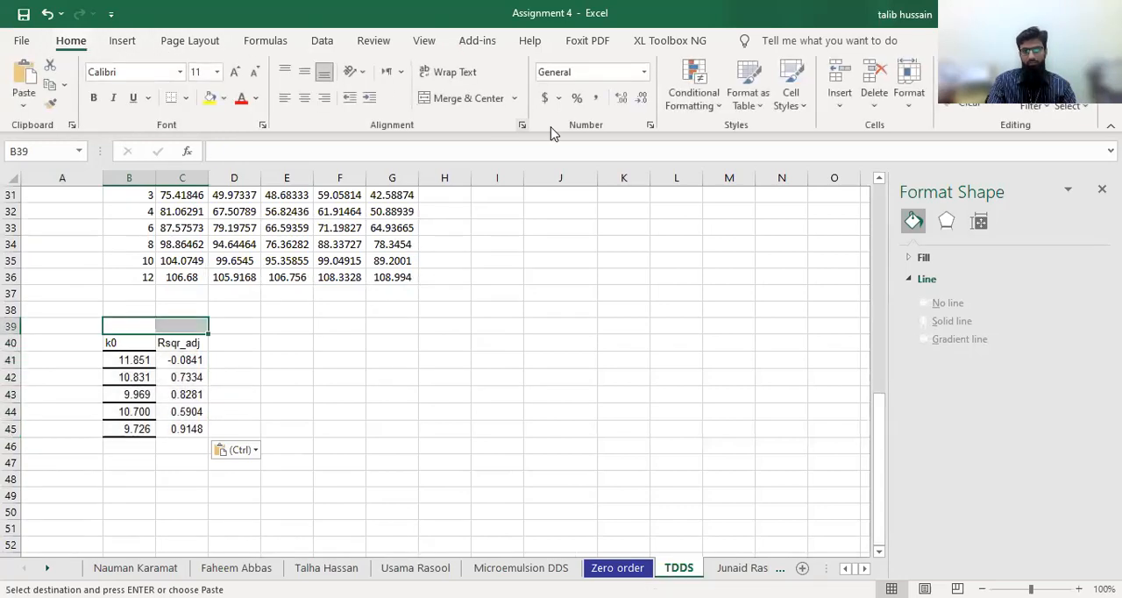
left_click(459, 98)
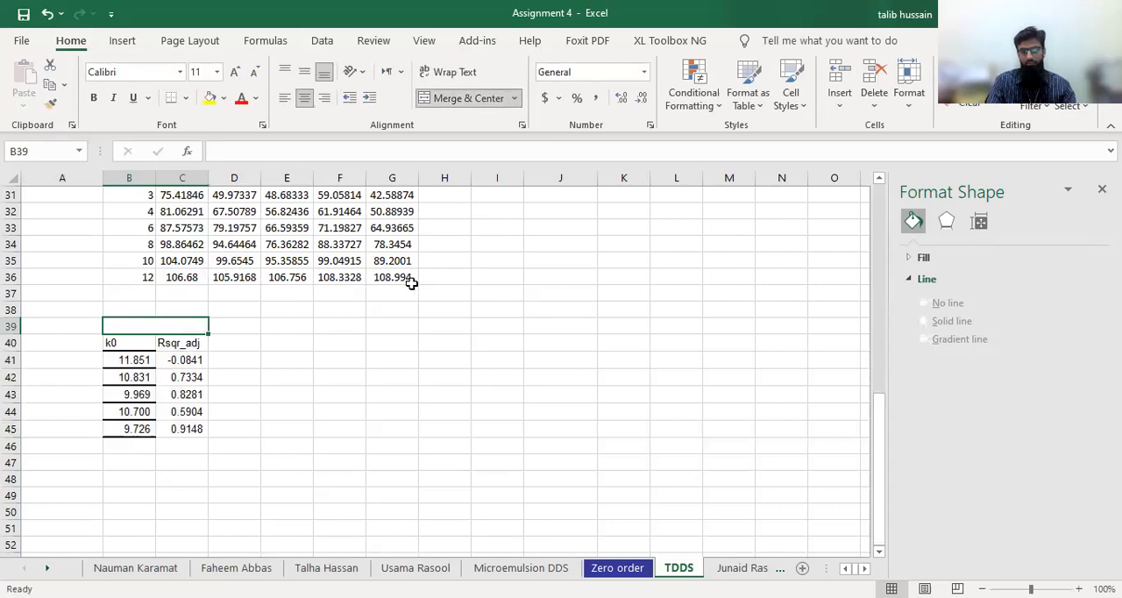
type("Zero order")
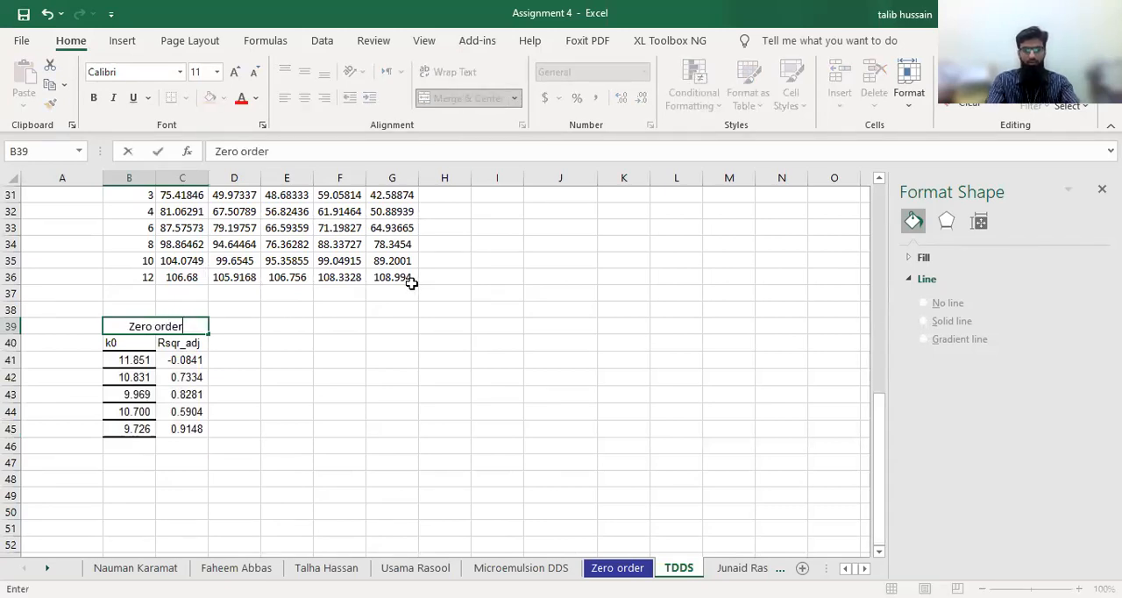
left_click_drag(232, 329, 276, 329)
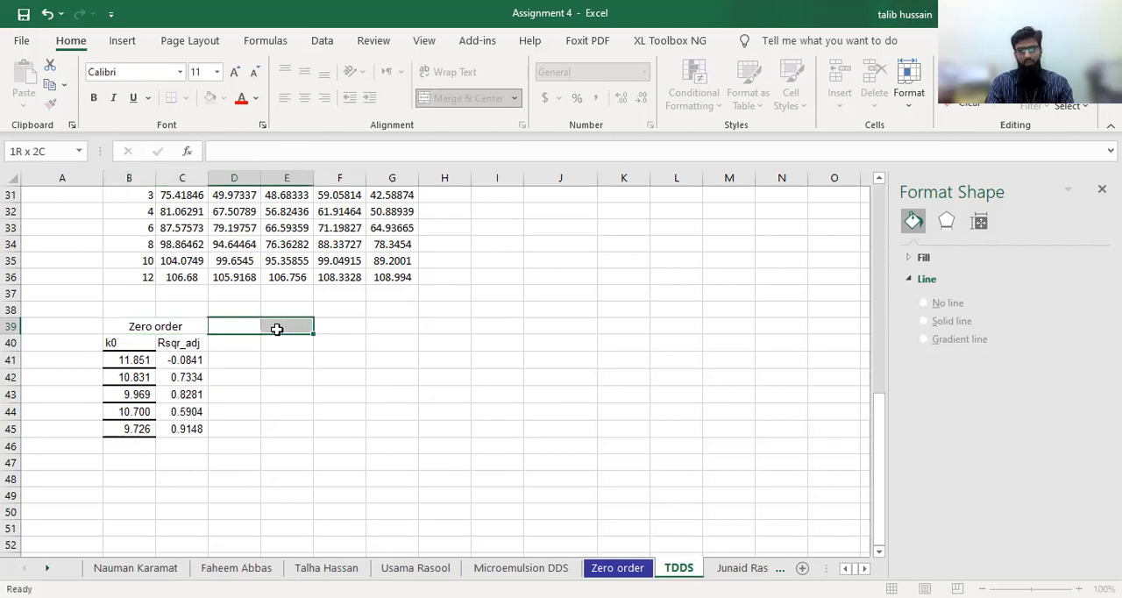
left_click(471, 99)
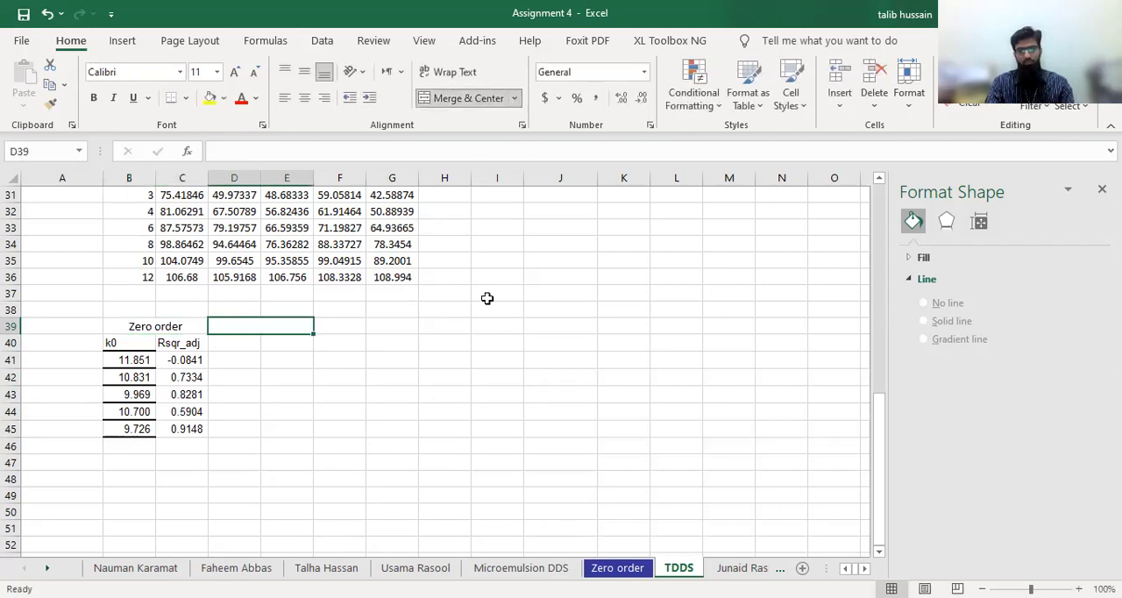
type("First order")
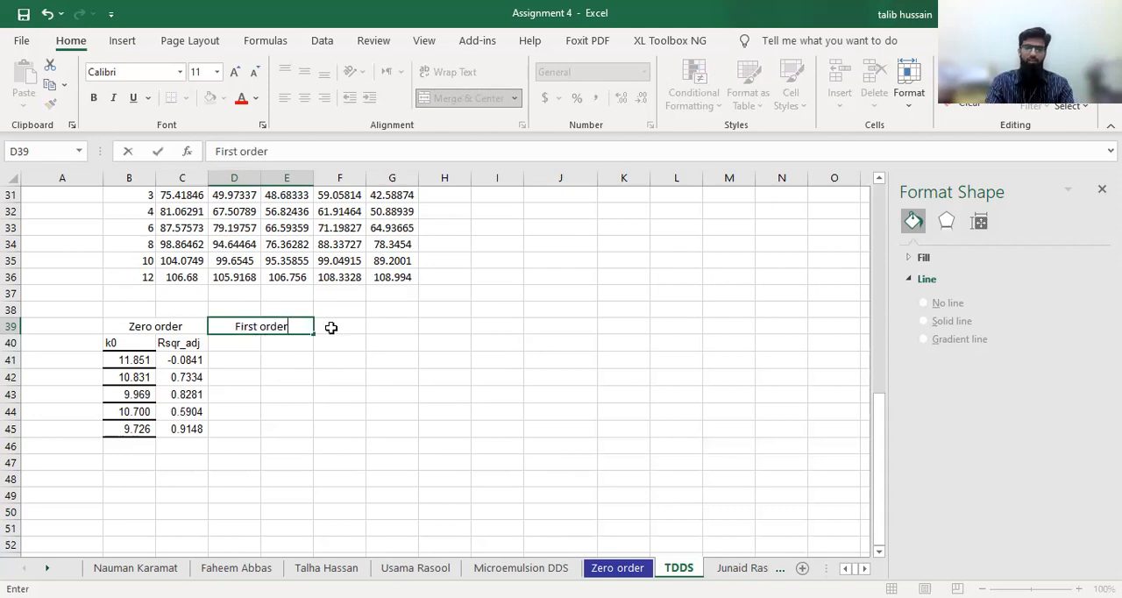
Add merged, centred headings "Higuchi" across F39:G39 and "Korsmeyer Peppas" across H39:J39
left_click_drag(347, 326, 386, 326)
left_click(466, 96)
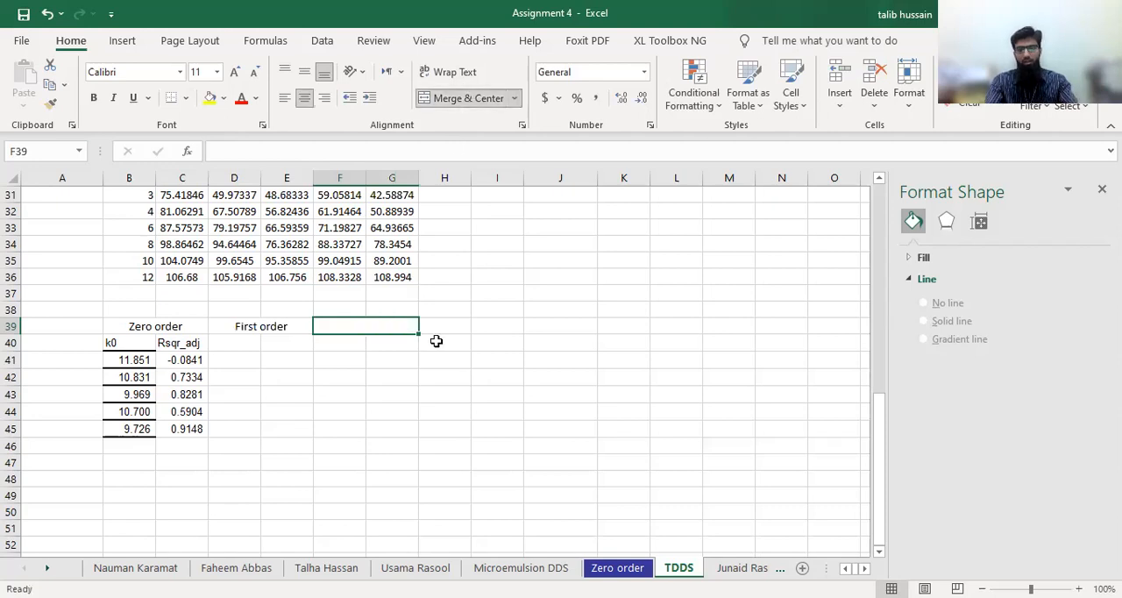
type("Higu")
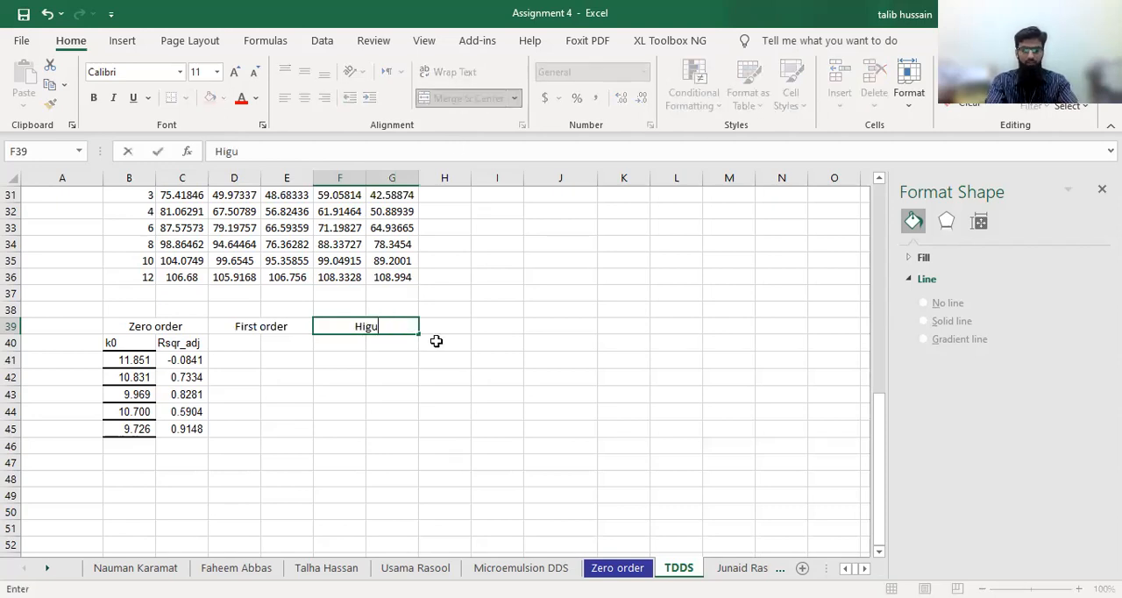
type("chi")
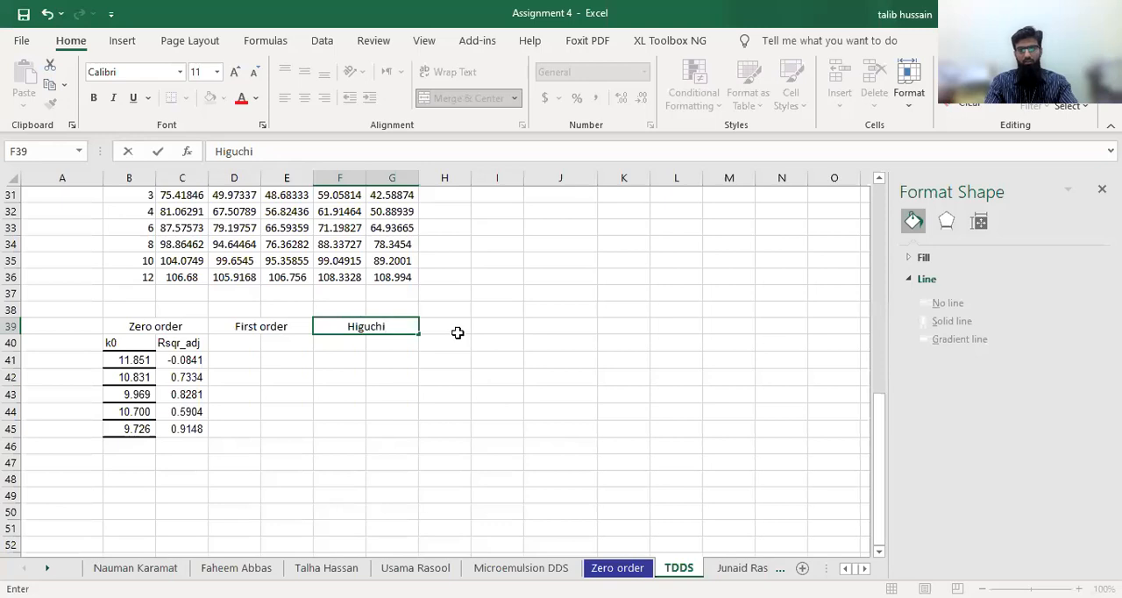
left_click(450, 326)
left_click_drag(451, 326, 531, 324)
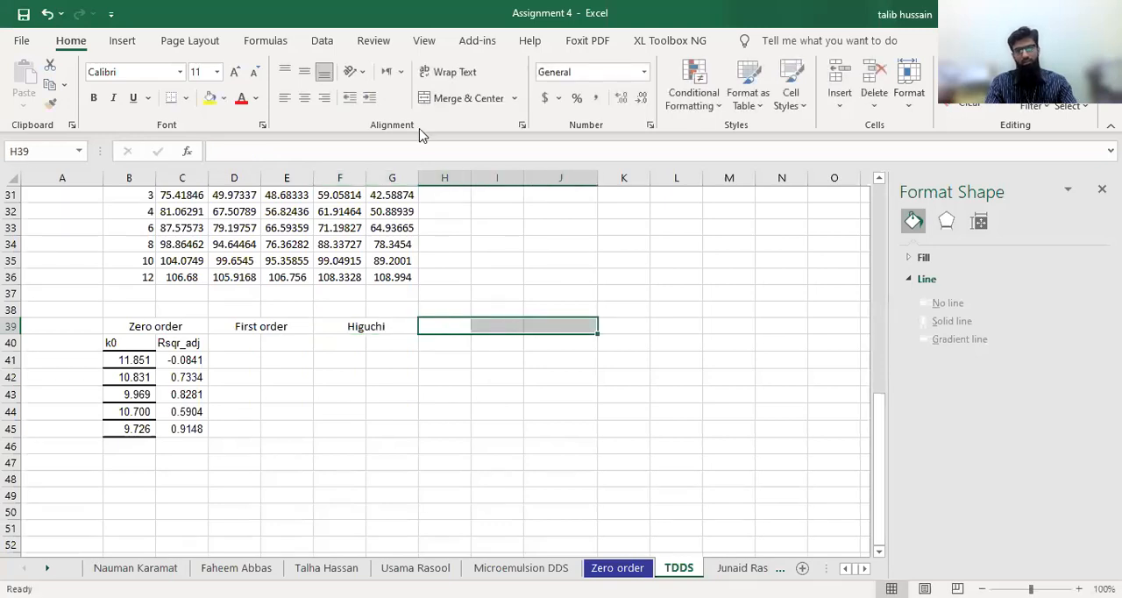
left_click(443, 97)
type("K")
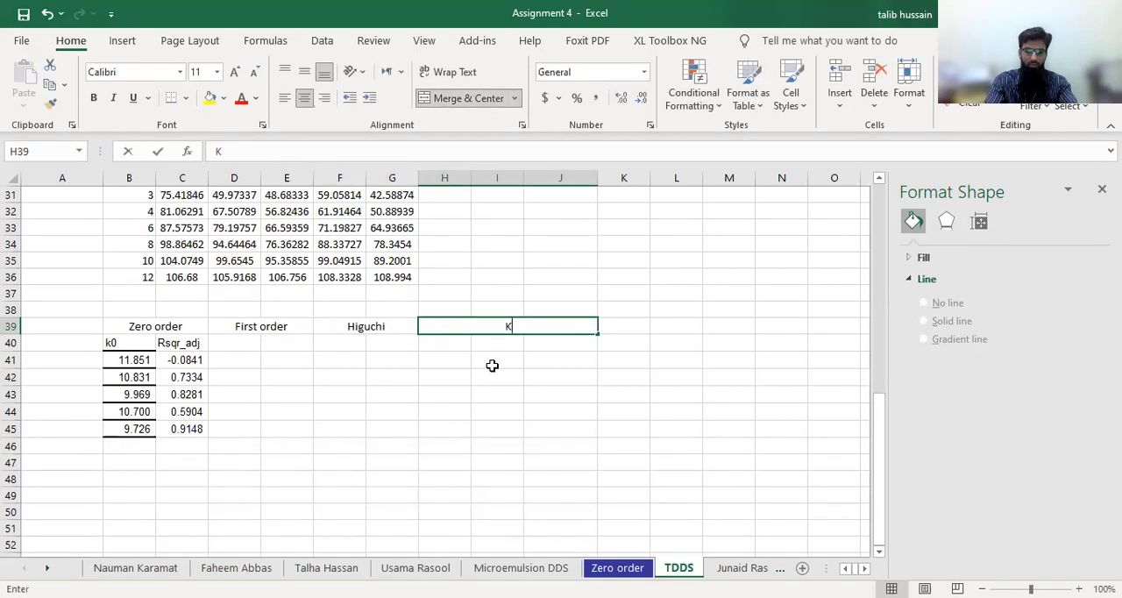
type("orsmey")
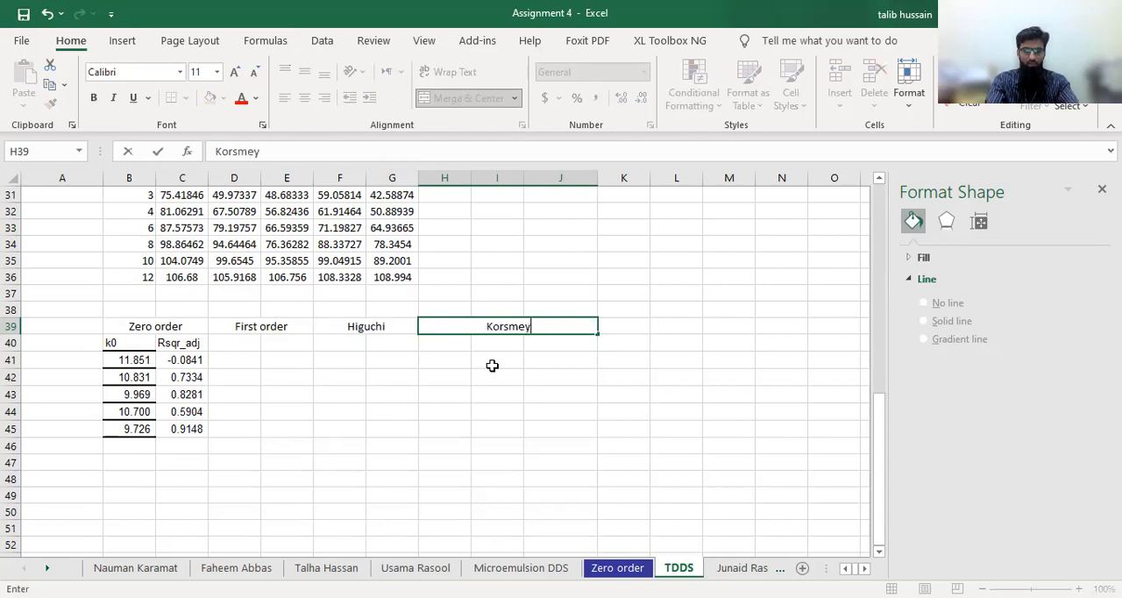
type("er Peppas")
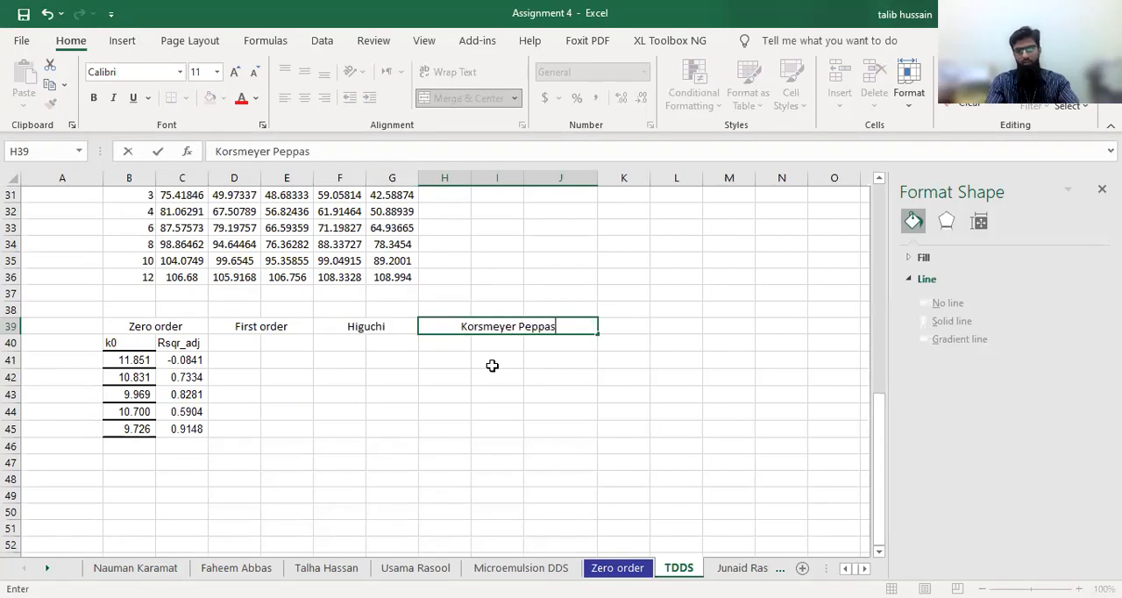
left_click(362, 426)
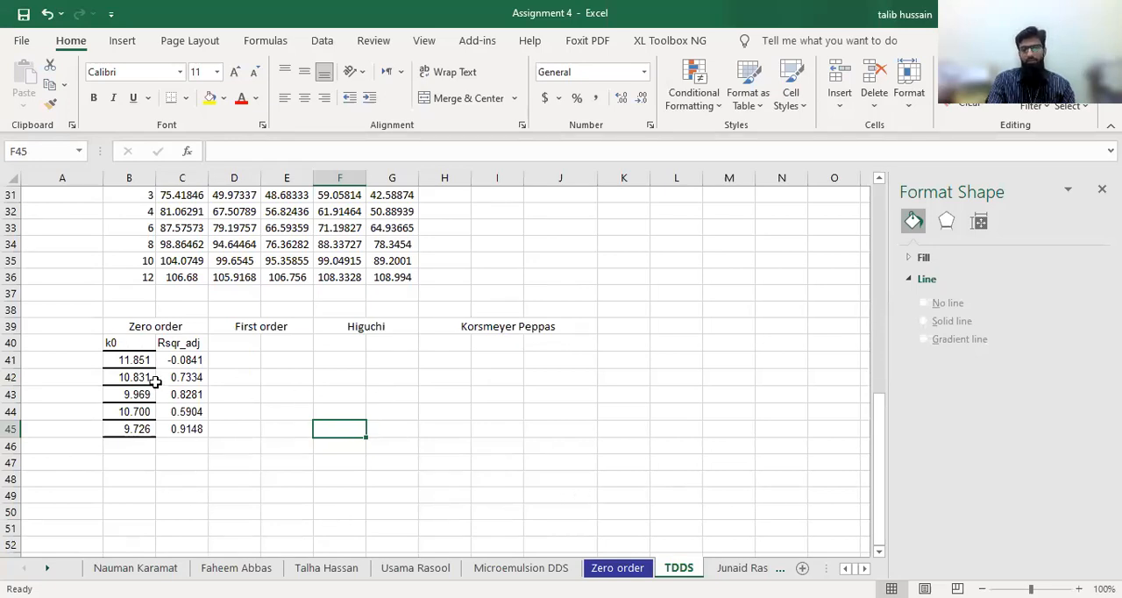
Copy the AIC and MSC rows from the Zero order sheet's Goodness of Fit table and paste them transposed at B47 on the TDDS sheet
left_click(603, 569)
scroll(467, 475, "down", 3)
scroll(467, 475, "down", 3)
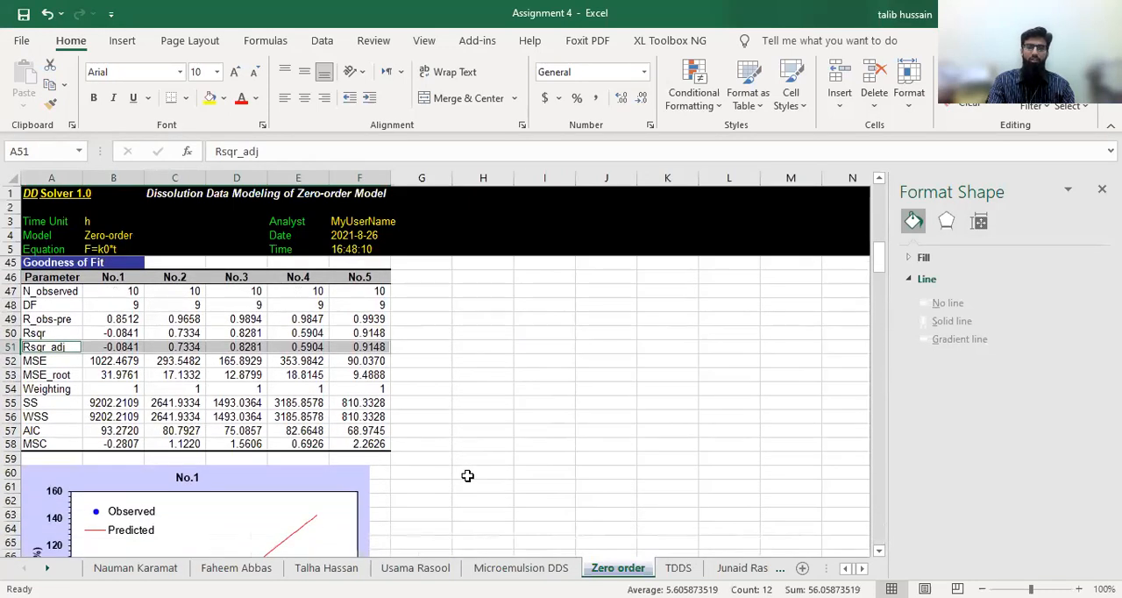
left_click_drag(32, 374, 356, 387)
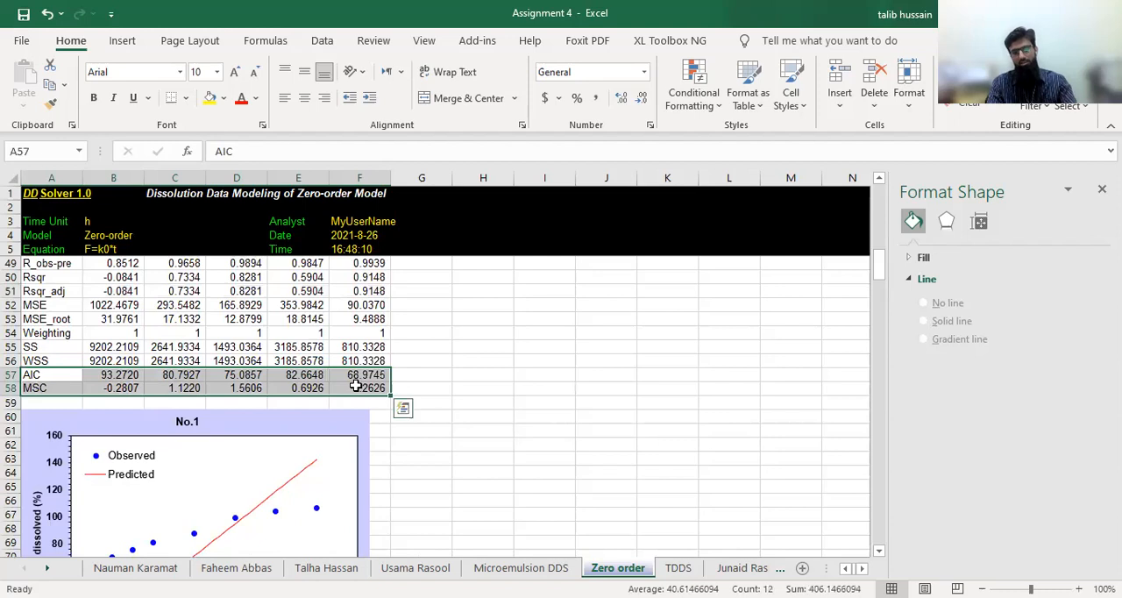
key("ctrl+c")
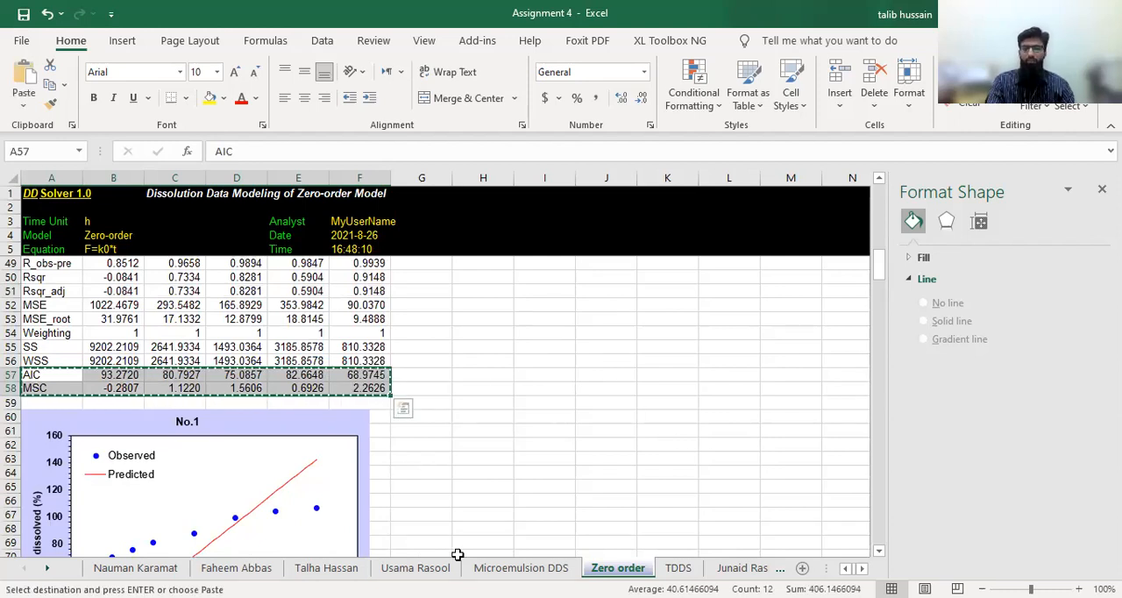
left_click(679, 568)
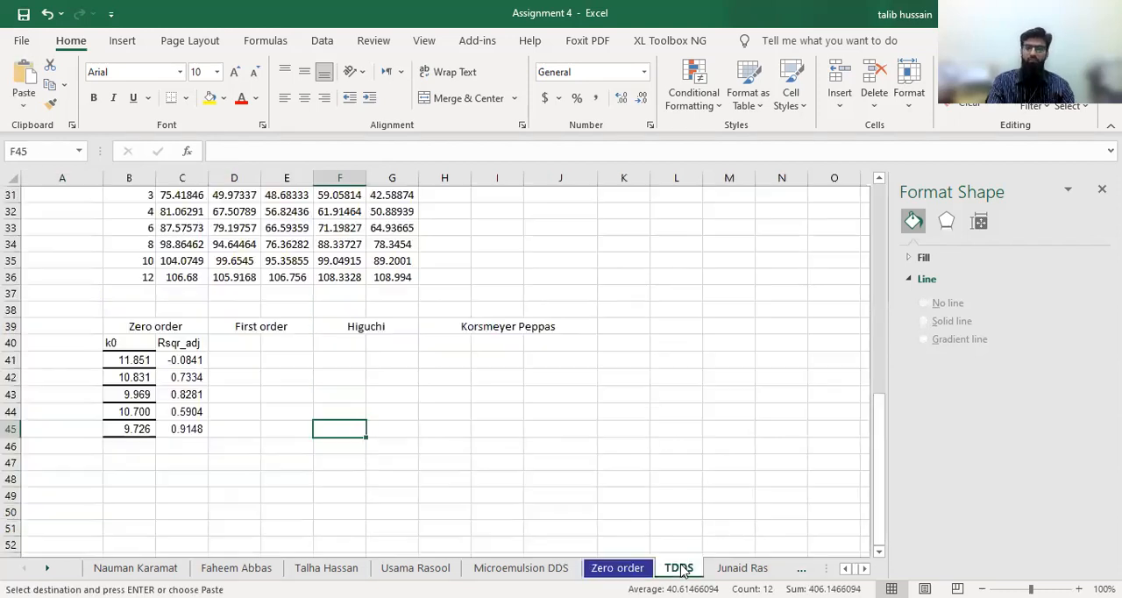
left_click(126, 467)
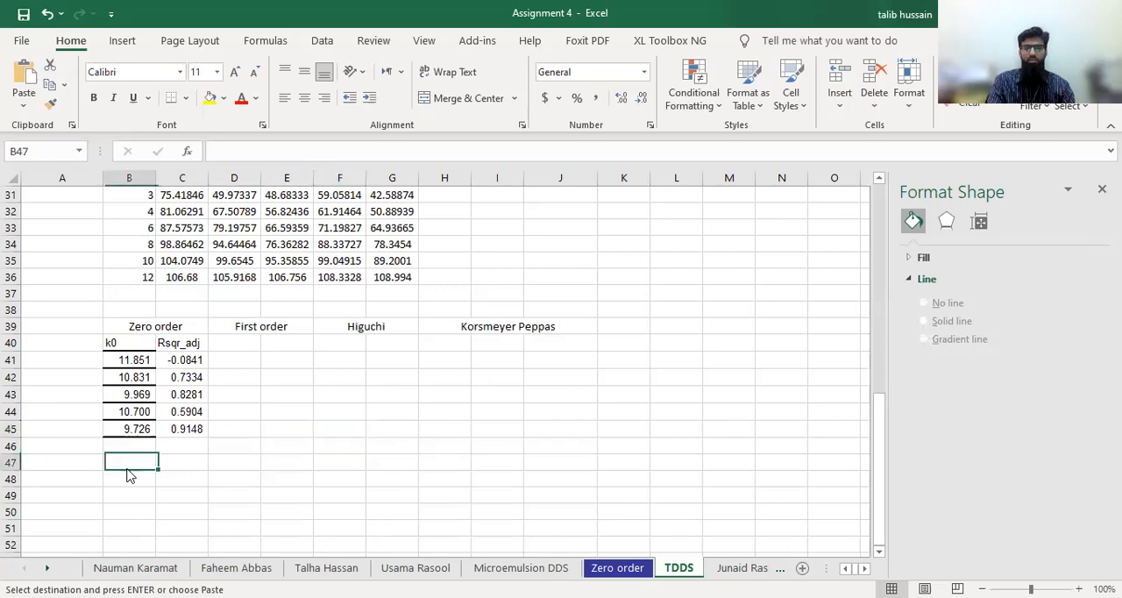
right_click(127, 474)
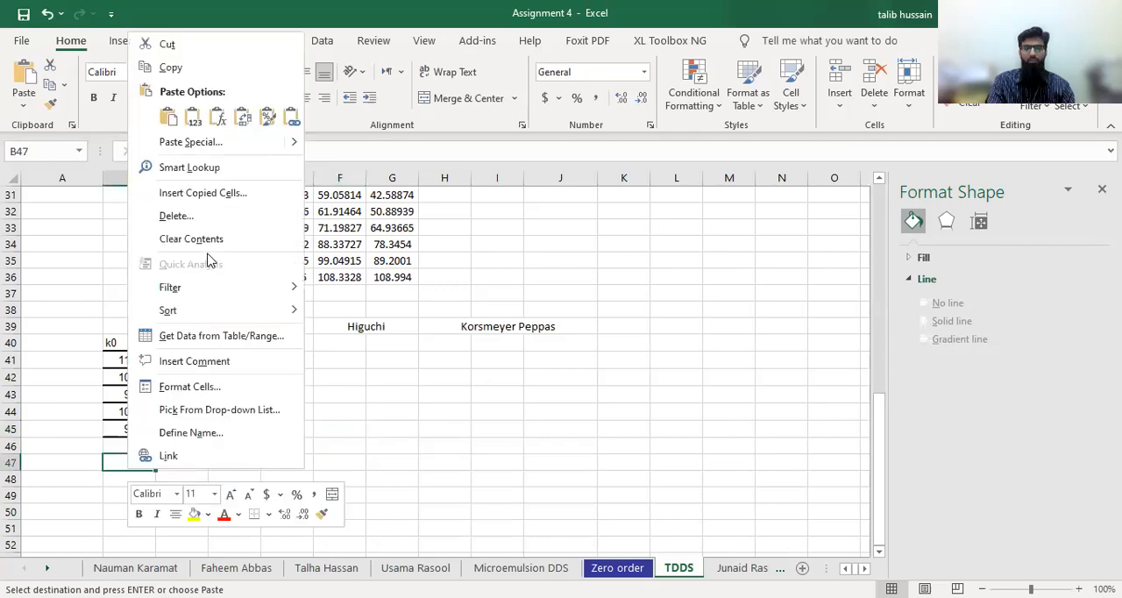
left_click(240, 119)
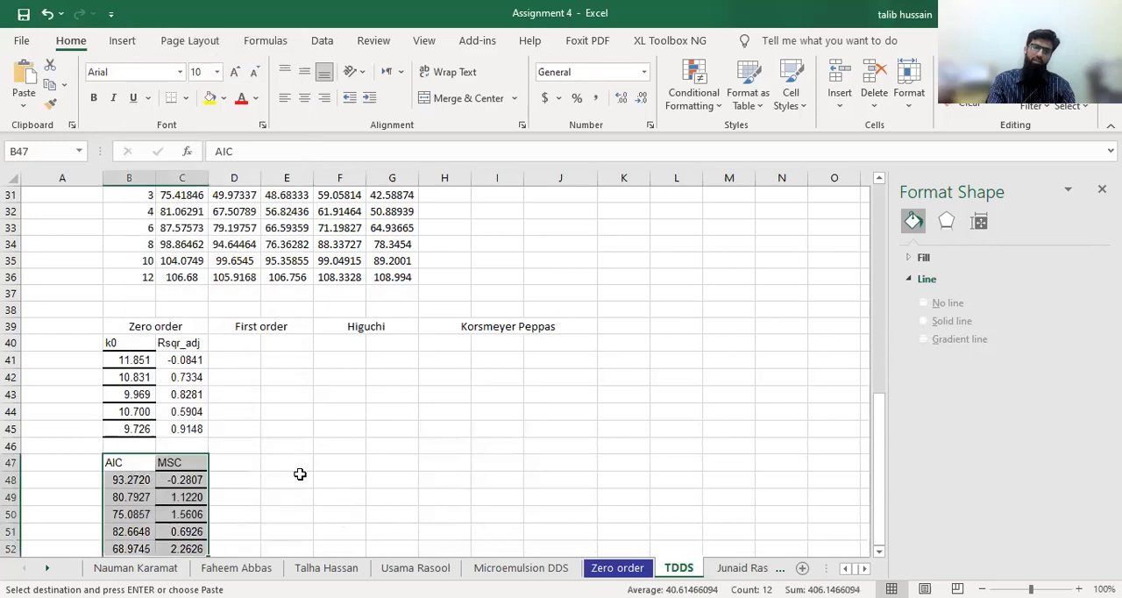
scroll(300, 474, "down", 3)
scroll(300, 474, "up", 1)
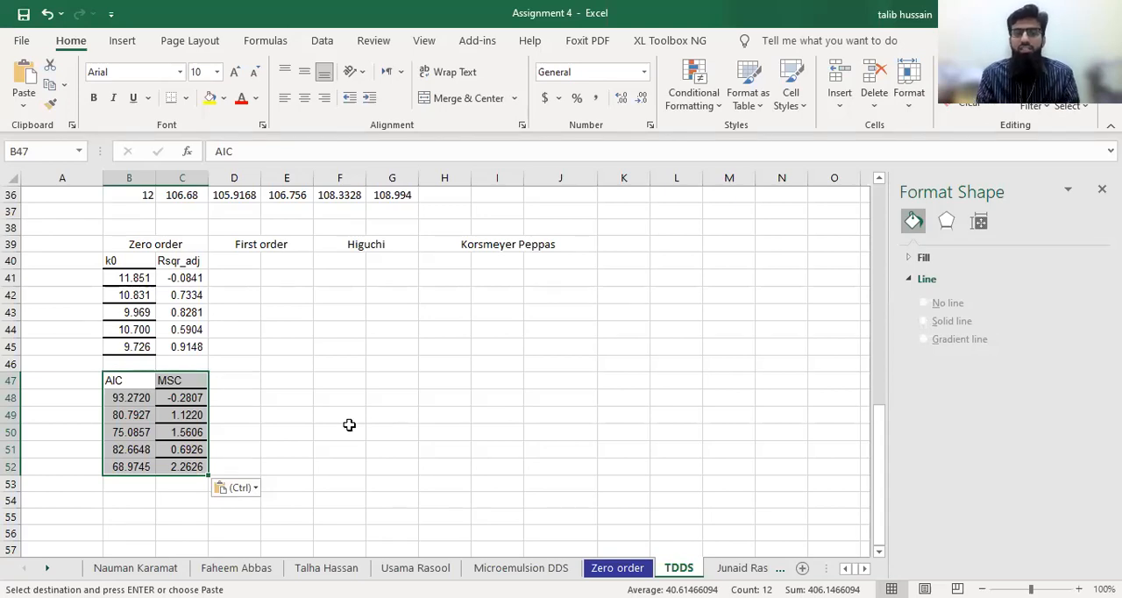
Write the interpretation note in cell C56: "the fprmaulation F4 showed zero order release based on good AIC and MSC values i.e."
left_click(181, 532)
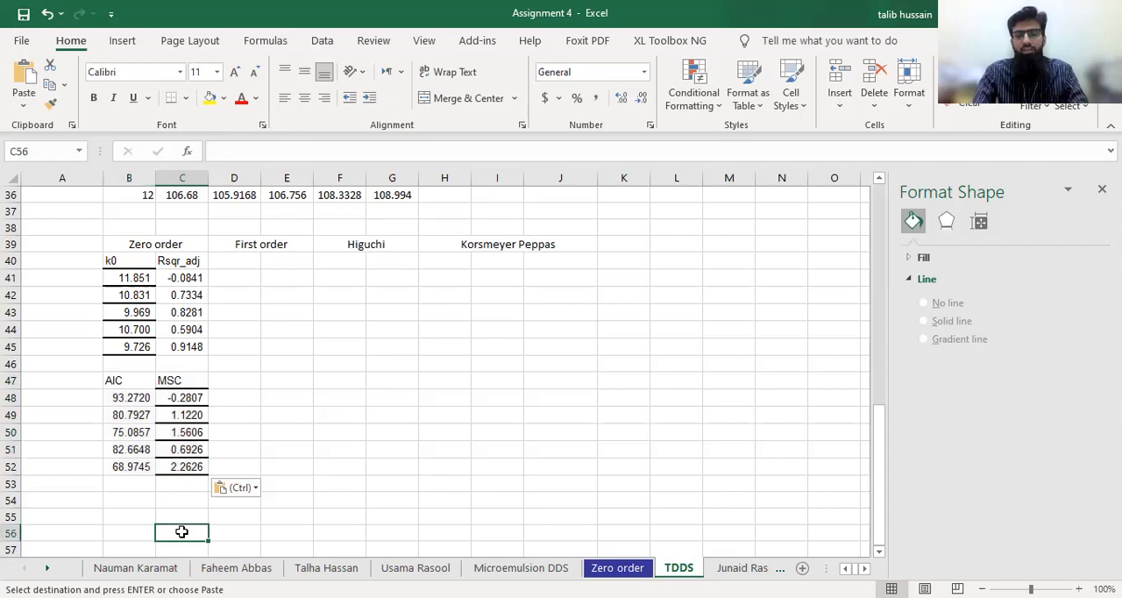
key("Escape")
type("the ")
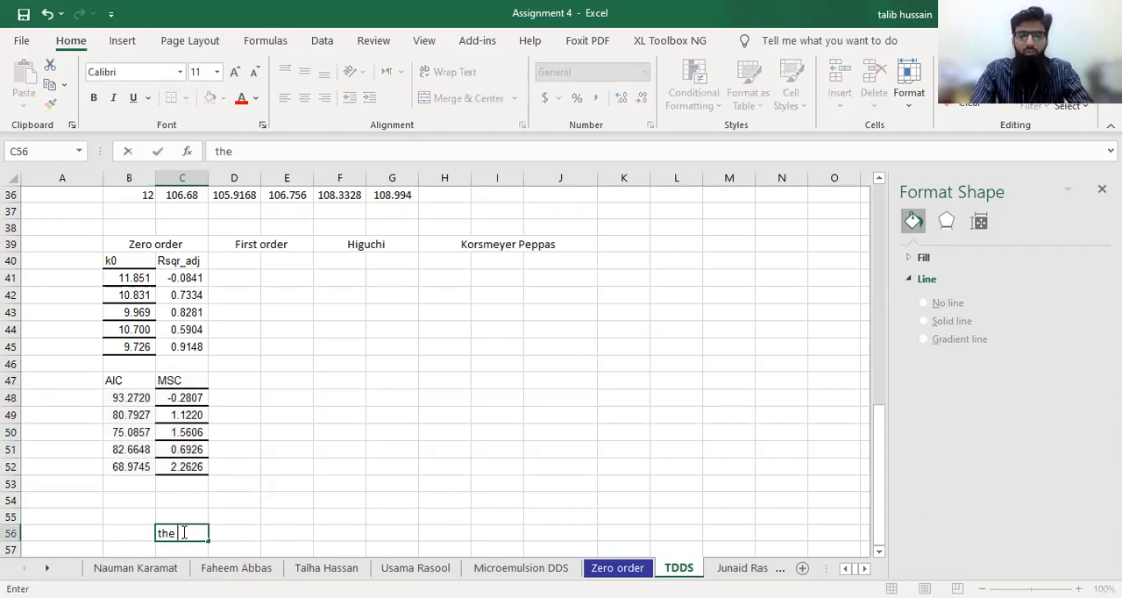
type("fprmau")
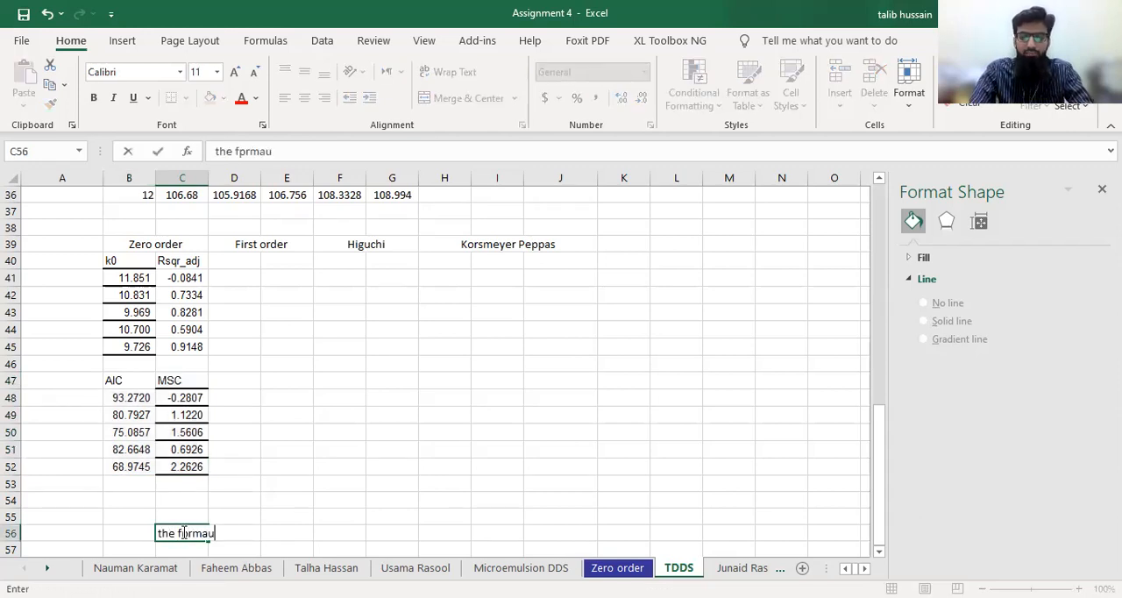
type("lation")
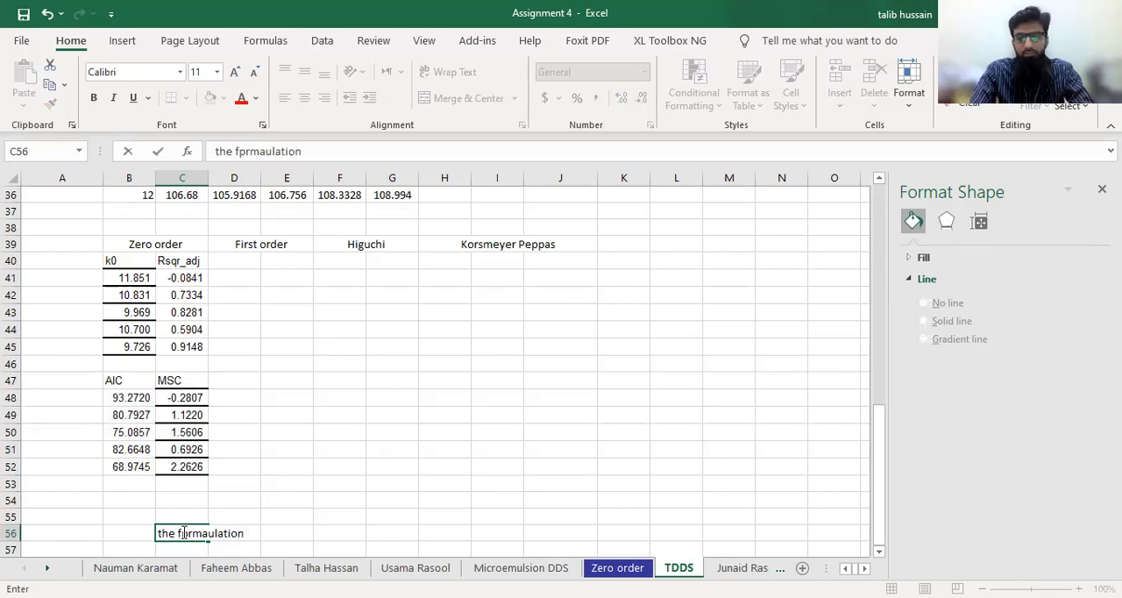
type(" F4 showed ")
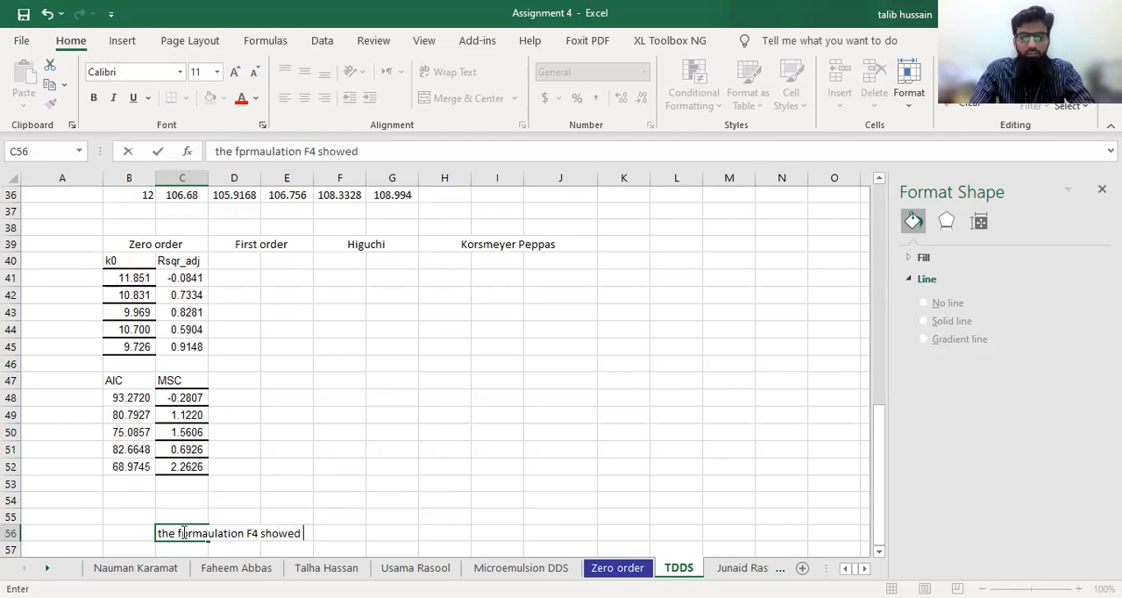
type("zero order release based ")
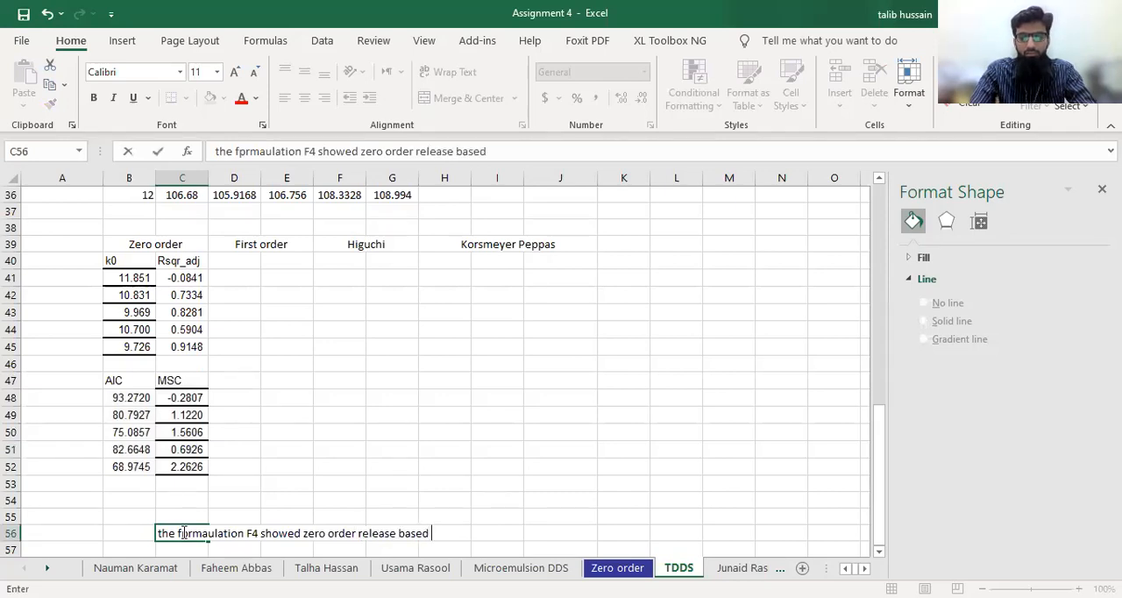
type("on ")
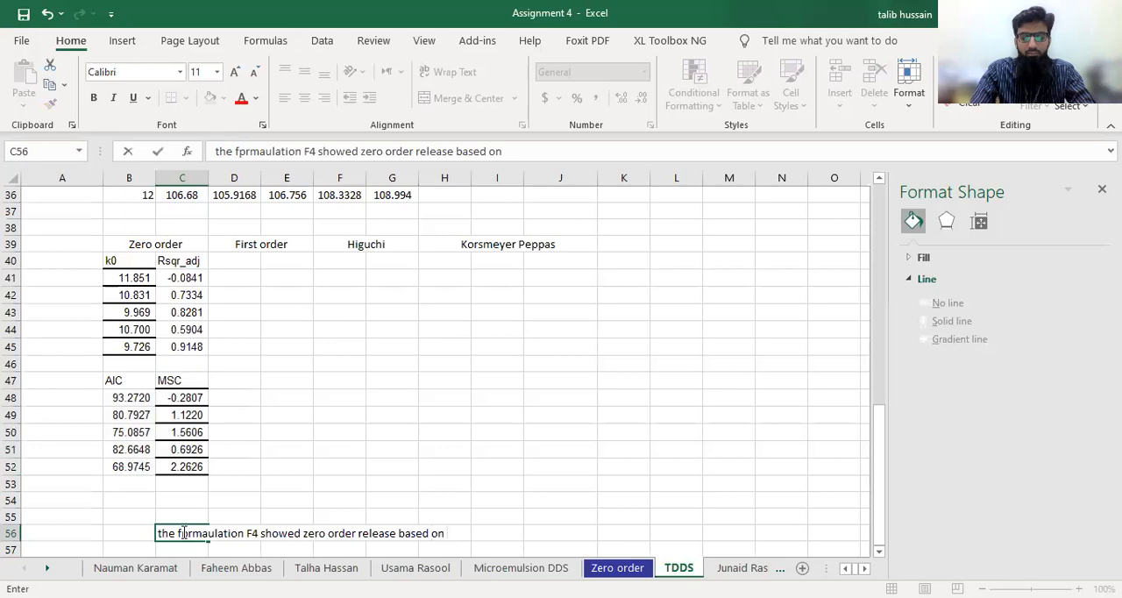
type("god")
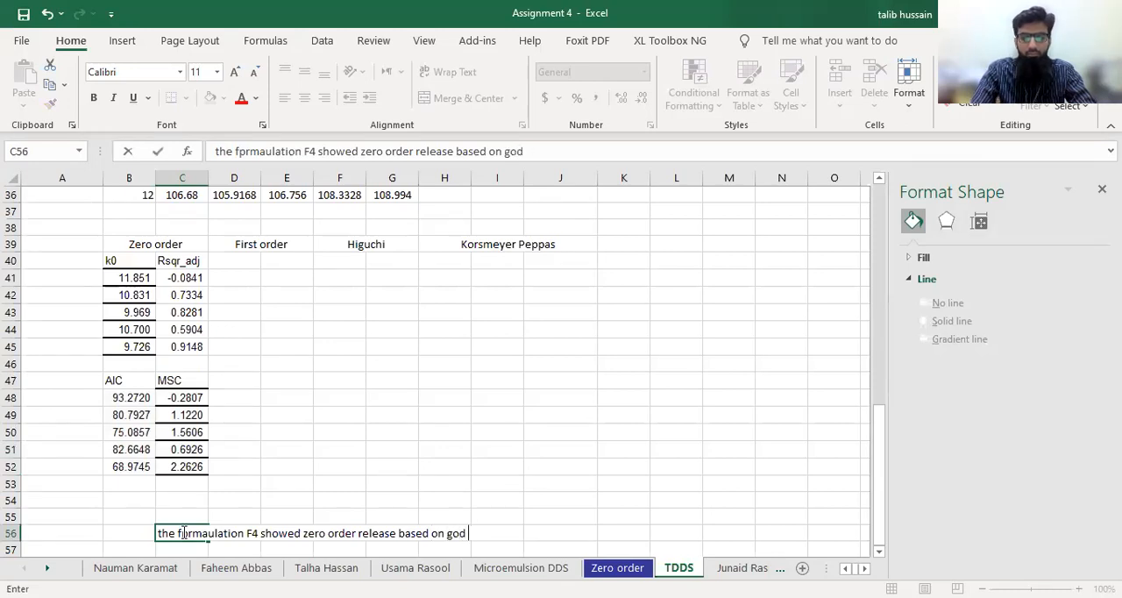
key("BackSpace")
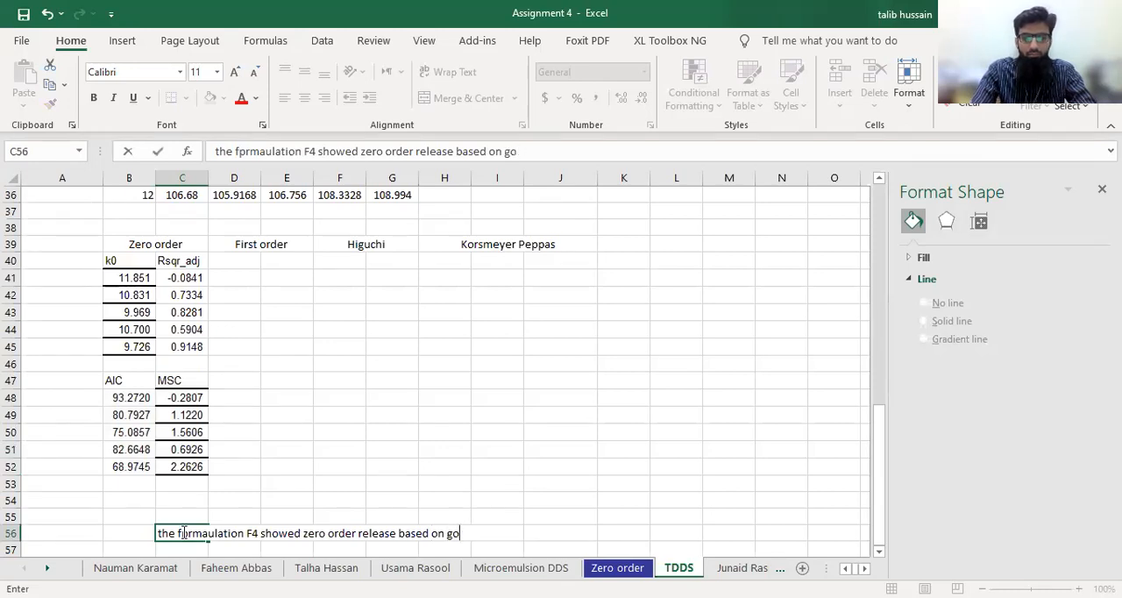
type("od")
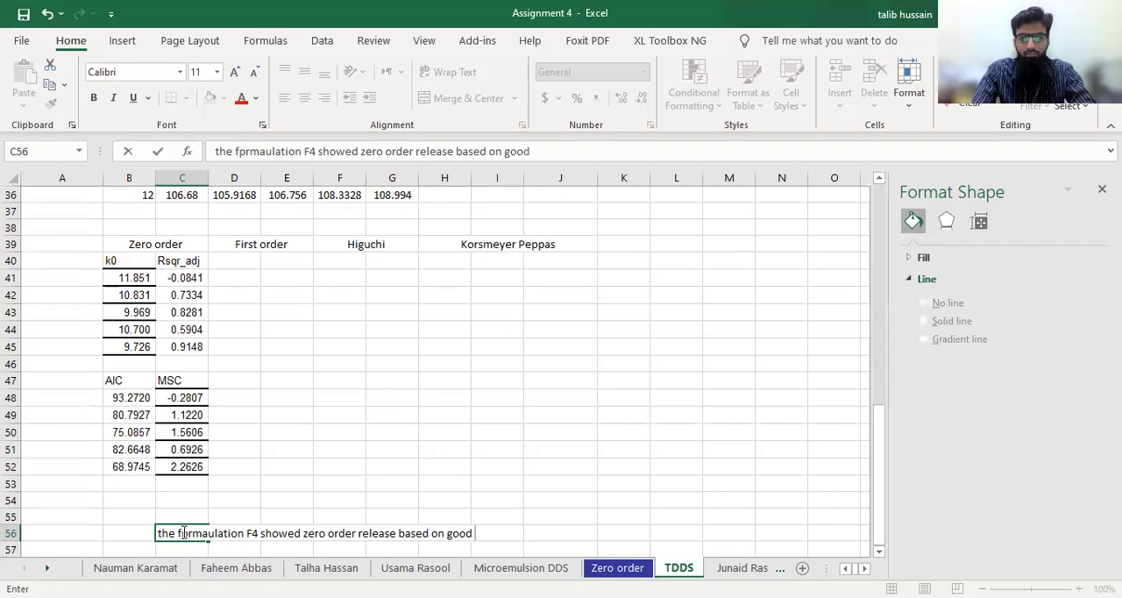
type(" AI")
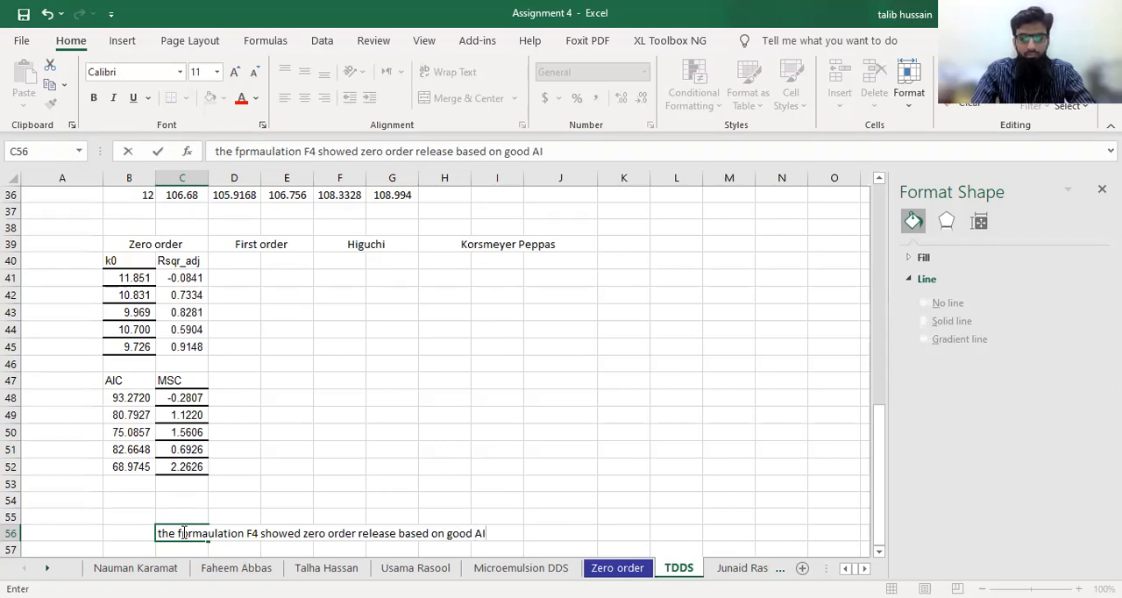
type("C and M")
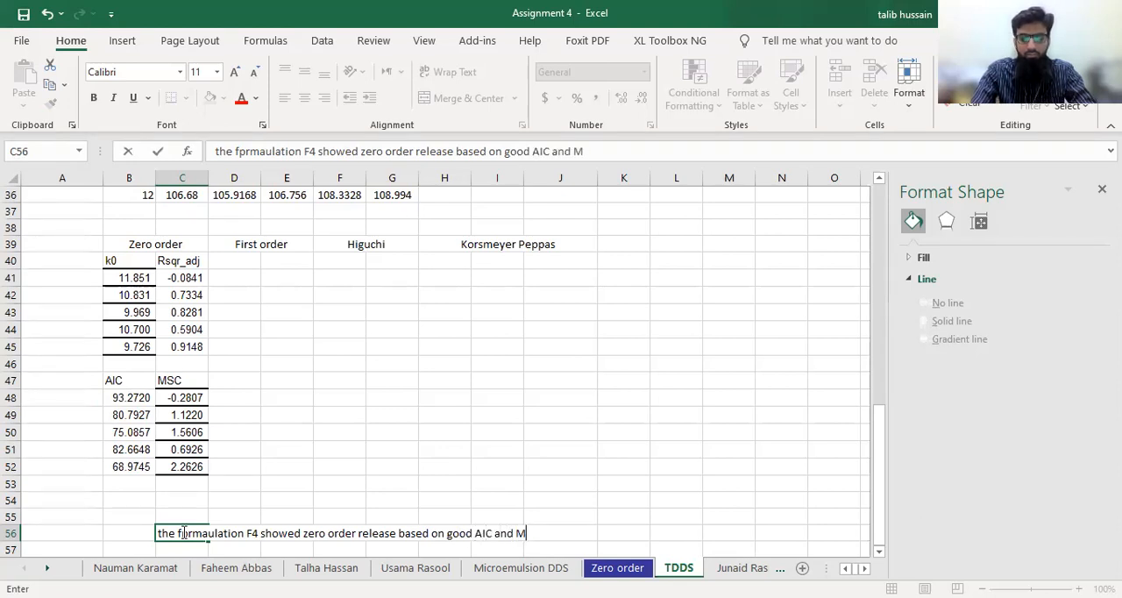
type("SC valu")
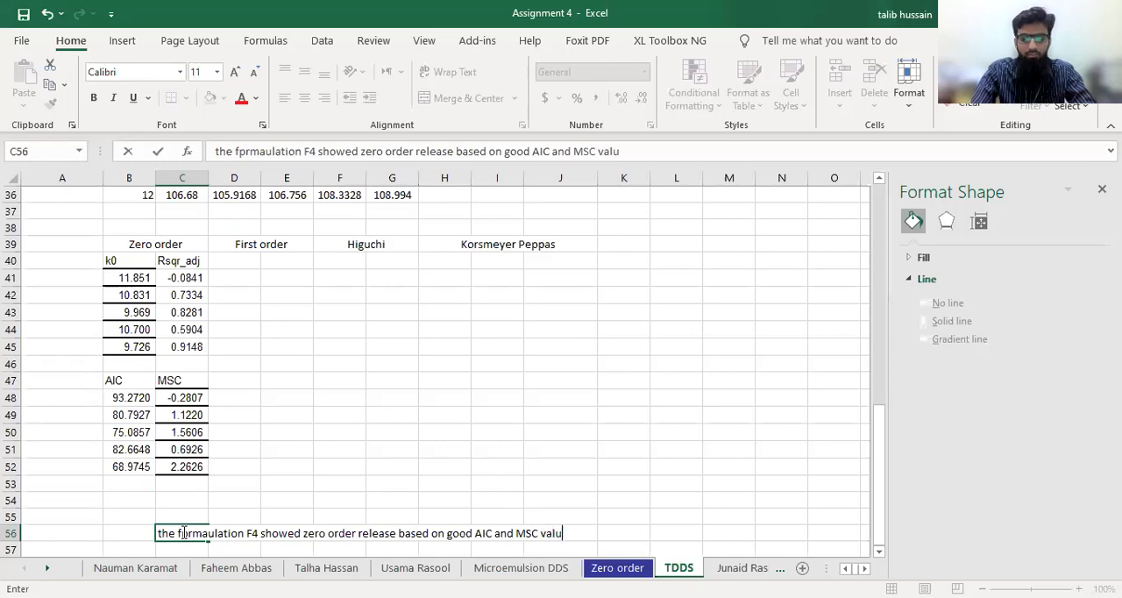
type("es i.e.")
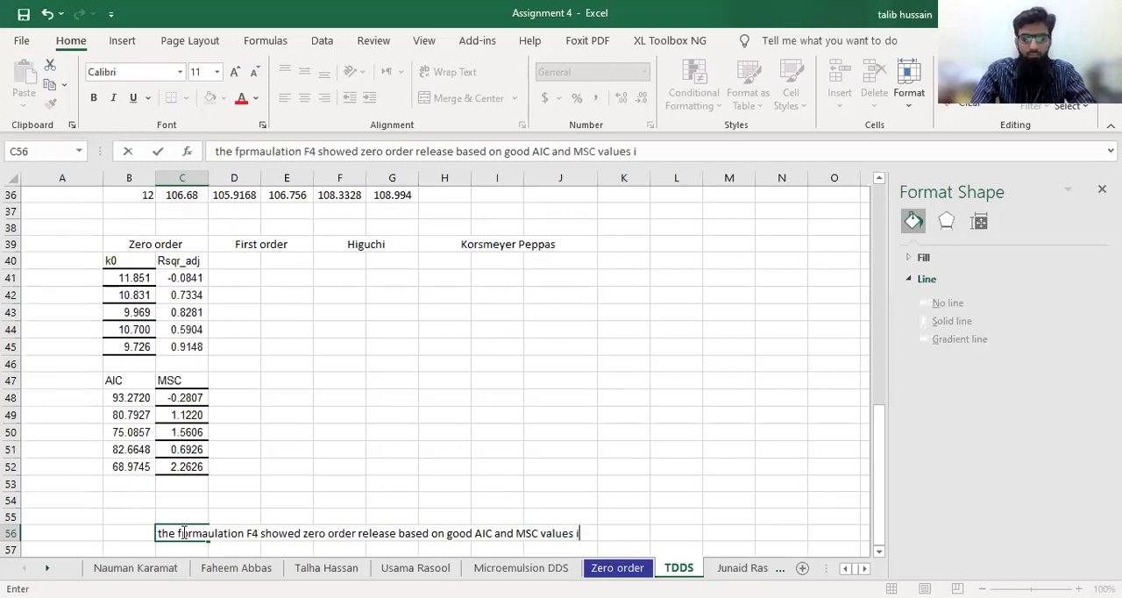